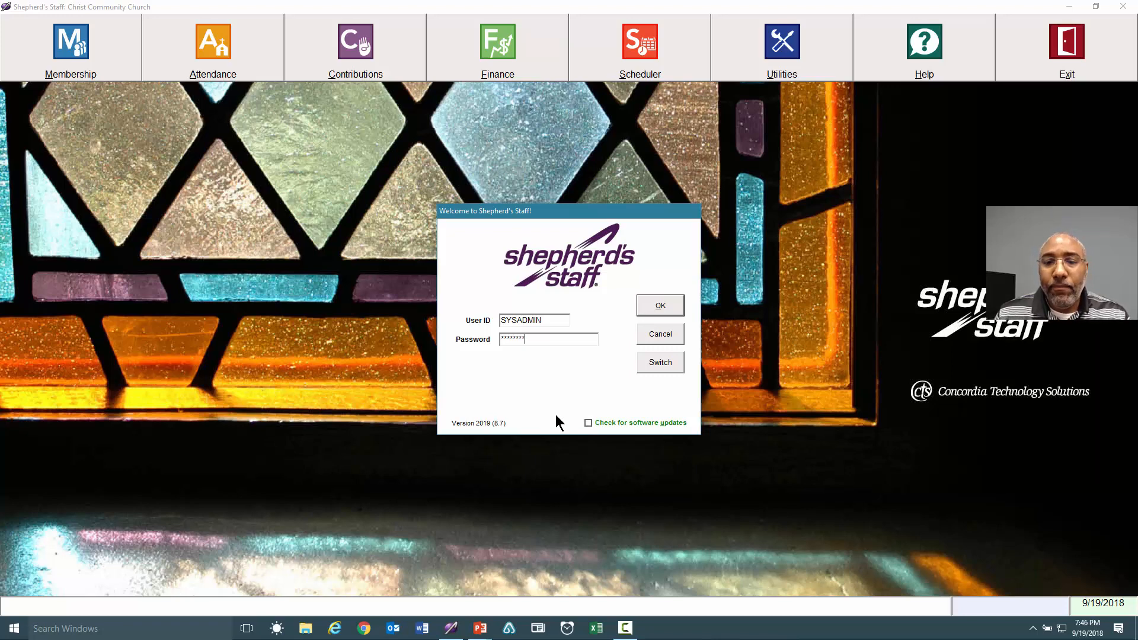
Log in and open Attendance, which lists the 9/2/2018 Traditional Worship batch with 2 people.
click(659, 308)
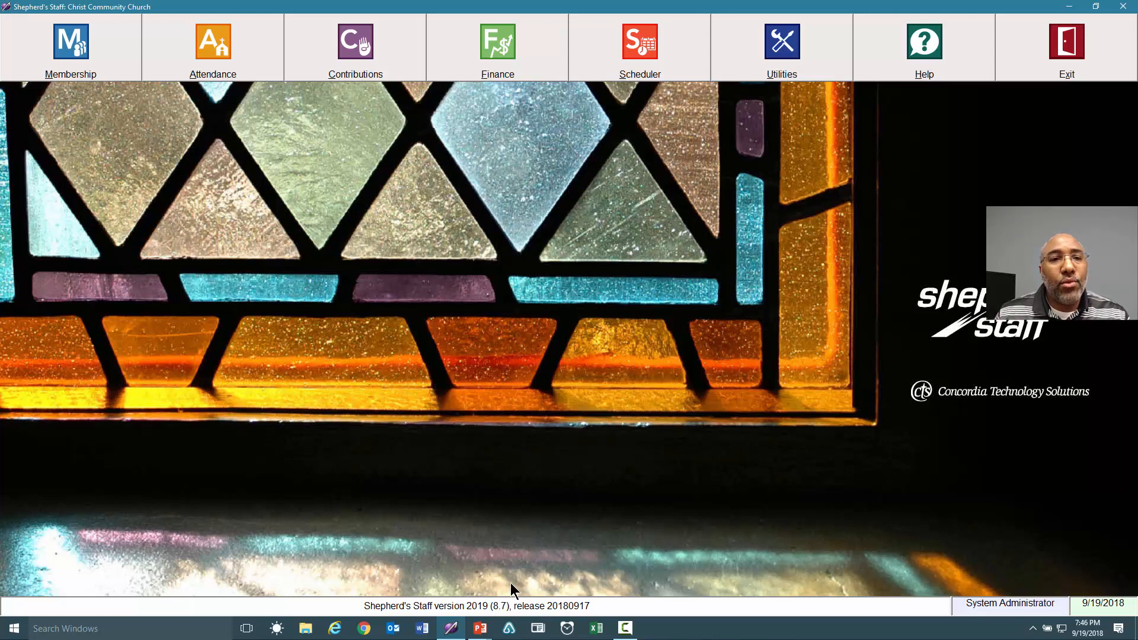
click(204, 54)
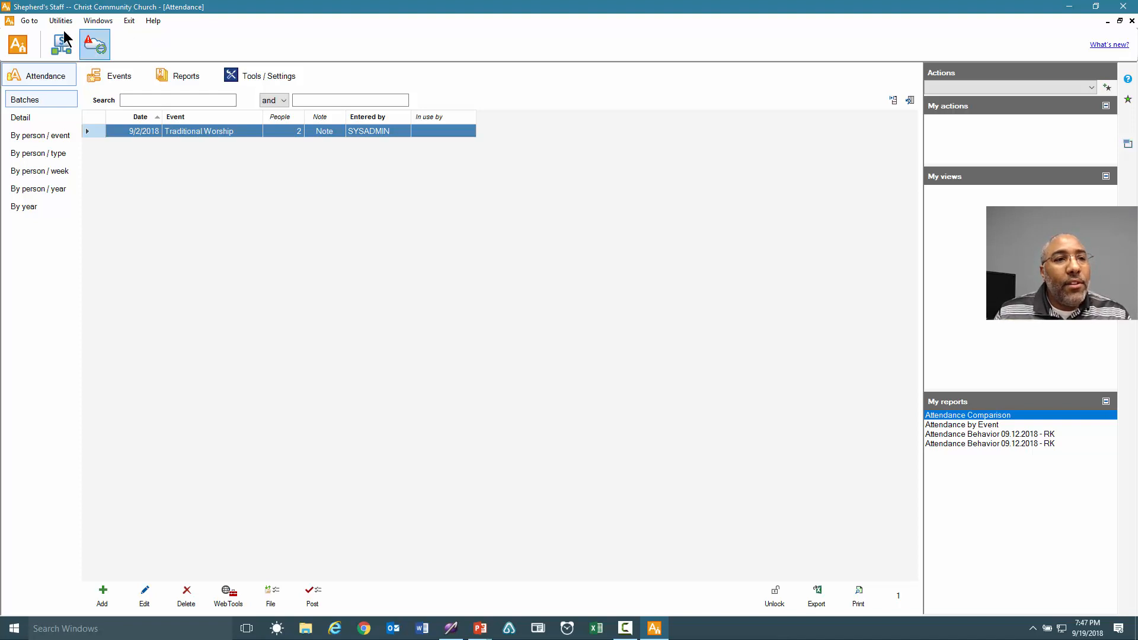
click(27, 20)
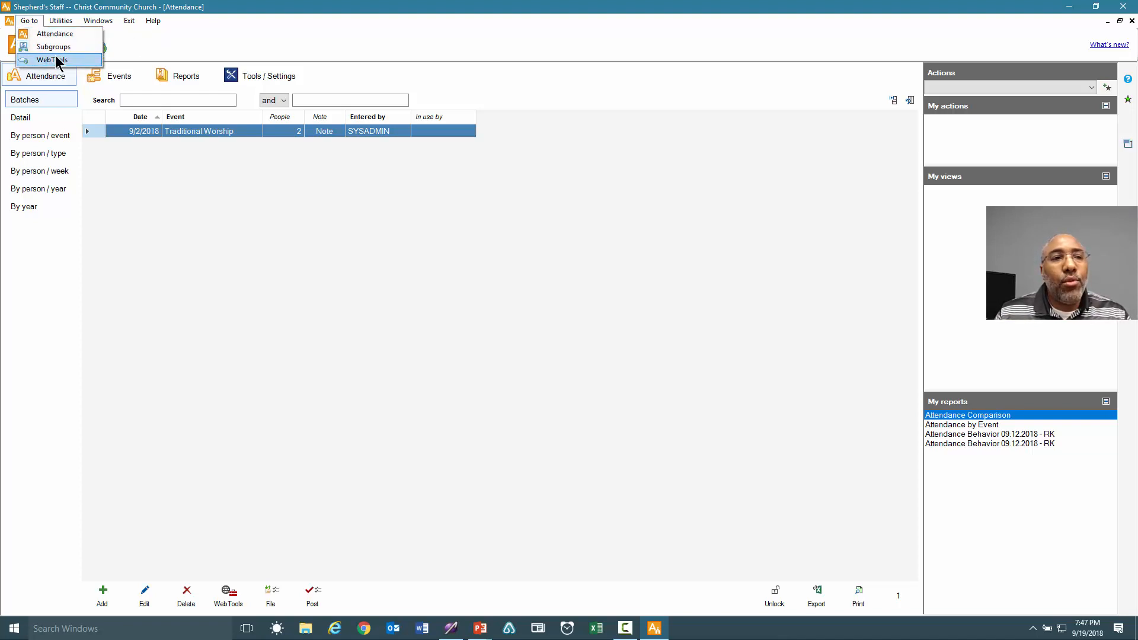
mouse_move(61, 22)
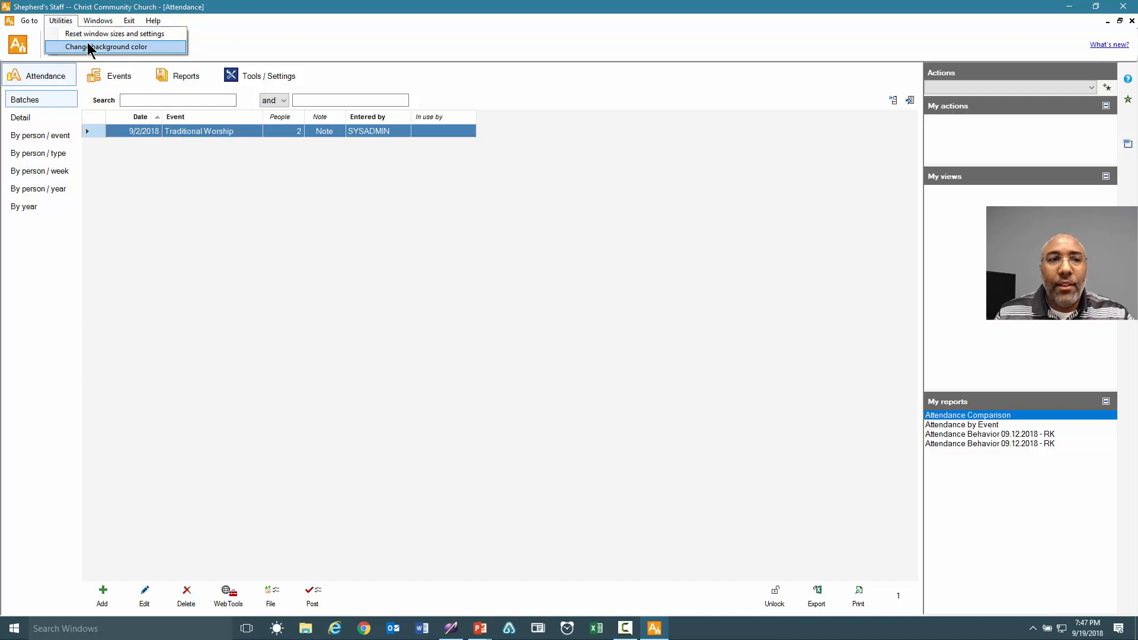
click(249, 51)
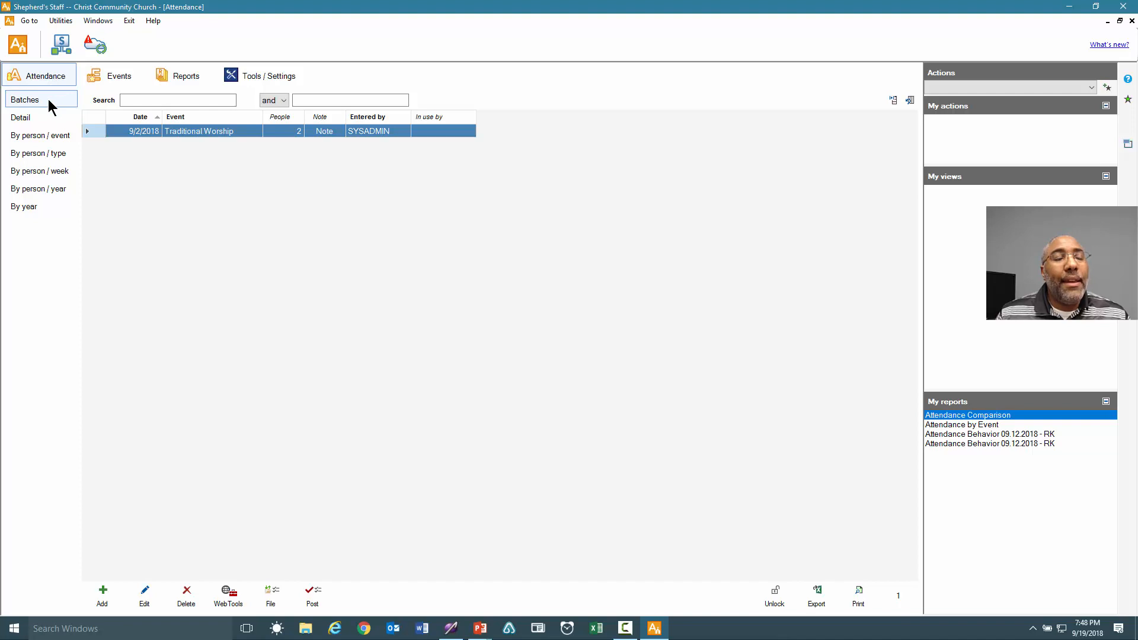
Browse the attendance Events and Reports, ending on the Tools / Settings page.
click(116, 78)
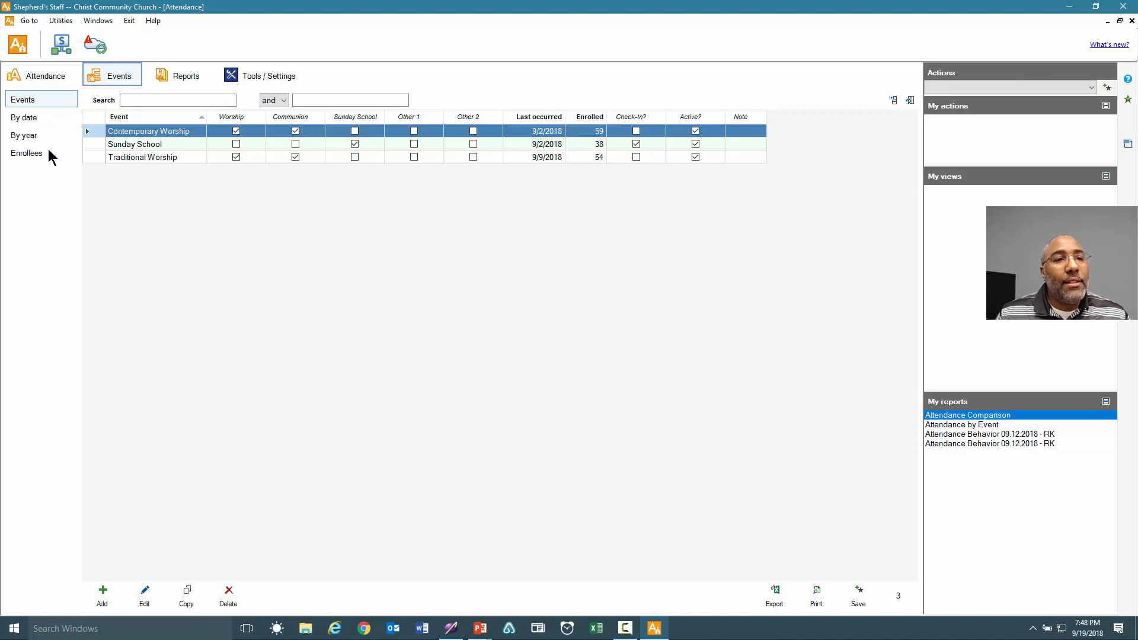
click(180, 76)
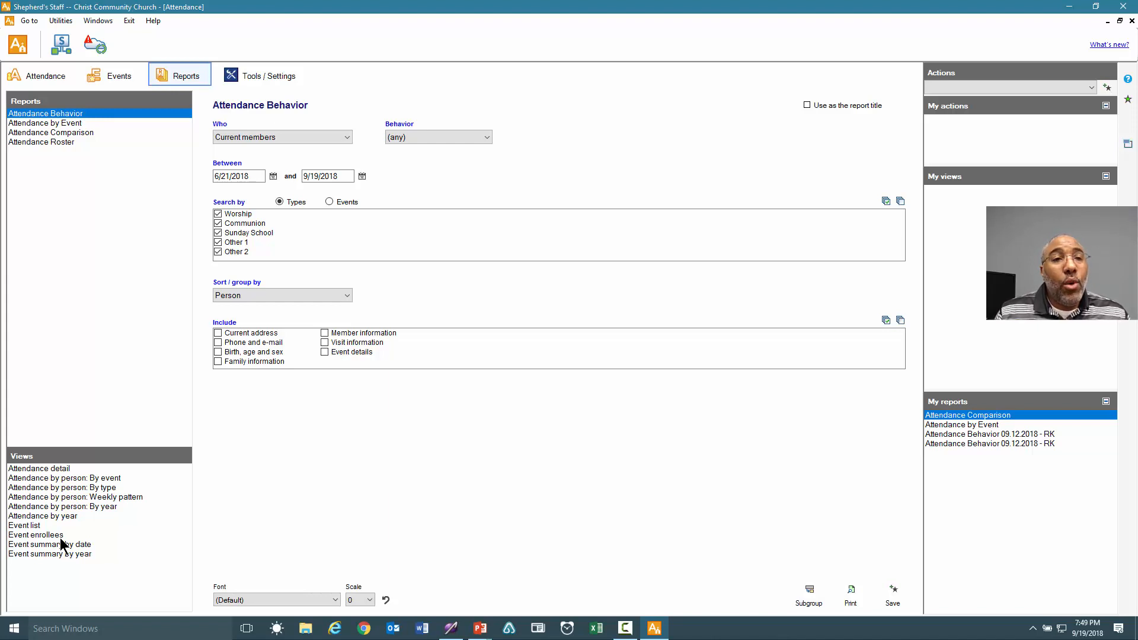
click(255, 78)
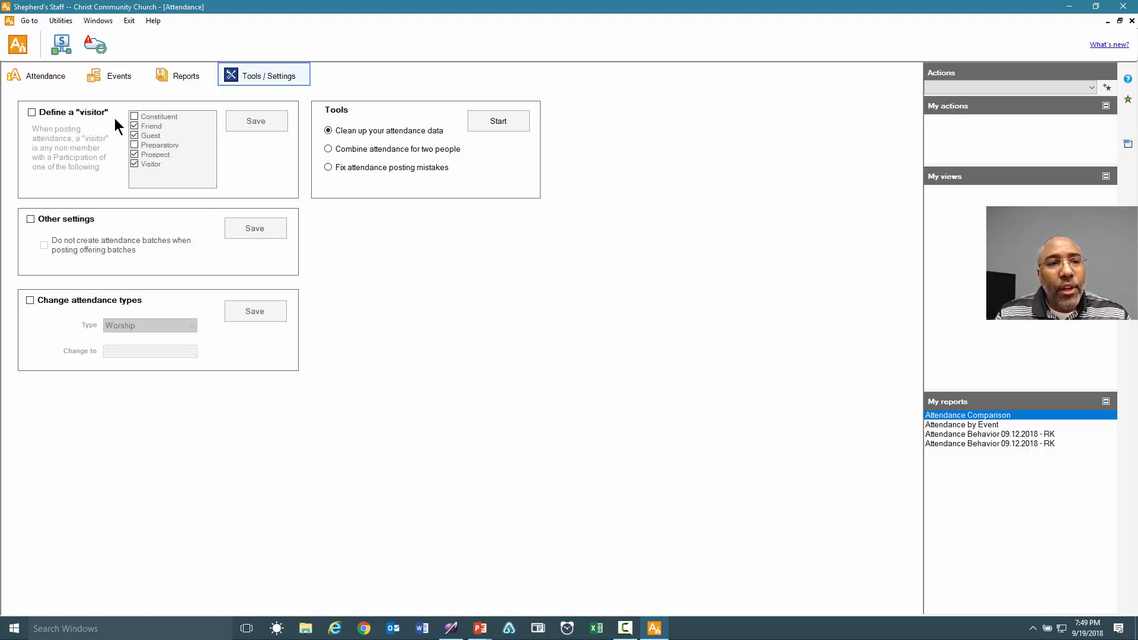
Define a visitor as a non-member with Friend, Guest, Prospect or Visitor participation.
click(32, 112)
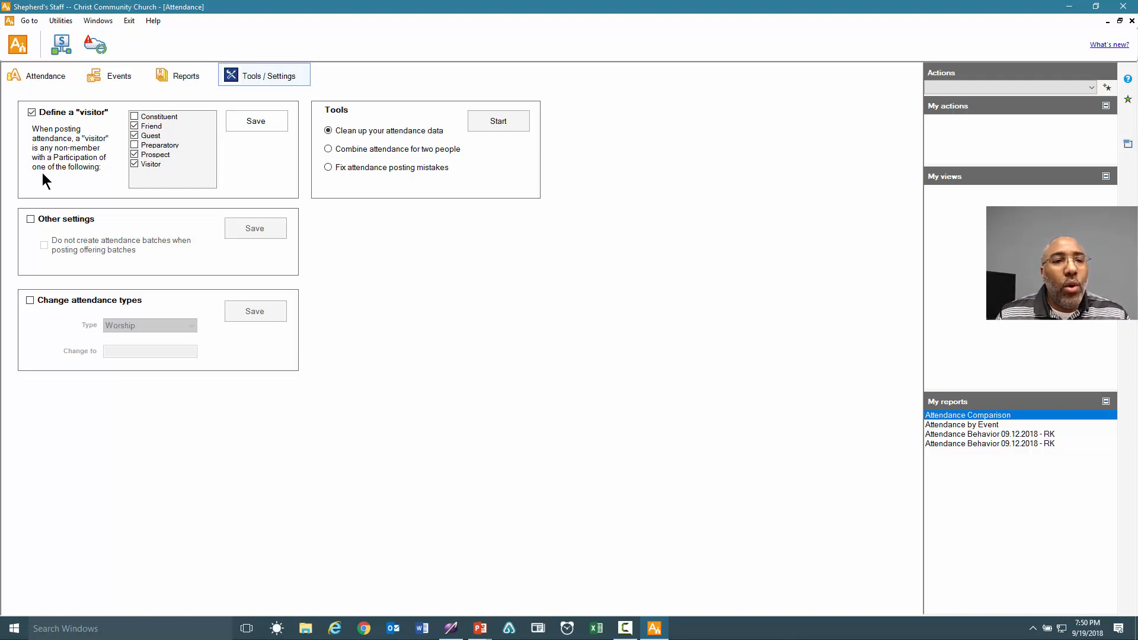
click(134, 145)
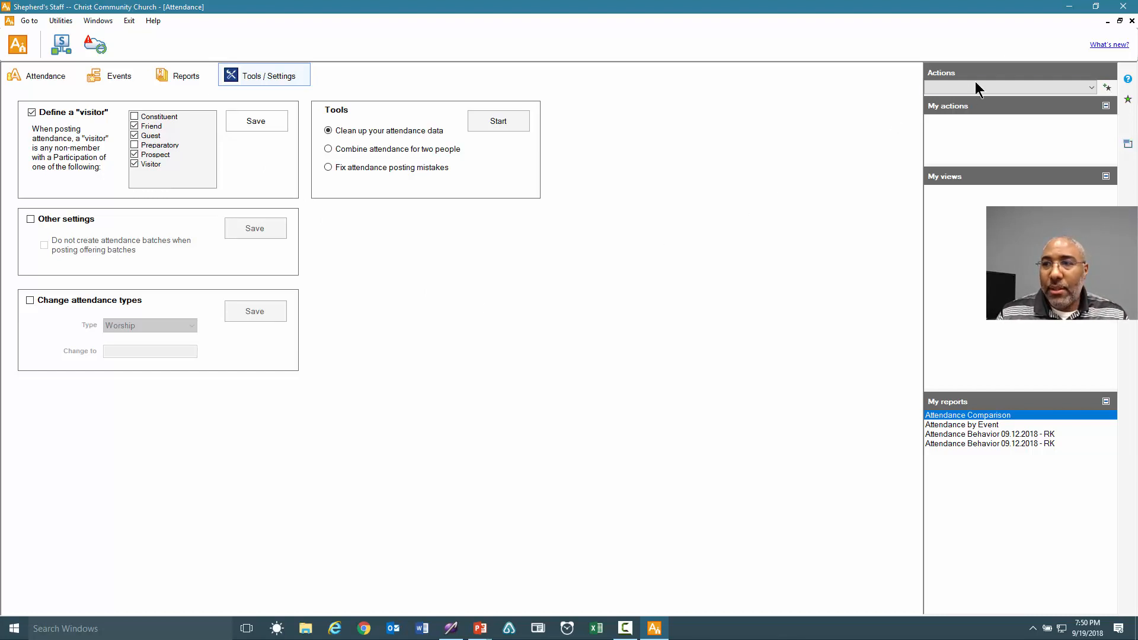
Minimize Attendance, open Membership's People records, and expand the first household's four members.
click(1108, 23)
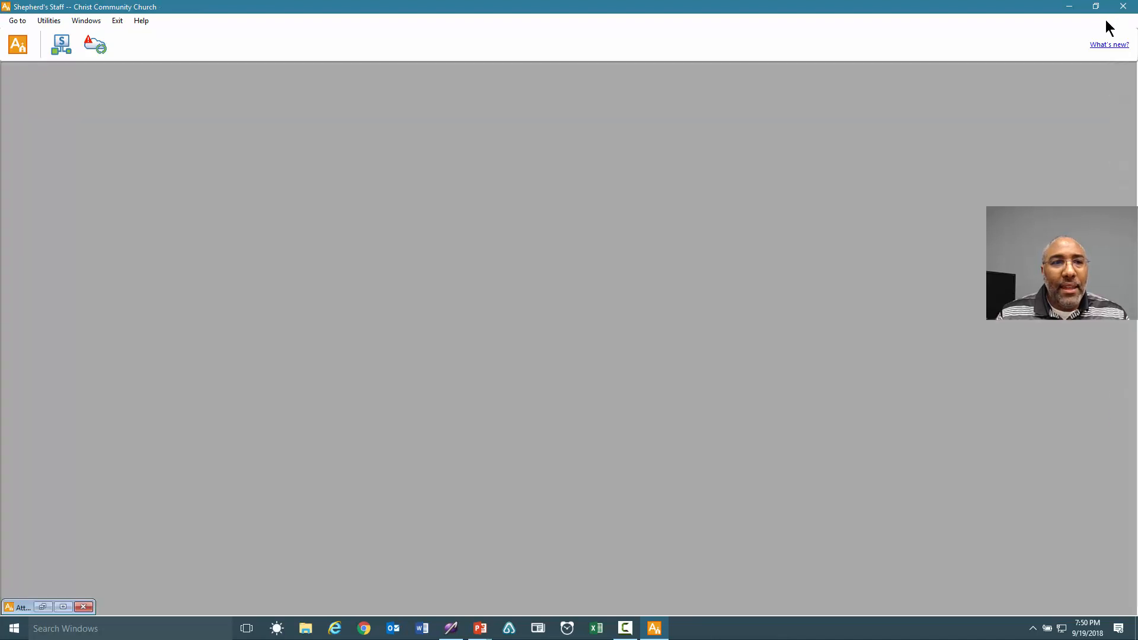
click(1070, 7)
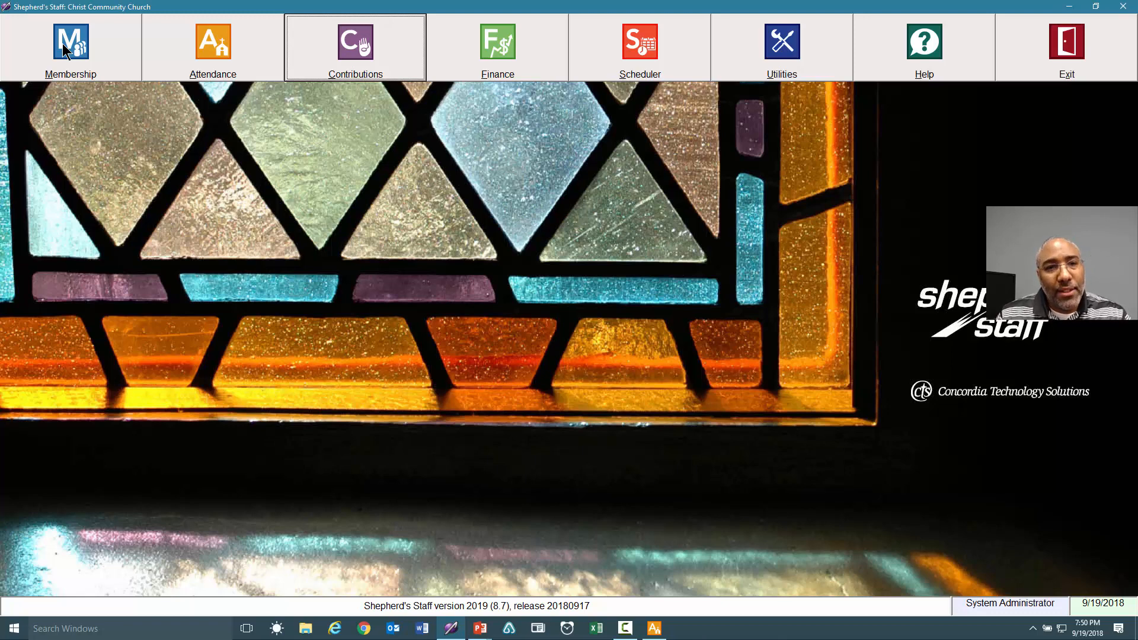
click(63, 45)
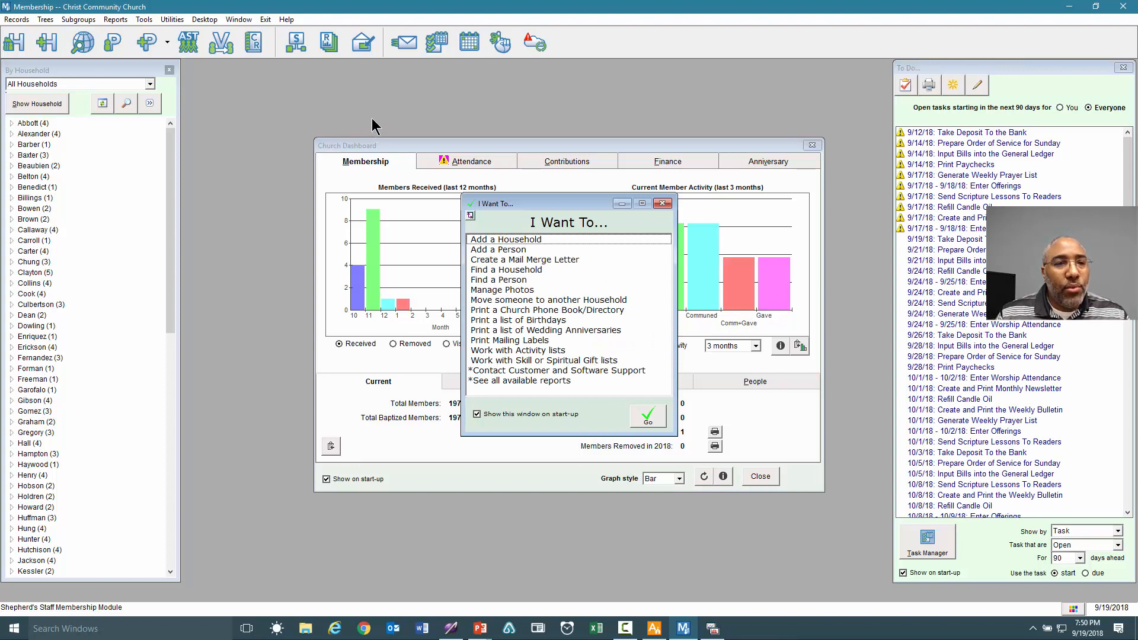
click(112, 45)
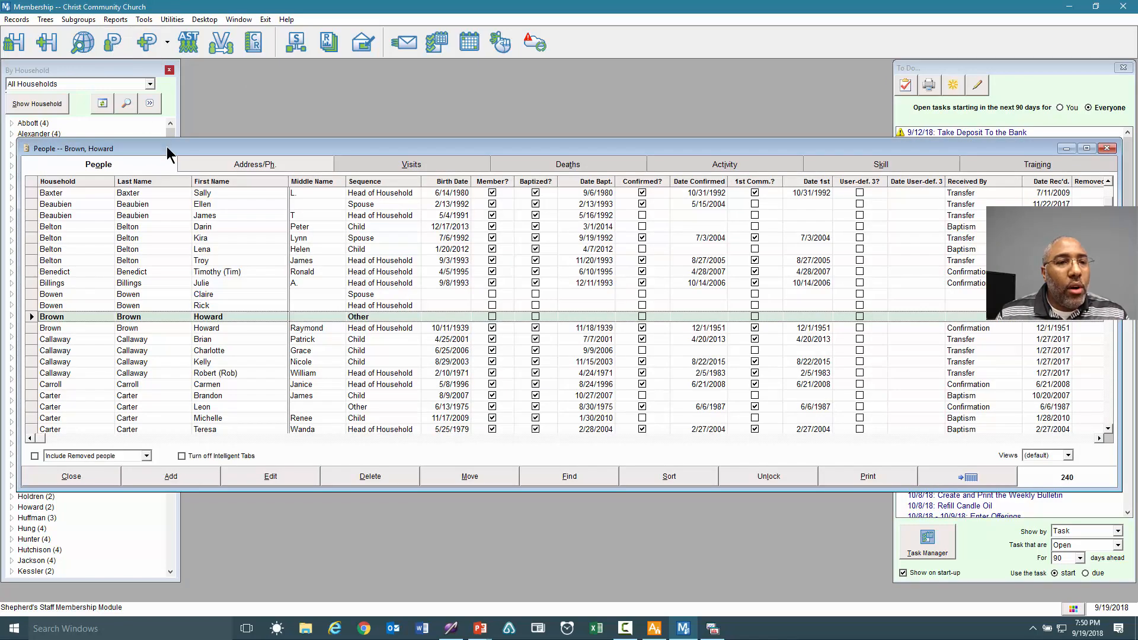
drag(167, 148, 445, 158)
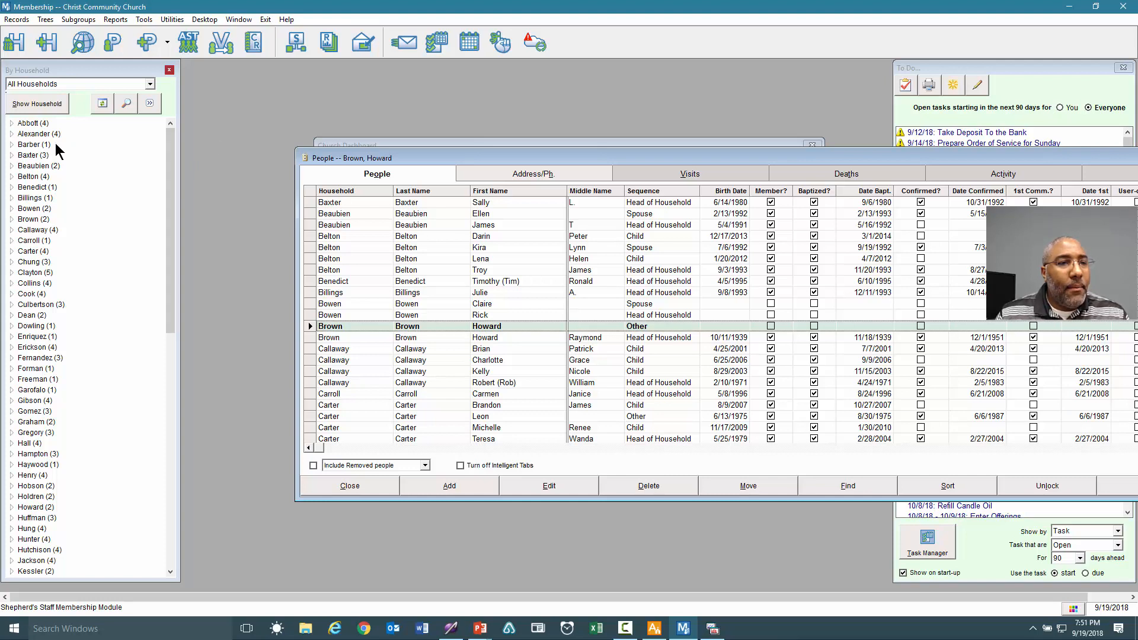
double_click(33, 124)
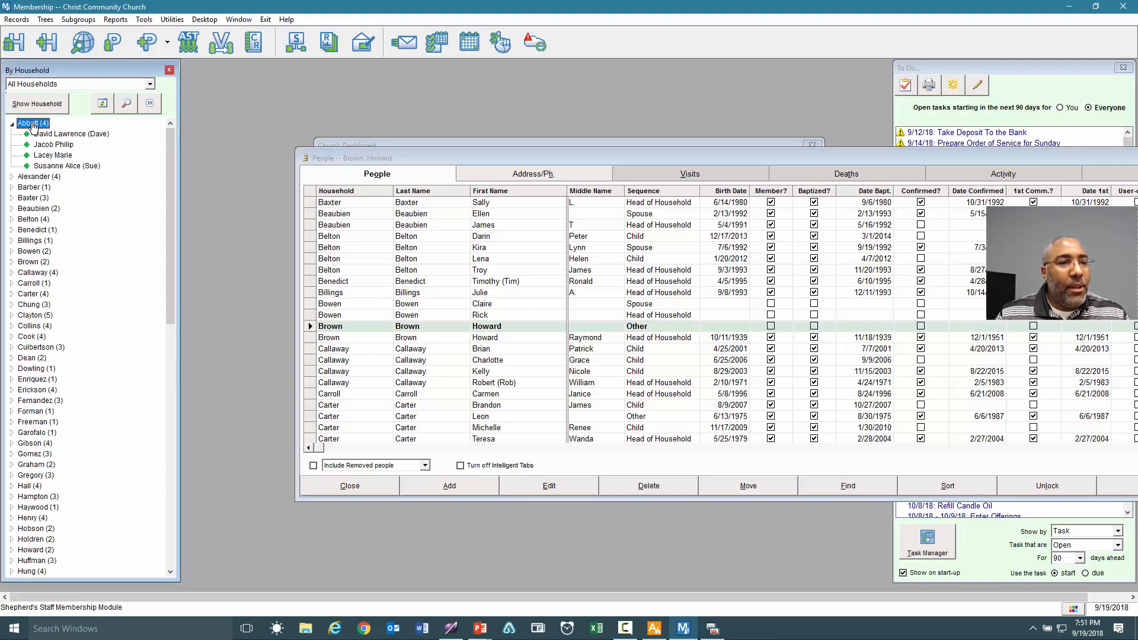
Check the household head's non-member participation choices, discard the edits, and close the People window.
double_click(82, 135)
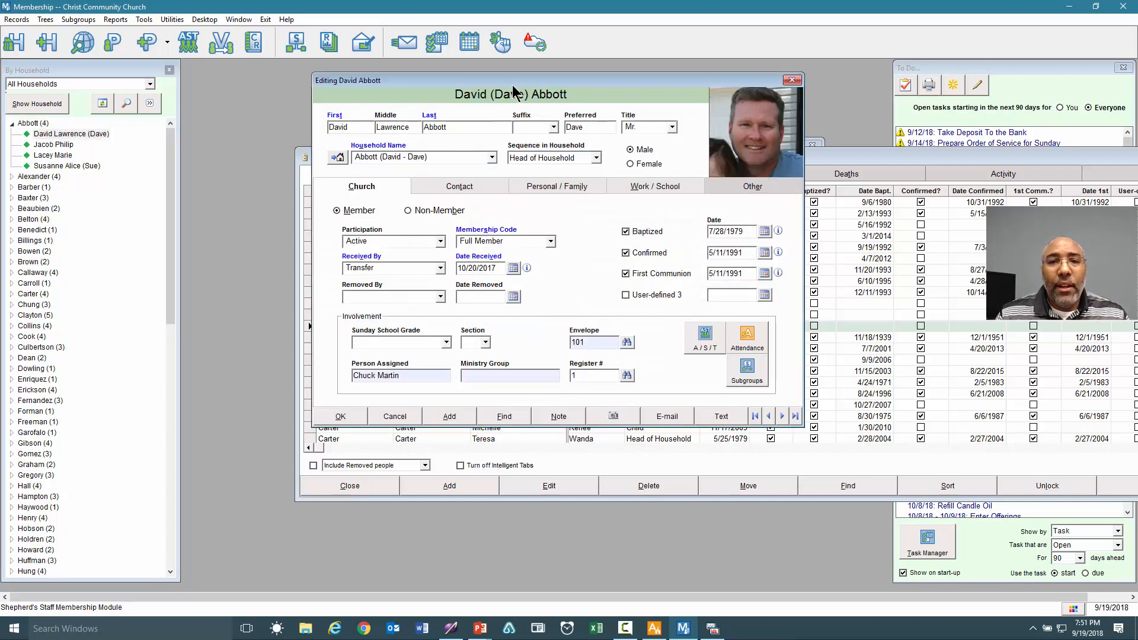
drag(514, 81, 602, 94)
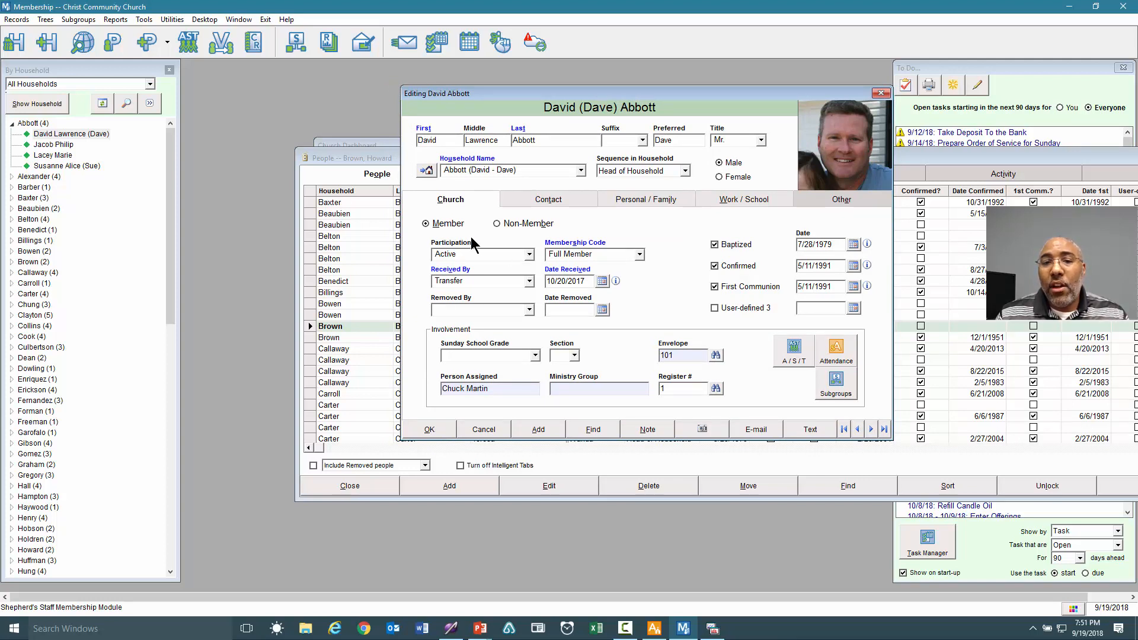
click(528, 255)
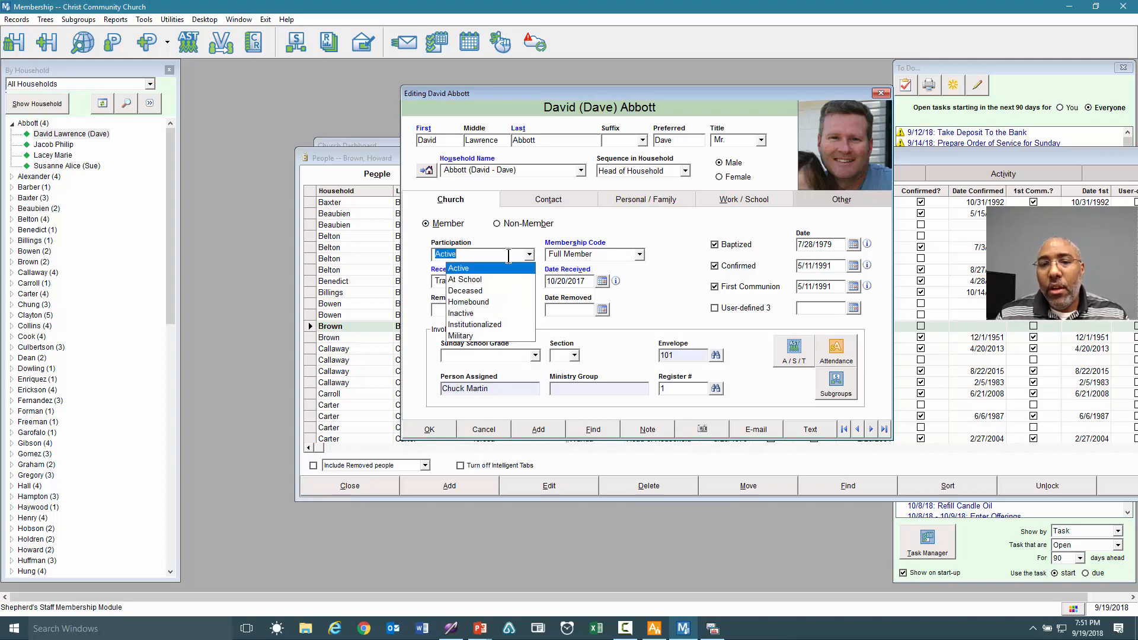
click(496, 224)
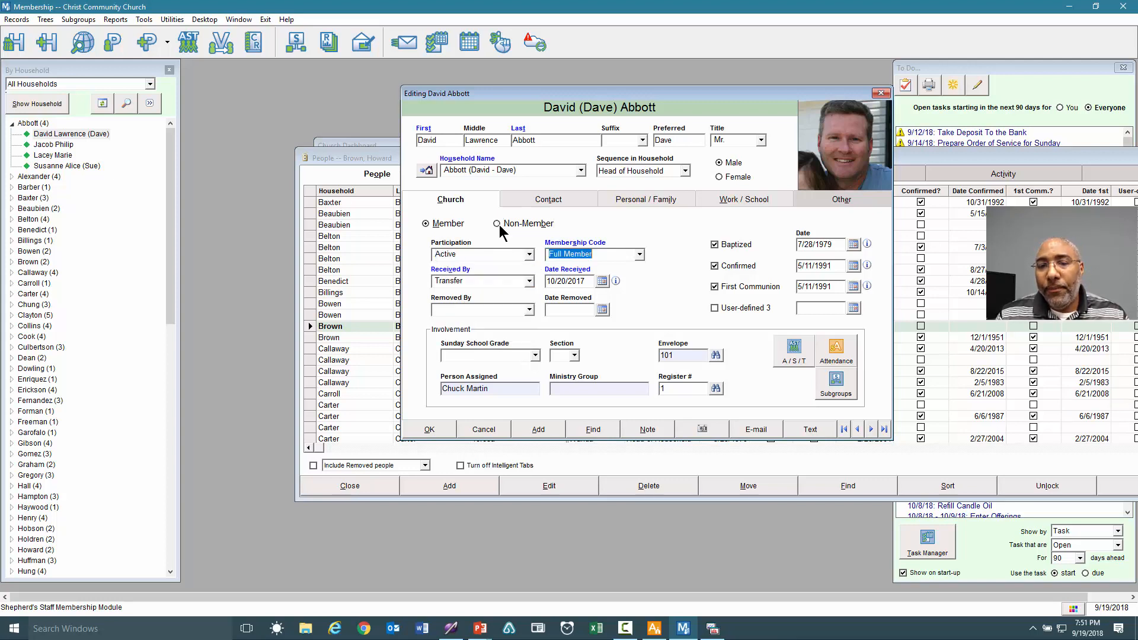
click(531, 253)
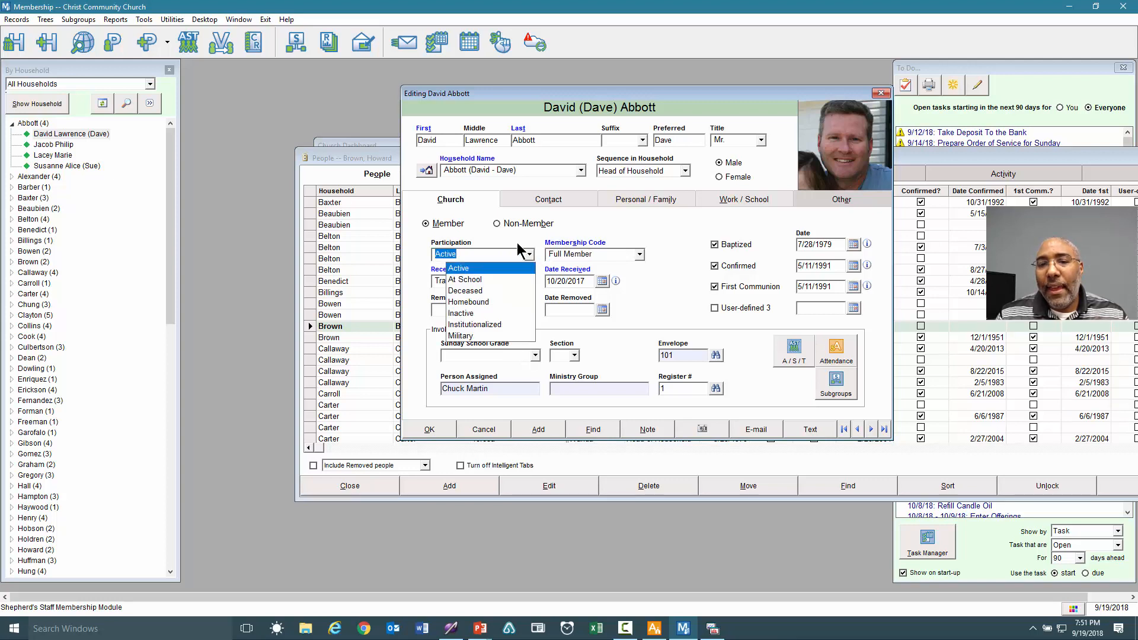
click(507, 226)
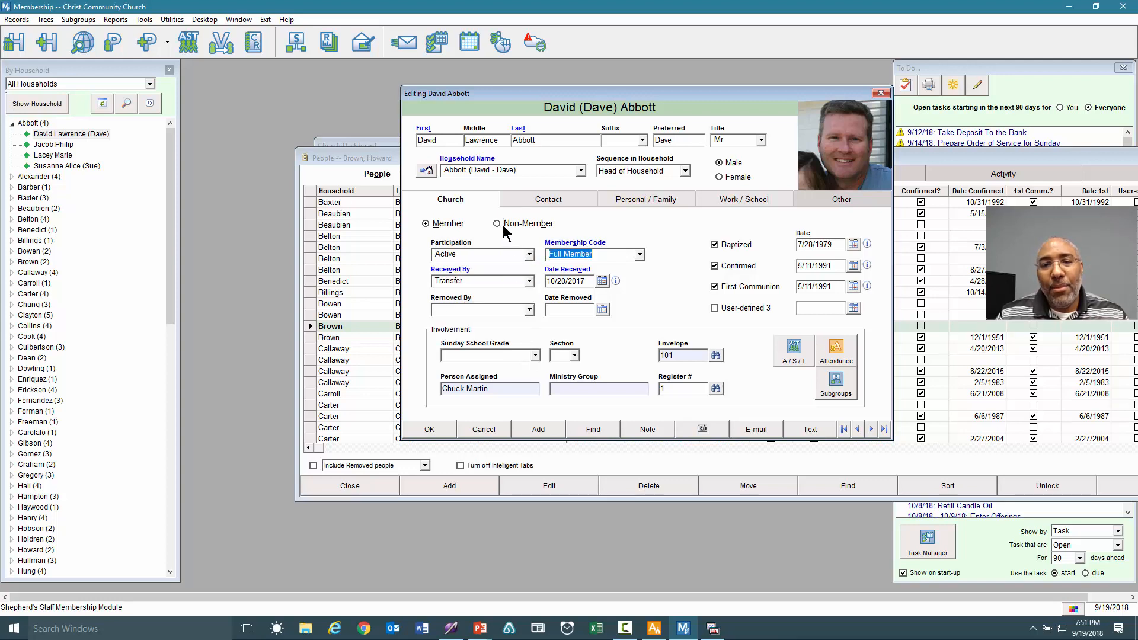
click(531, 255)
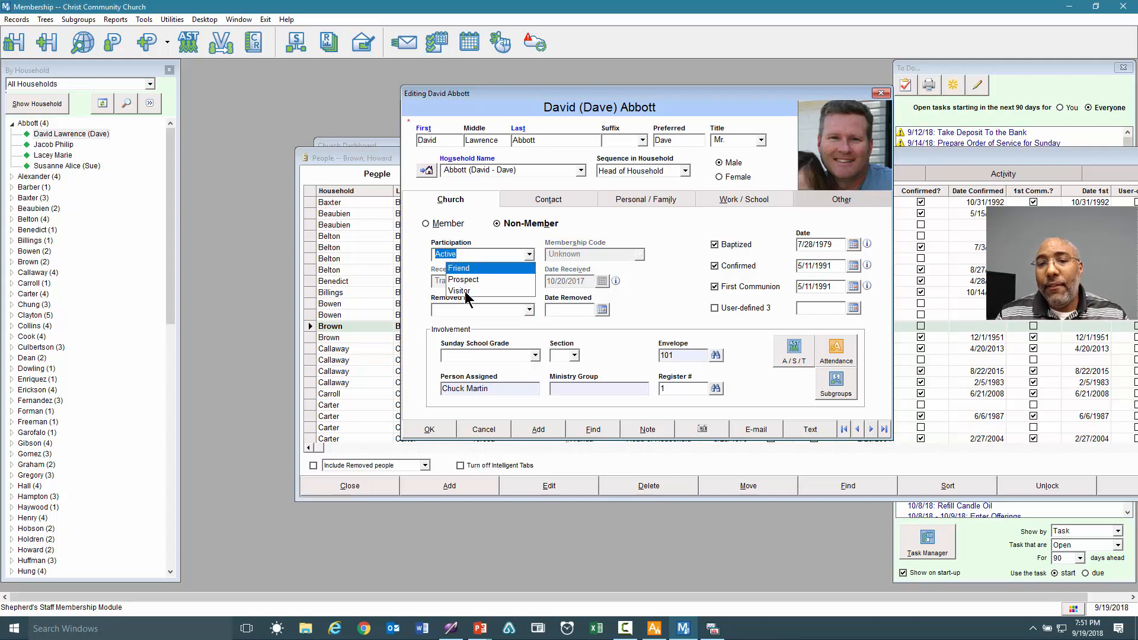
click(487, 429)
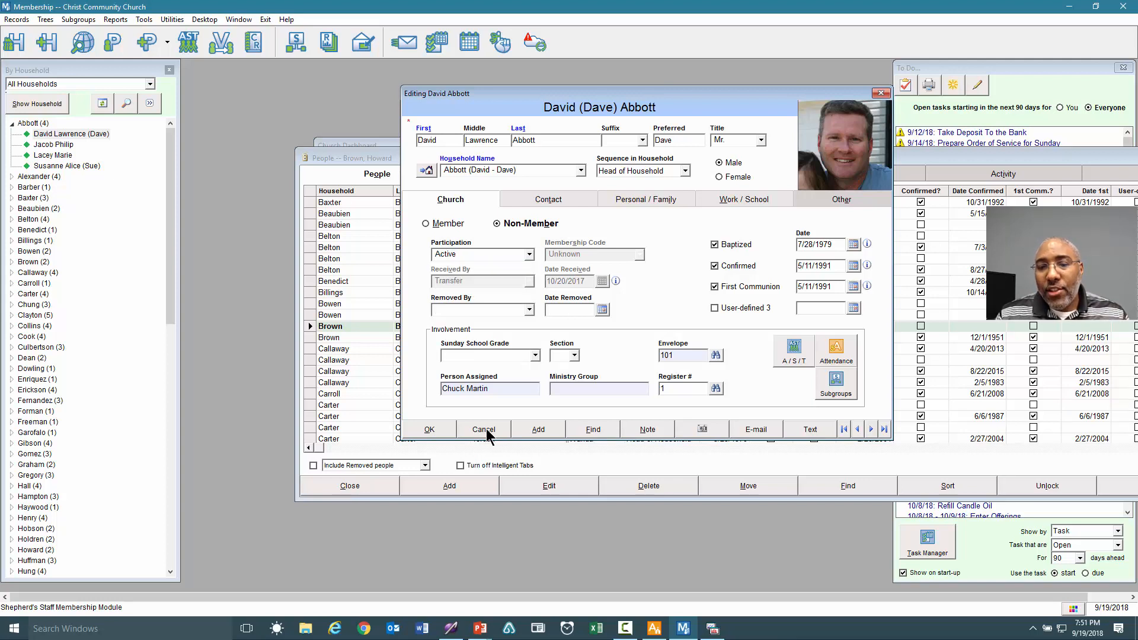
click(485, 430)
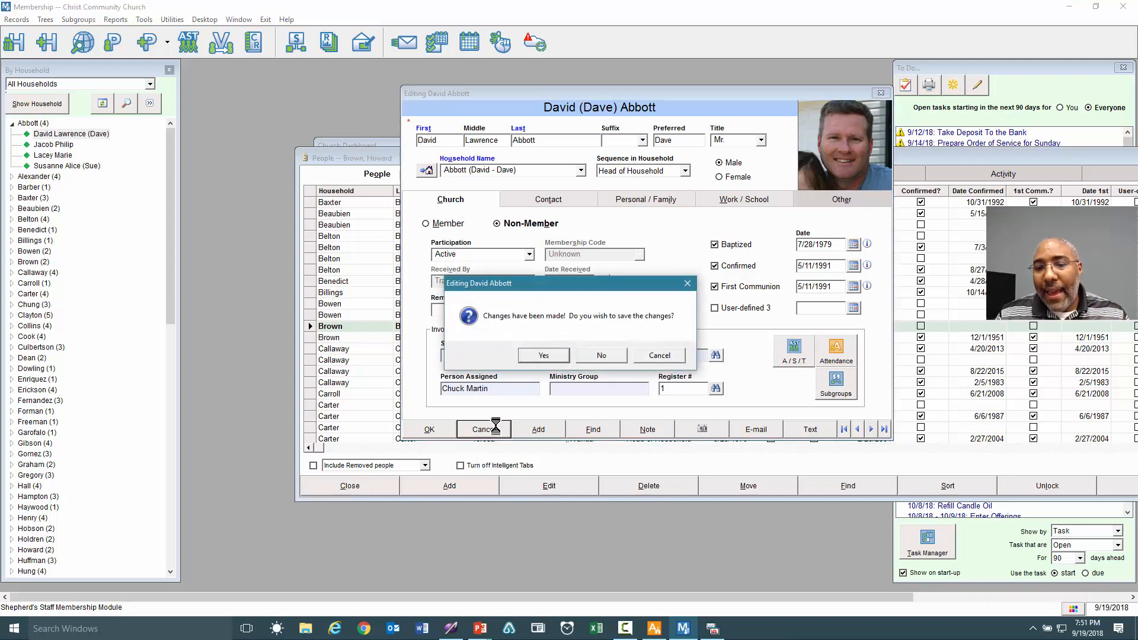
click(604, 355)
drag(717, 149, 472, 128)
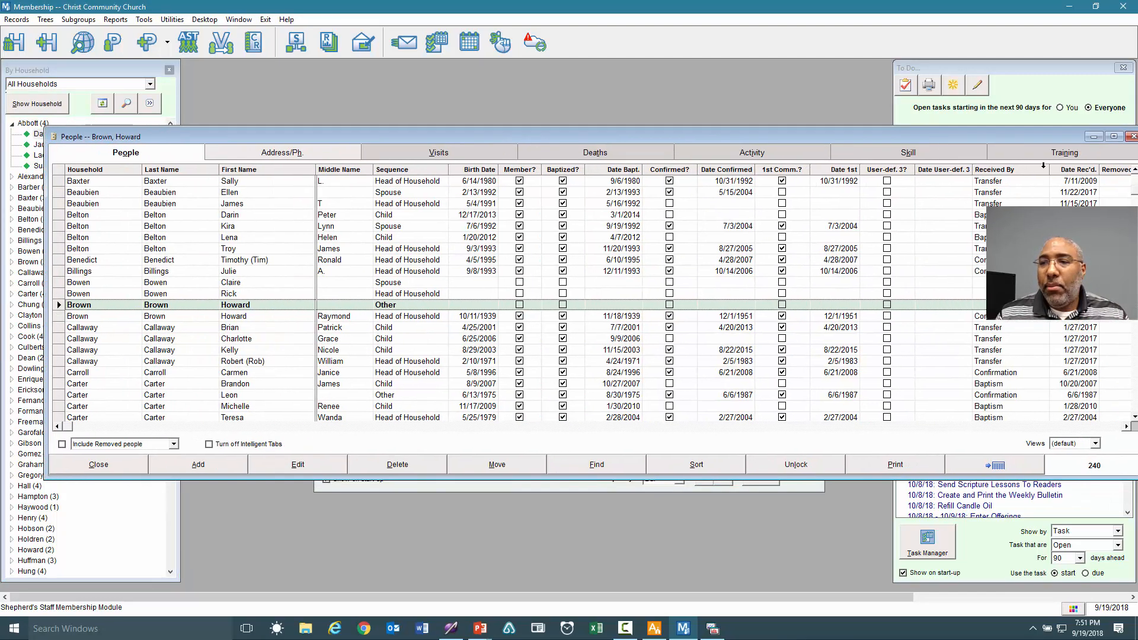
click(1132, 137)
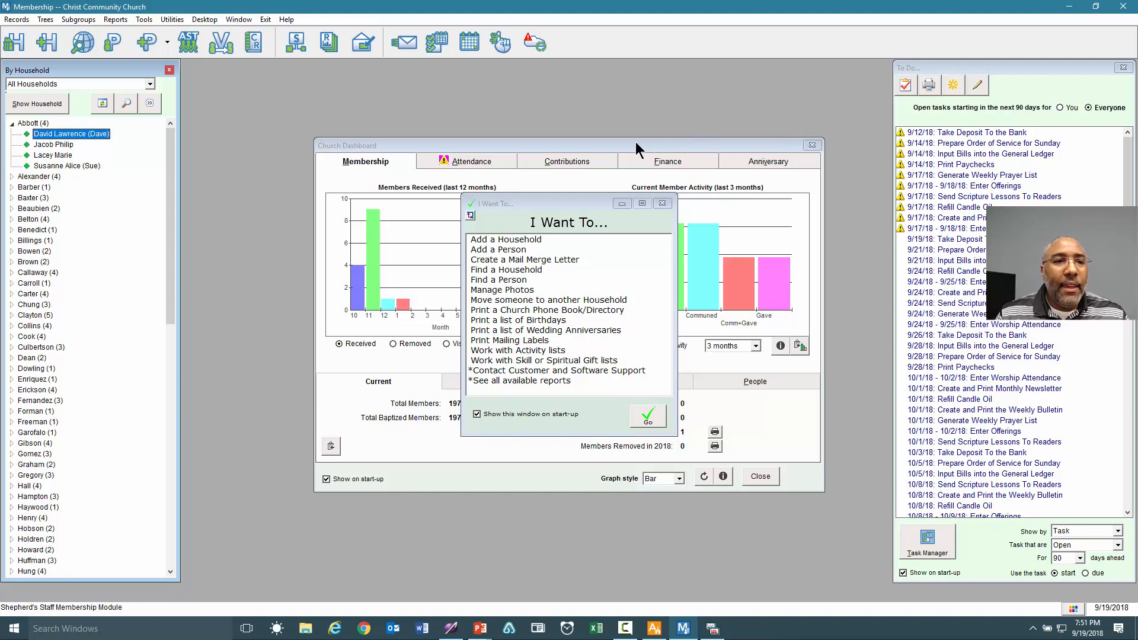
Add a new person with their first and last name, placed in the first household.
click(149, 47)
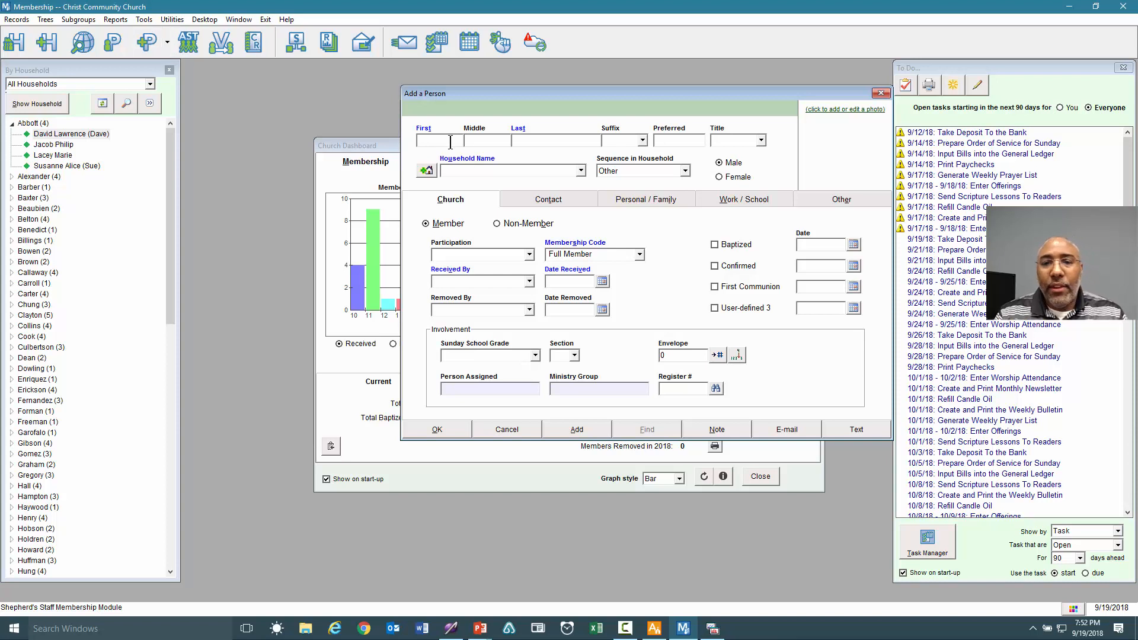
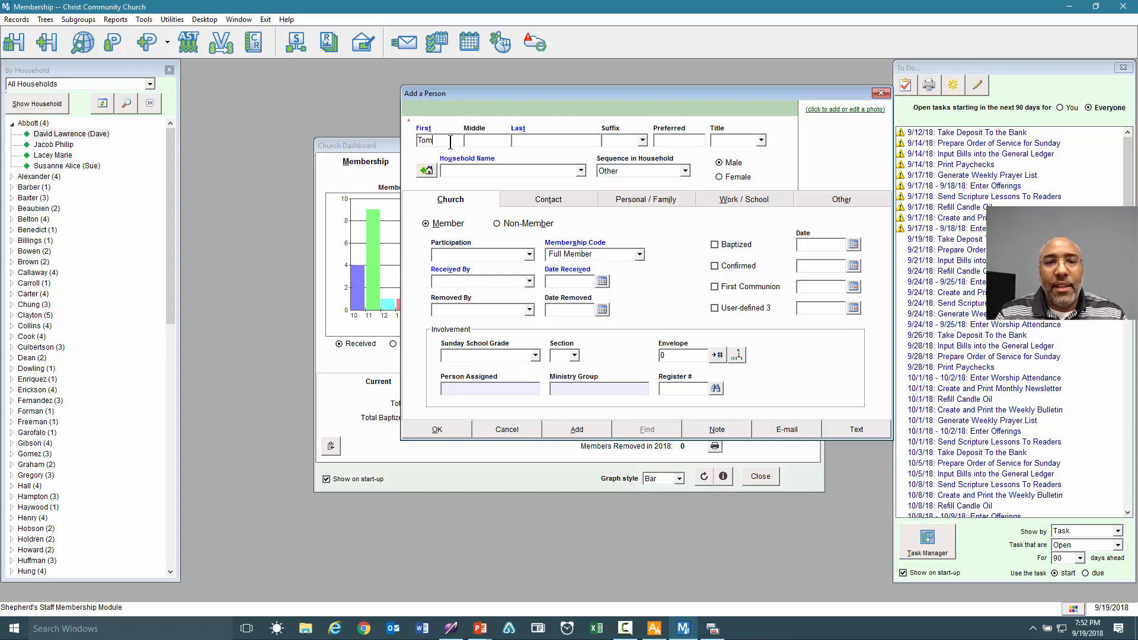
key(Tab)
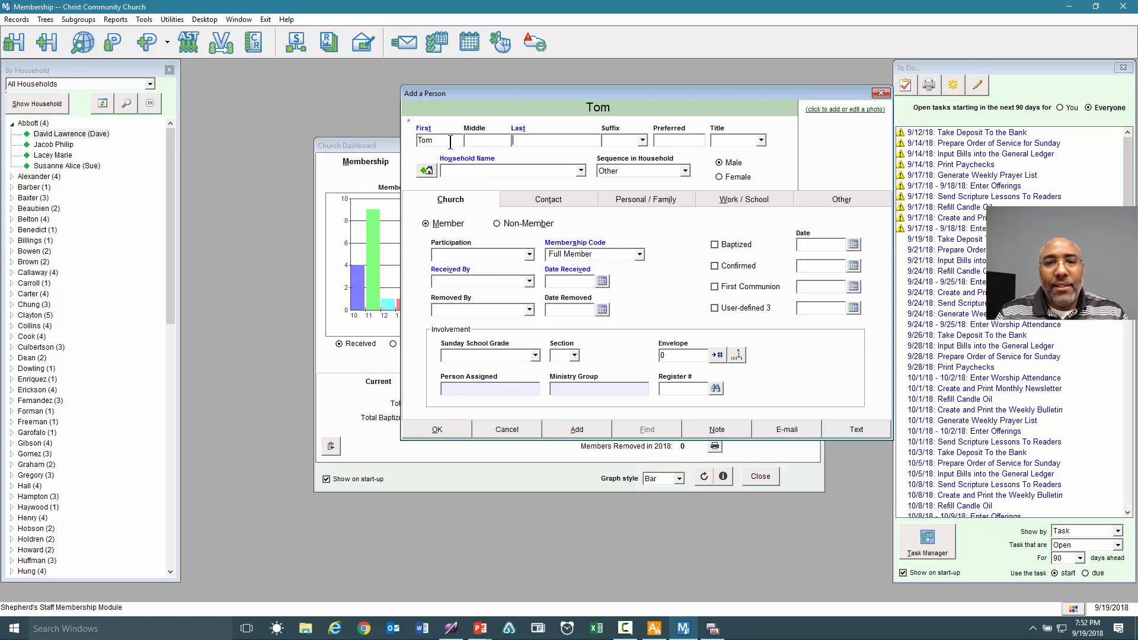
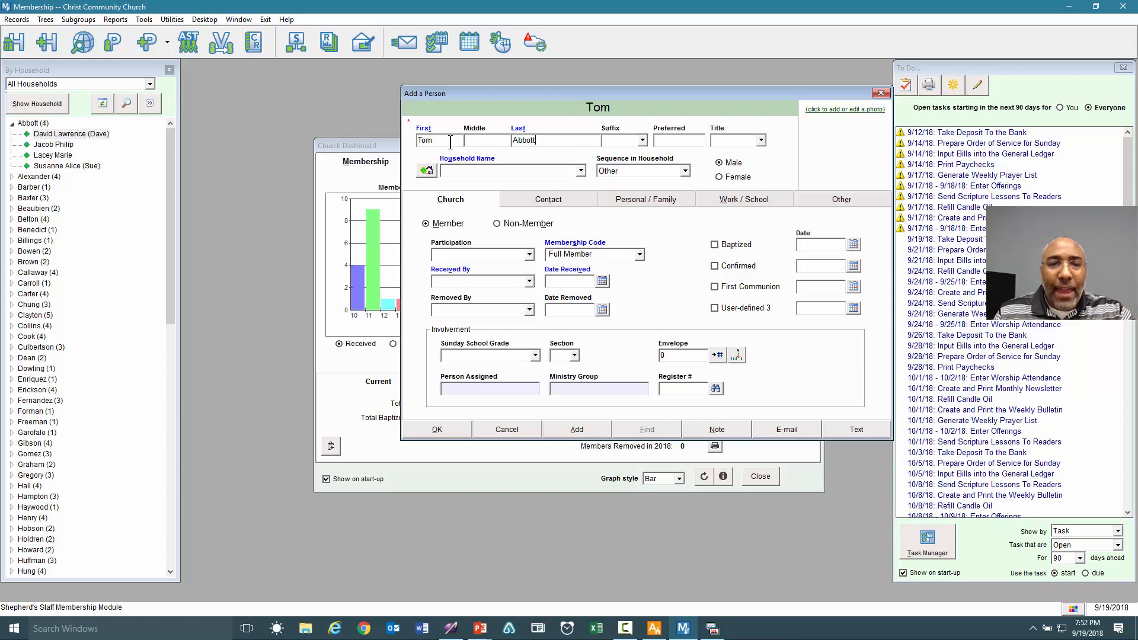
click(583, 172)
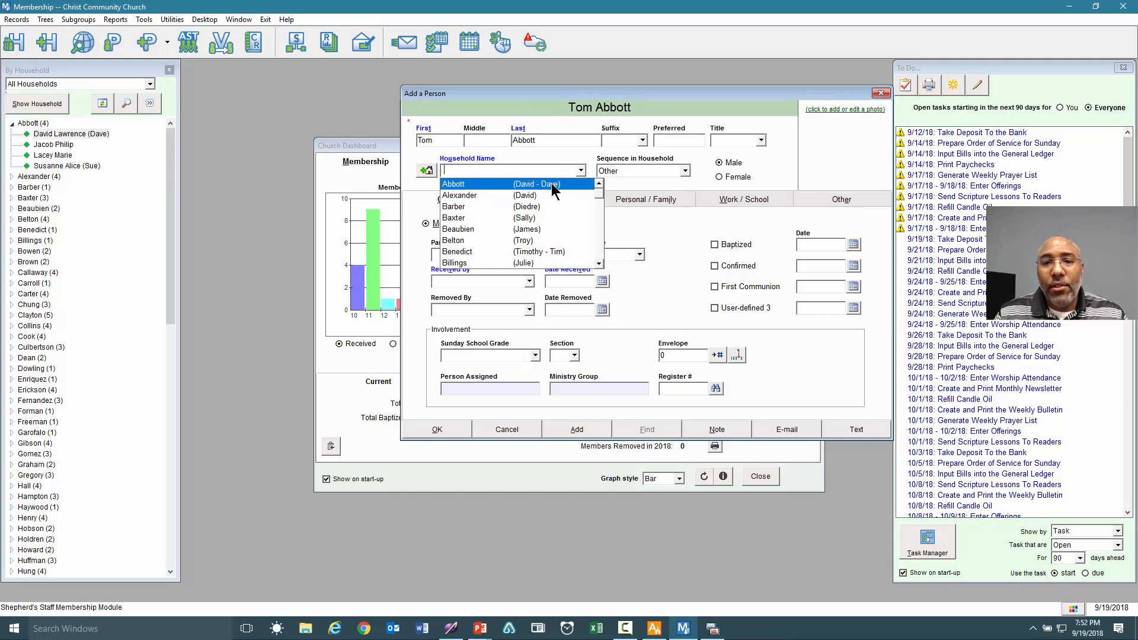
click(552, 185)
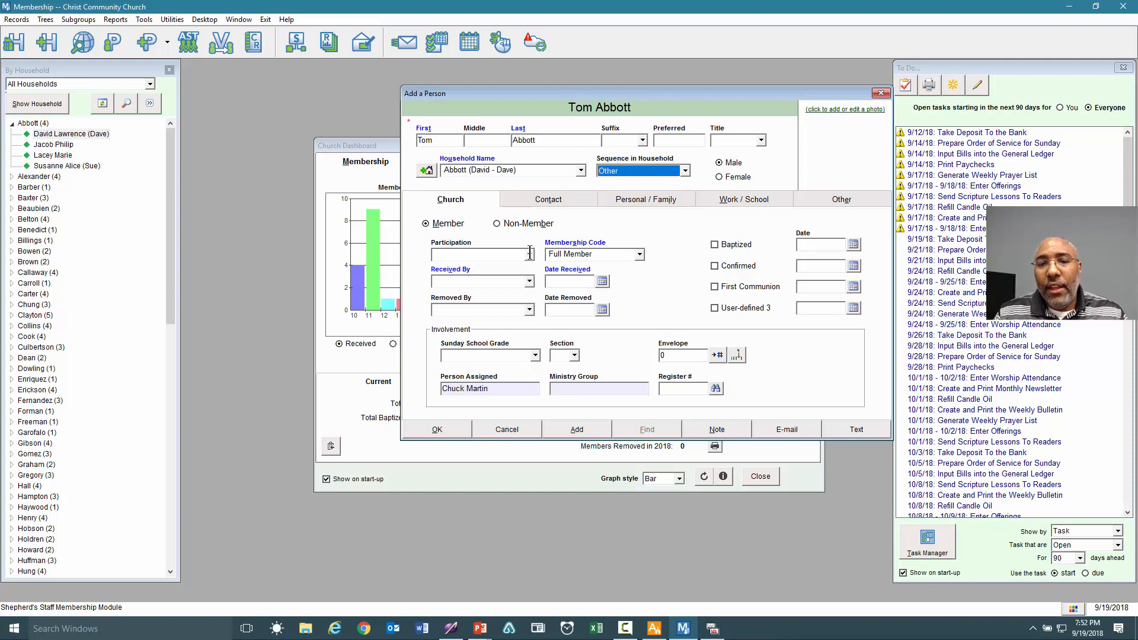
Make the new person a non-member with Guest participation, adding Guest to the list, and save.
click(502, 223)
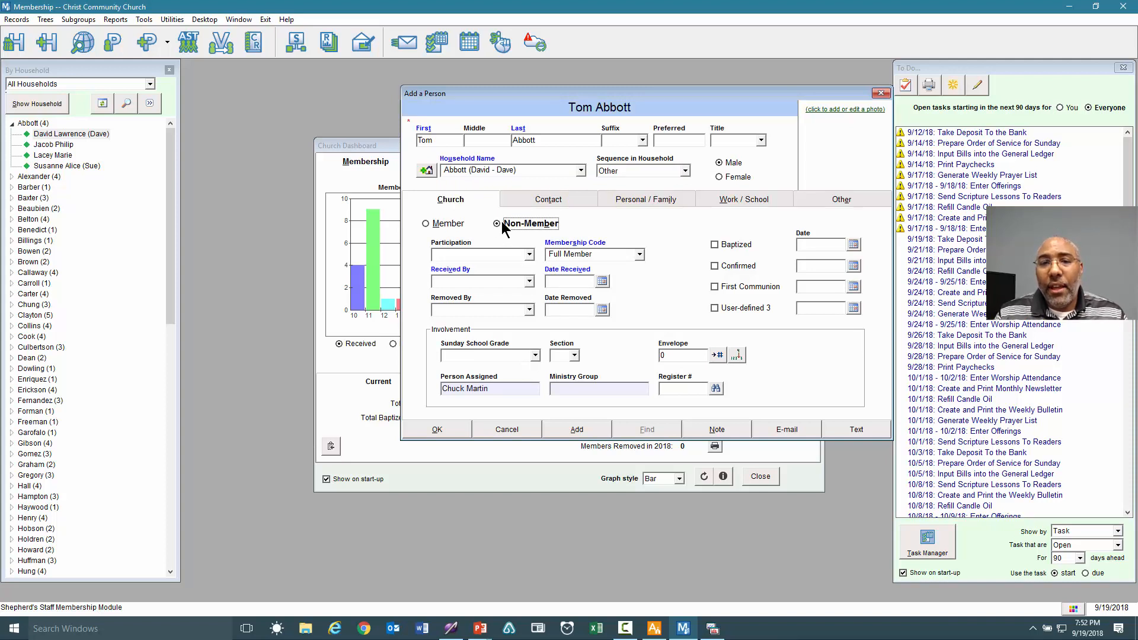
click(529, 255)
click(529, 255)
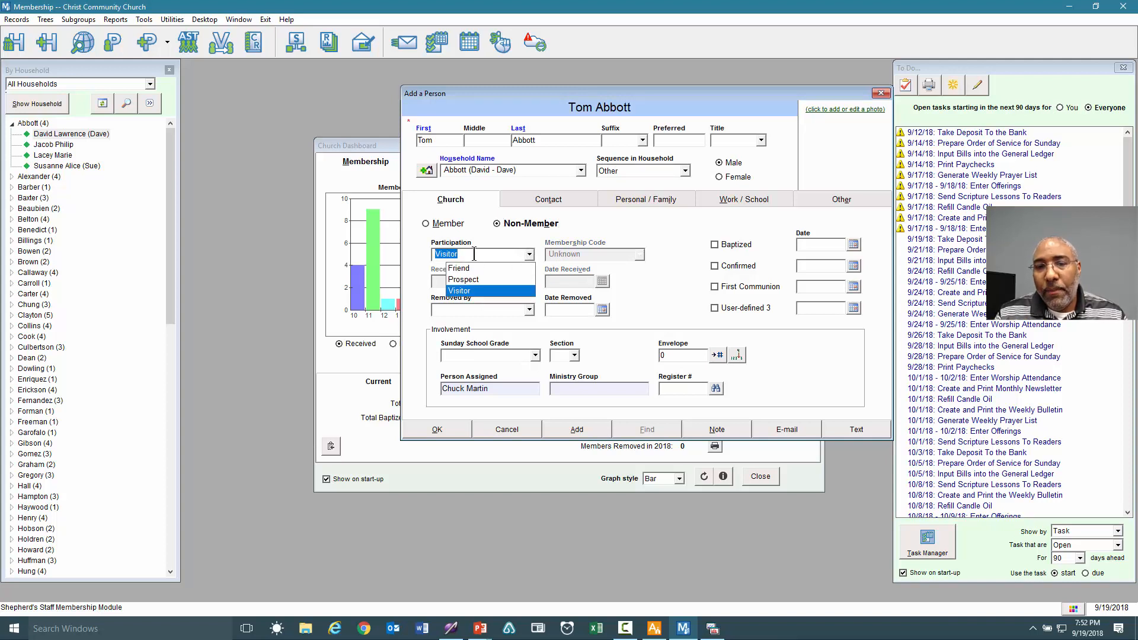
key(Tab)
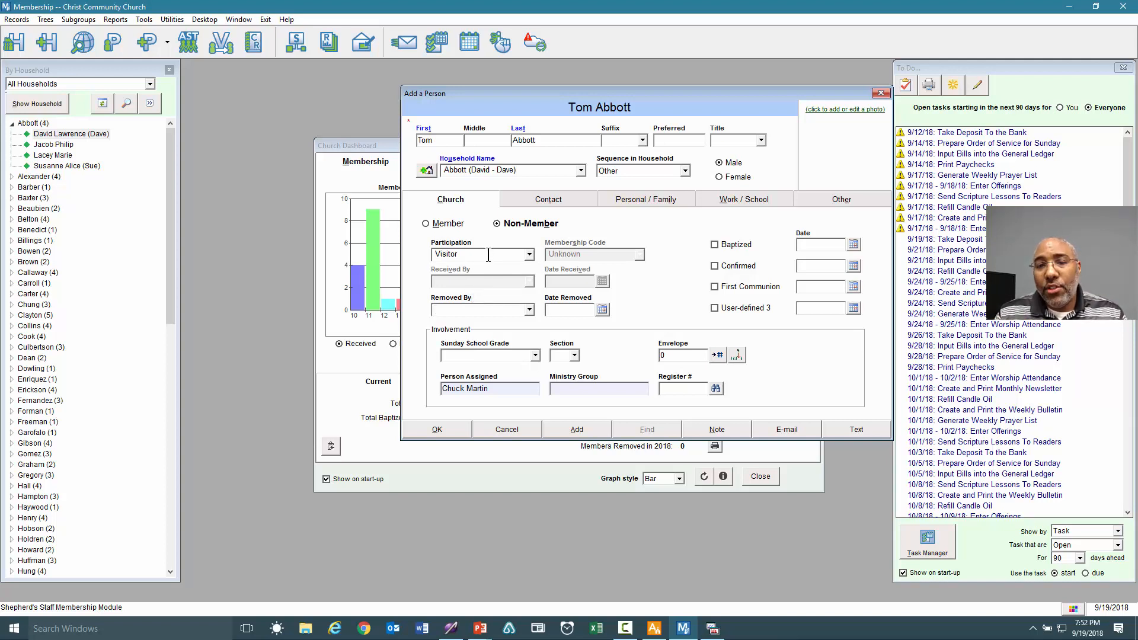
click(496, 254)
text(G)
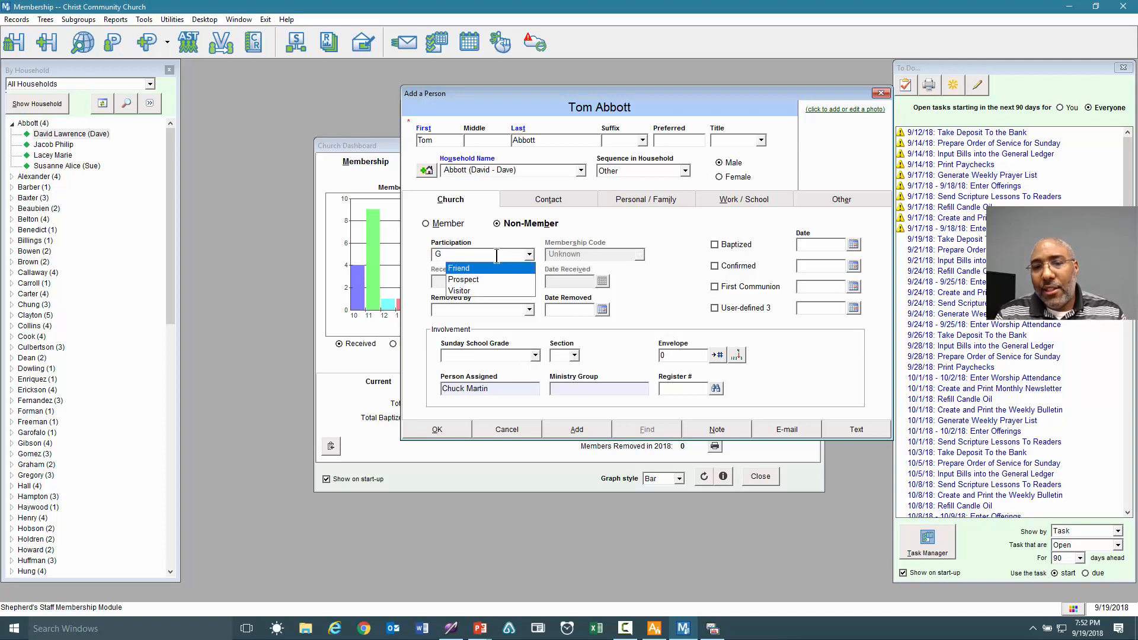
text(ues)
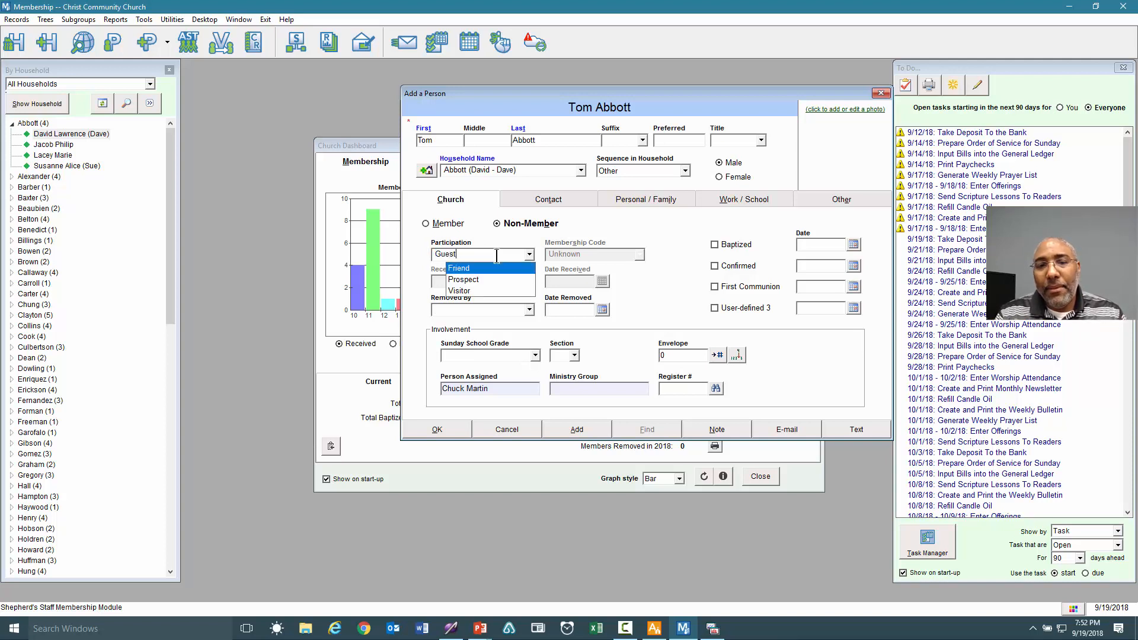
text(t)
key(Tab)
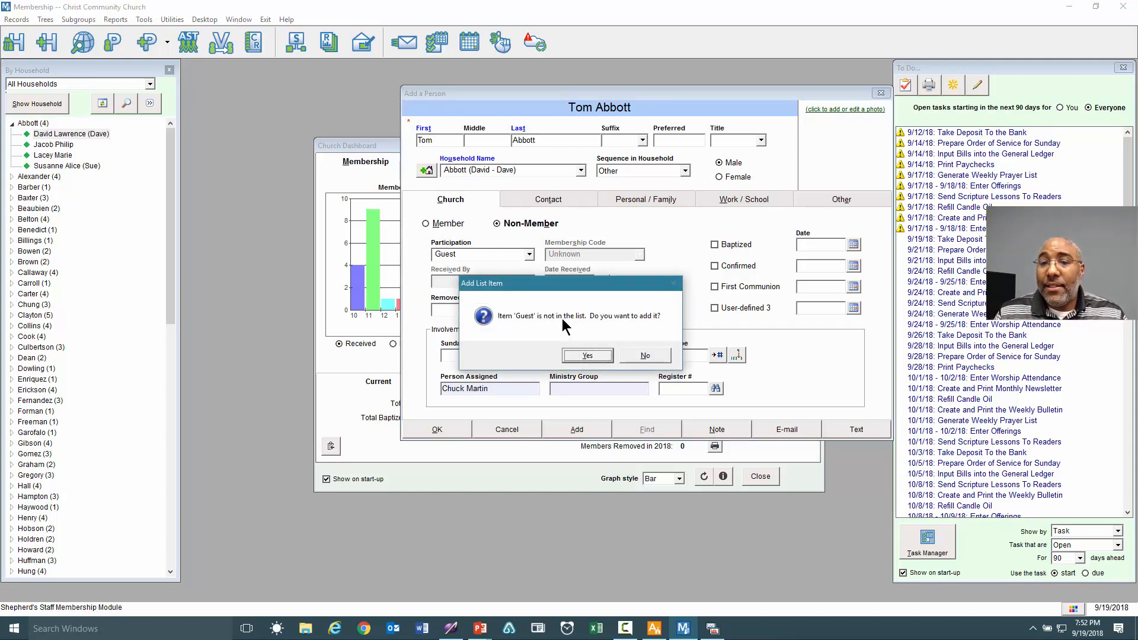
click(600, 355)
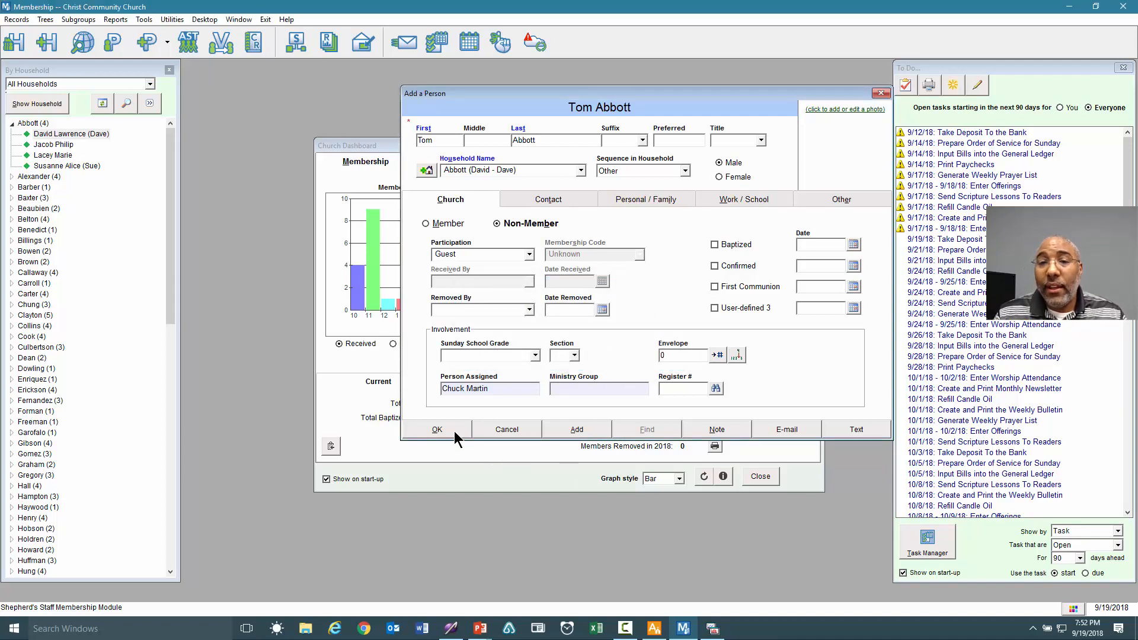
click(454, 432)
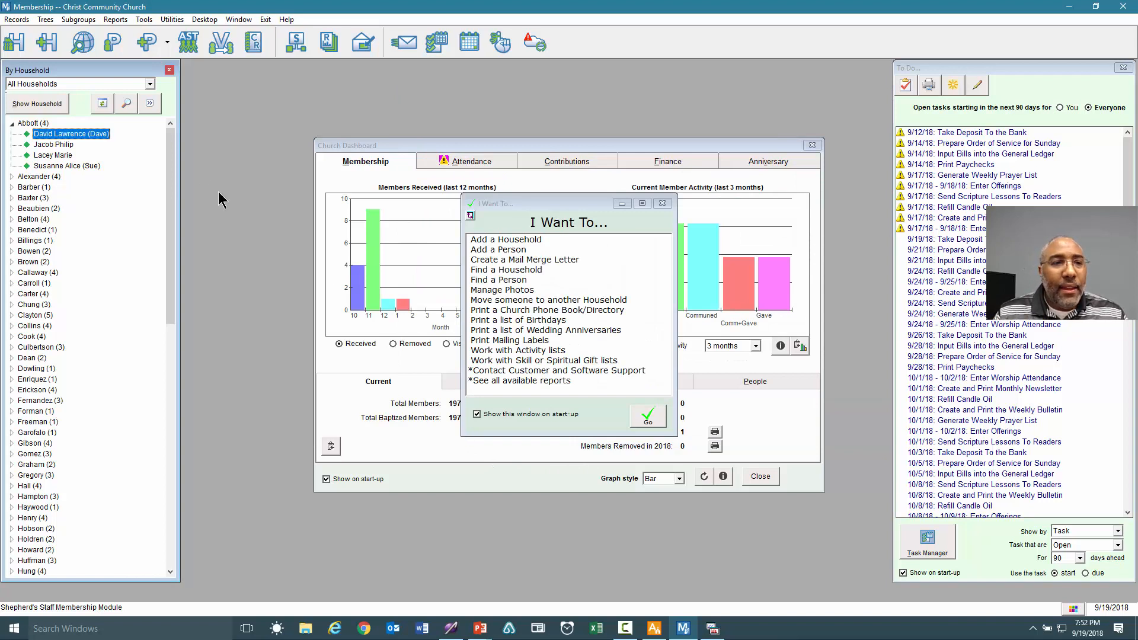
Refresh and expand the household to confirm five members, then close Membership.
click(100, 103)
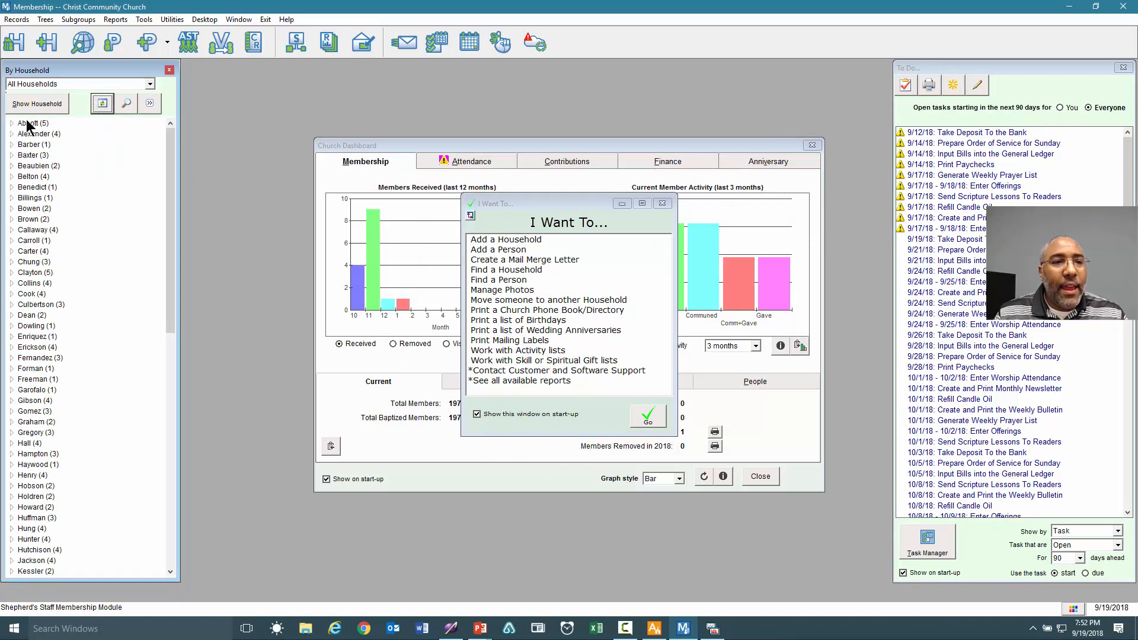
double_click(27, 123)
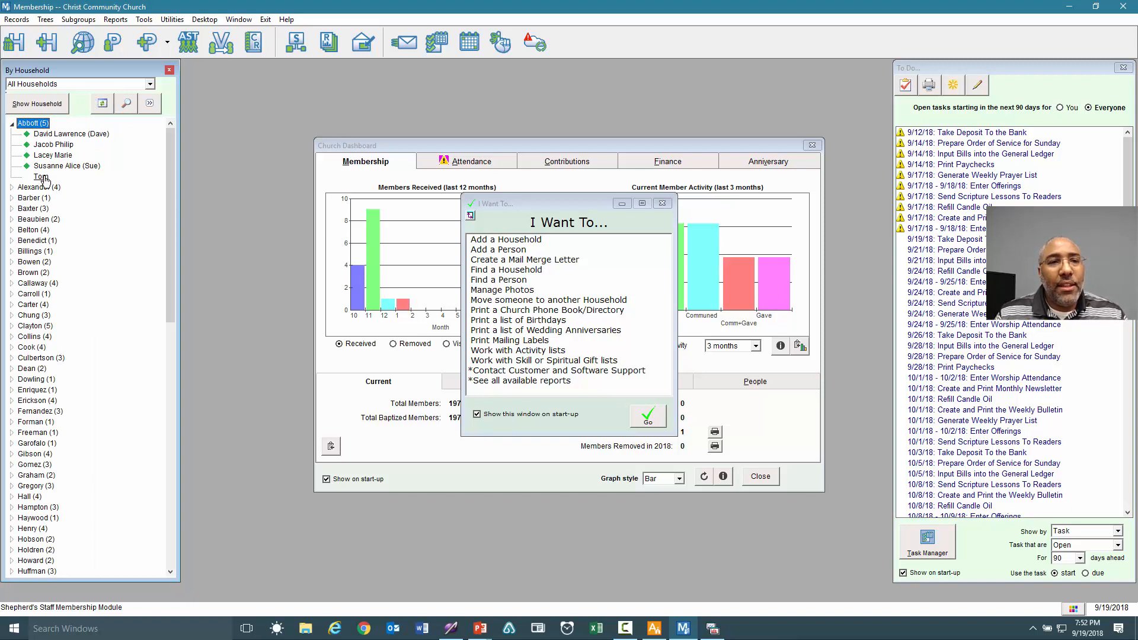
click(1123, 9)
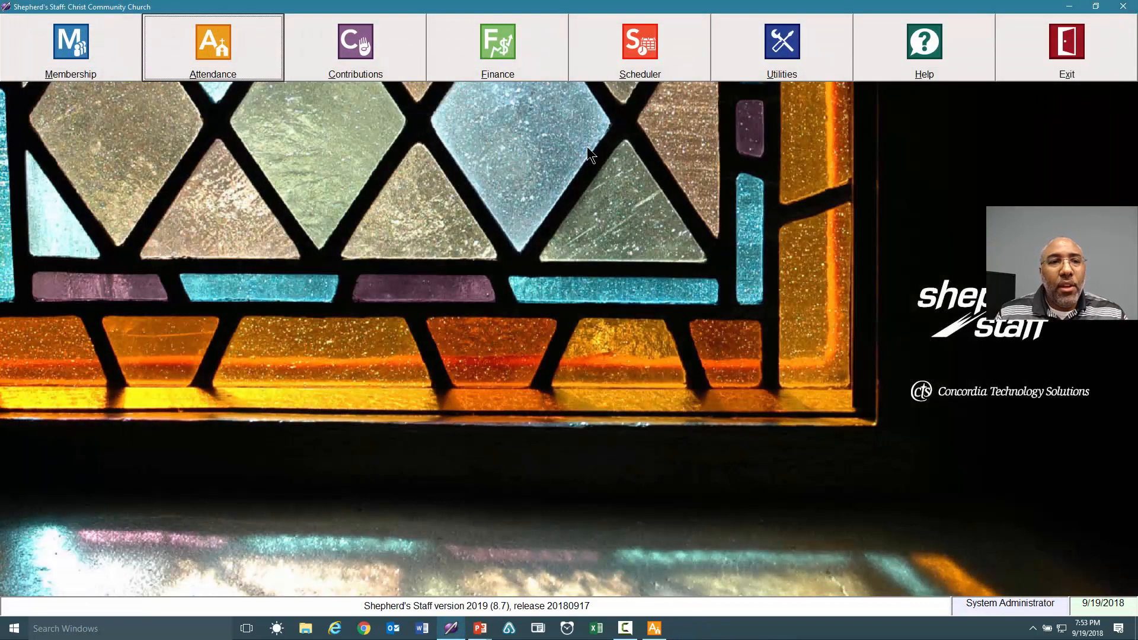
Reopen the Attendance module and restore its window to the screen centre.
click(211, 55)
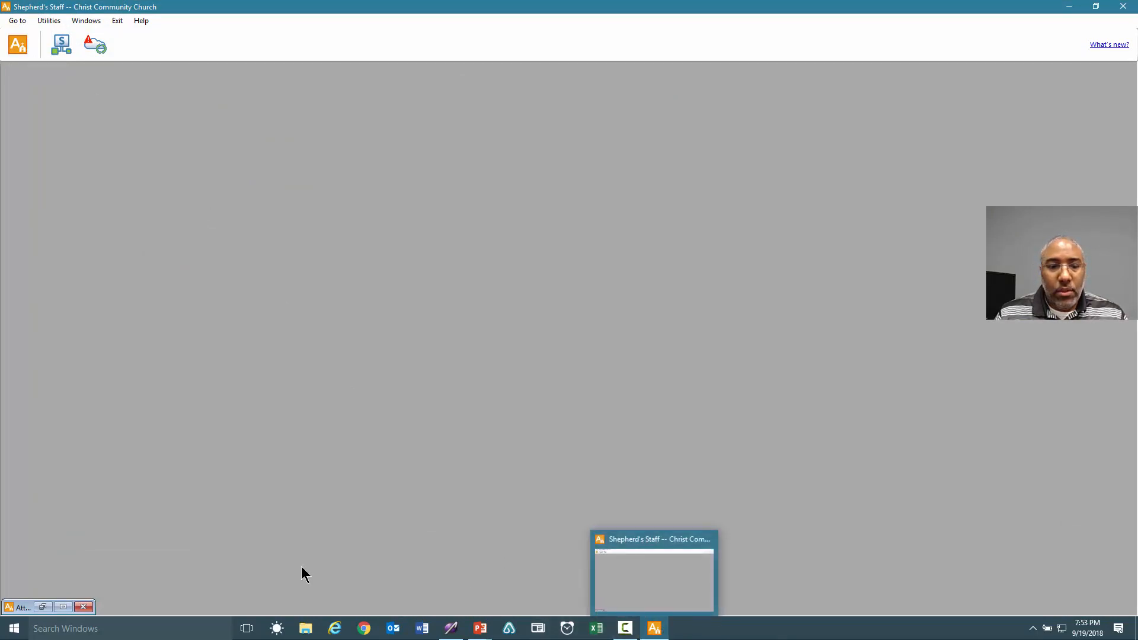
click(63, 606)
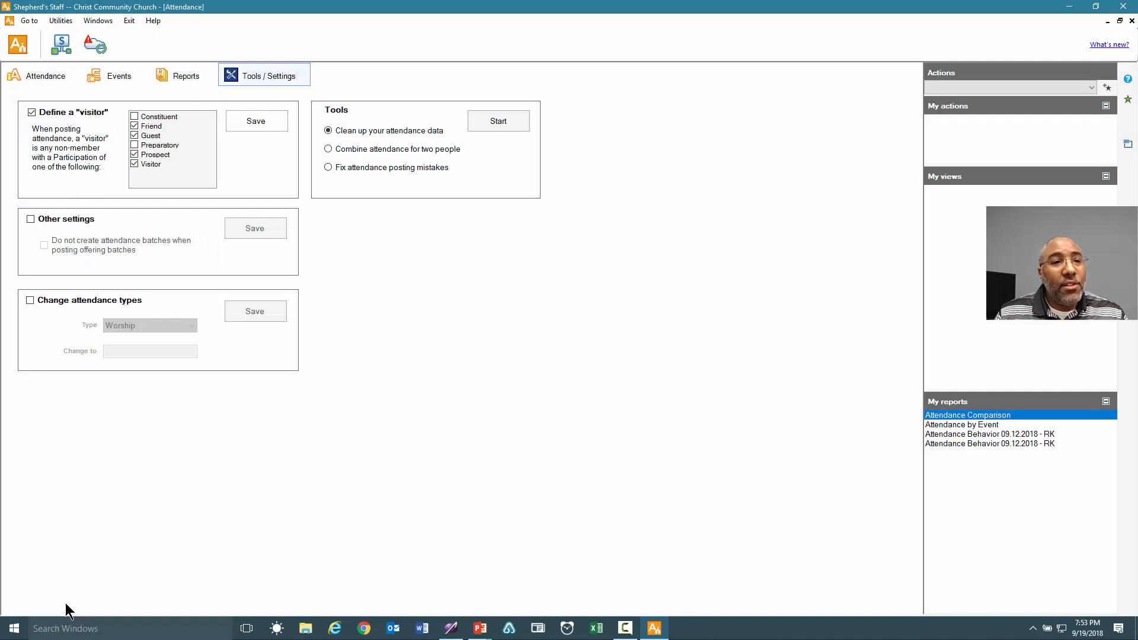
click(1119, 21)
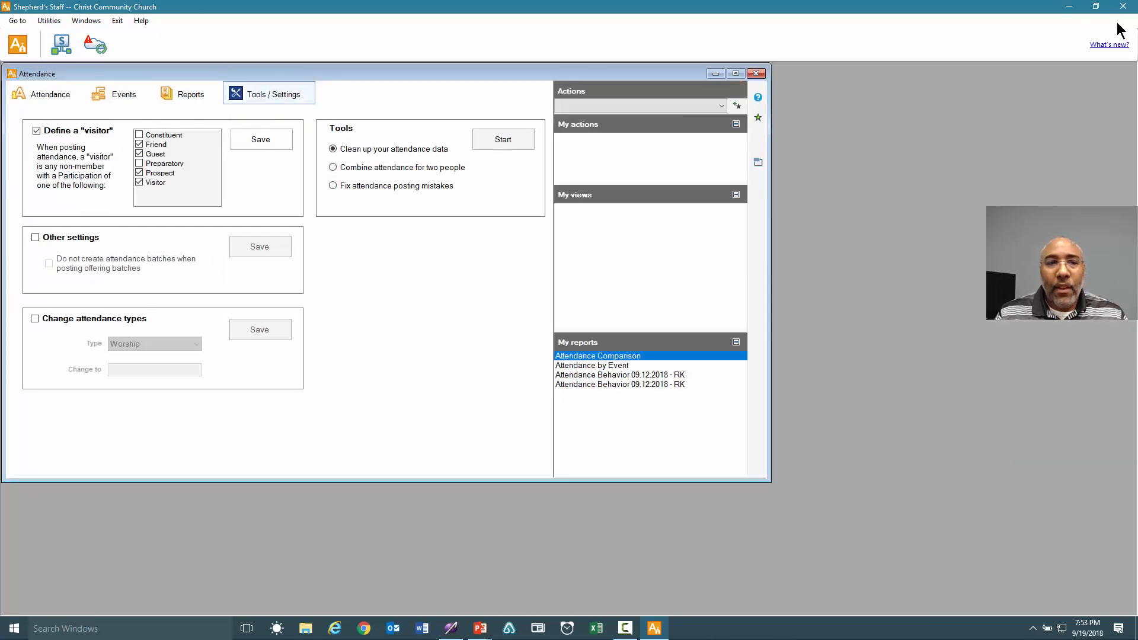
drag(508, 73, 676, 87)
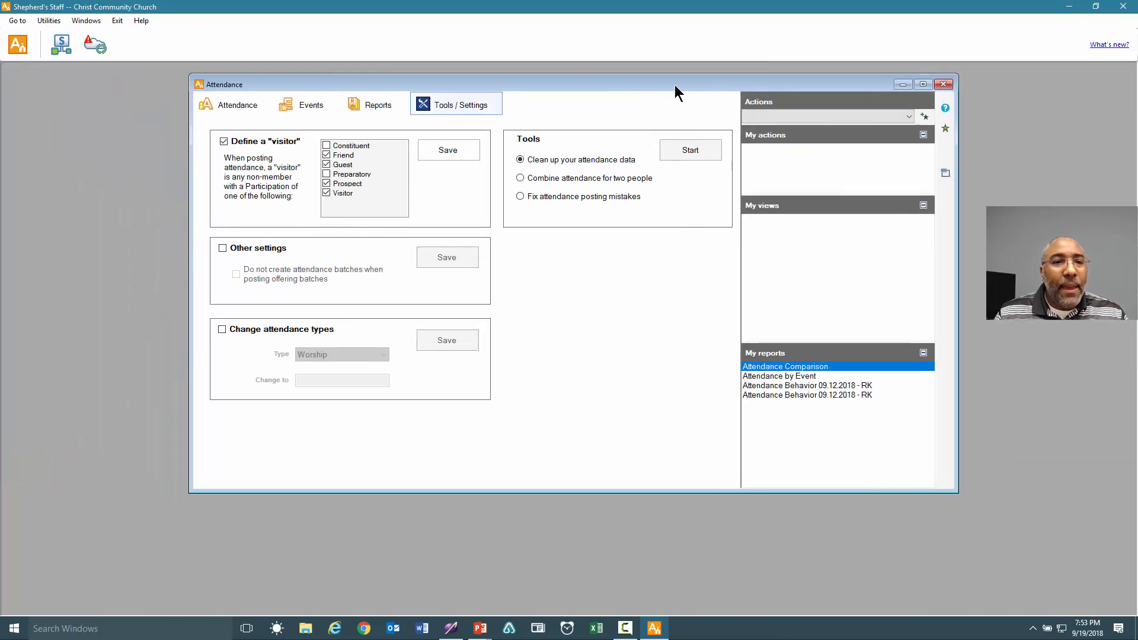
Review the Detail attendance records, then start a new batch dated 9/9/2018.
click(238, 107)
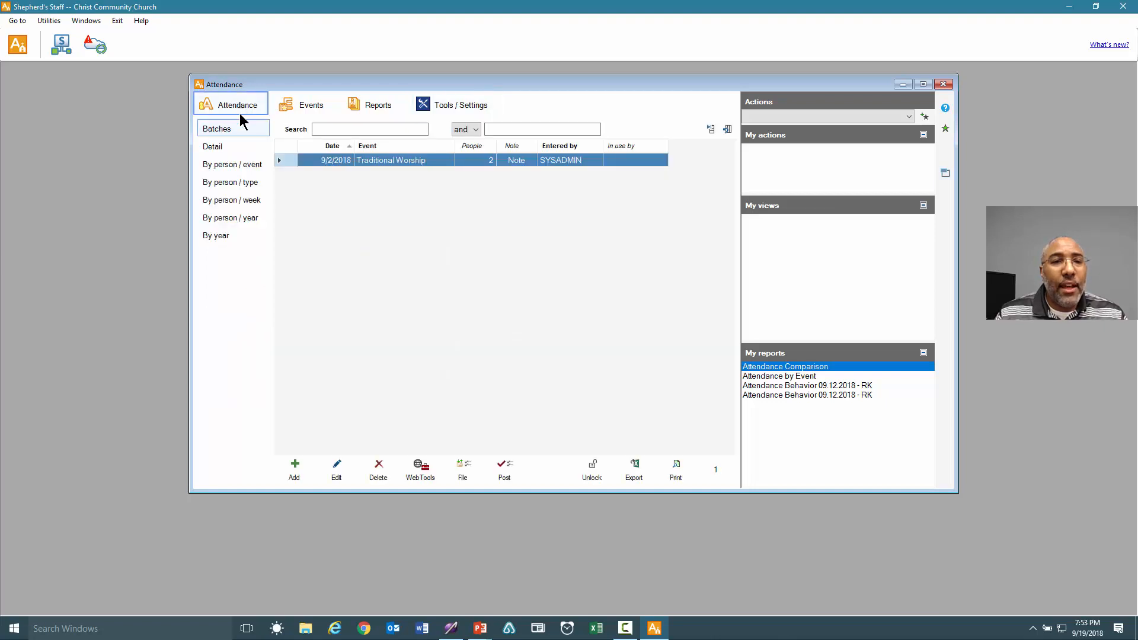
click(214, 148)
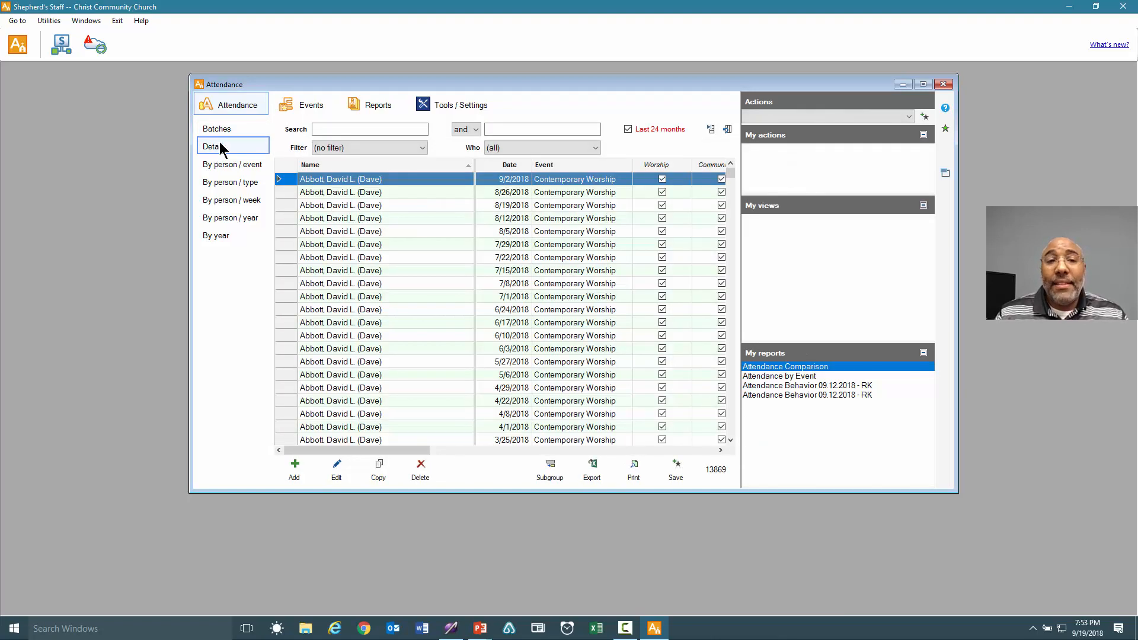
click(223, 128)
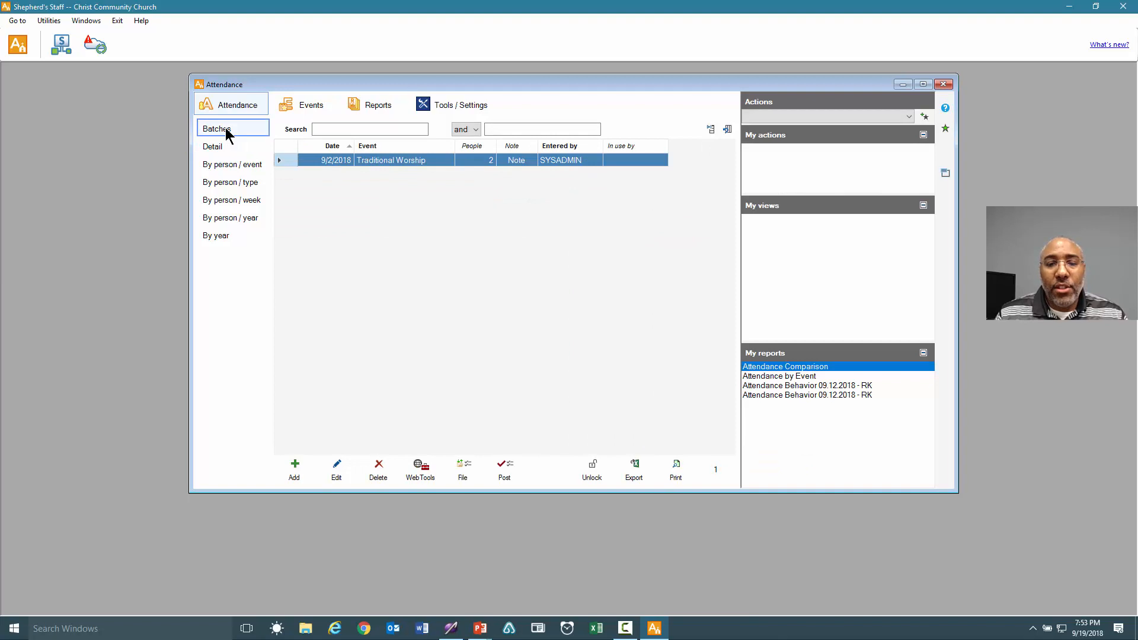
click(292, 471)
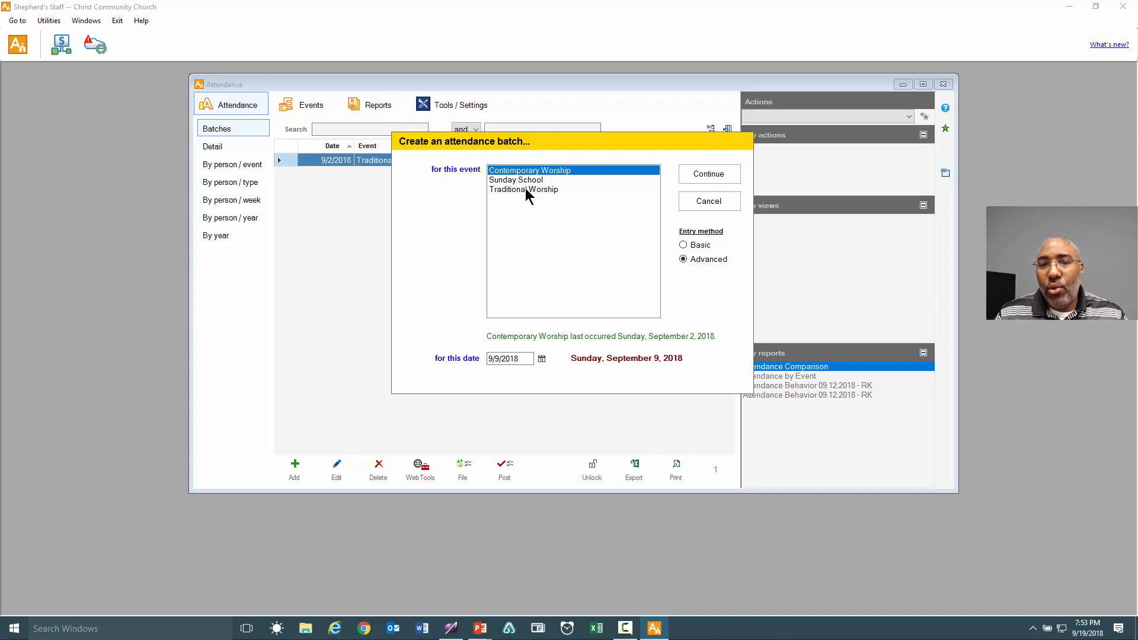
Create a Traditional Worship batch dated September 2, 2018 and continue to attendance entry.
click(526, 190)
click(529, 359)
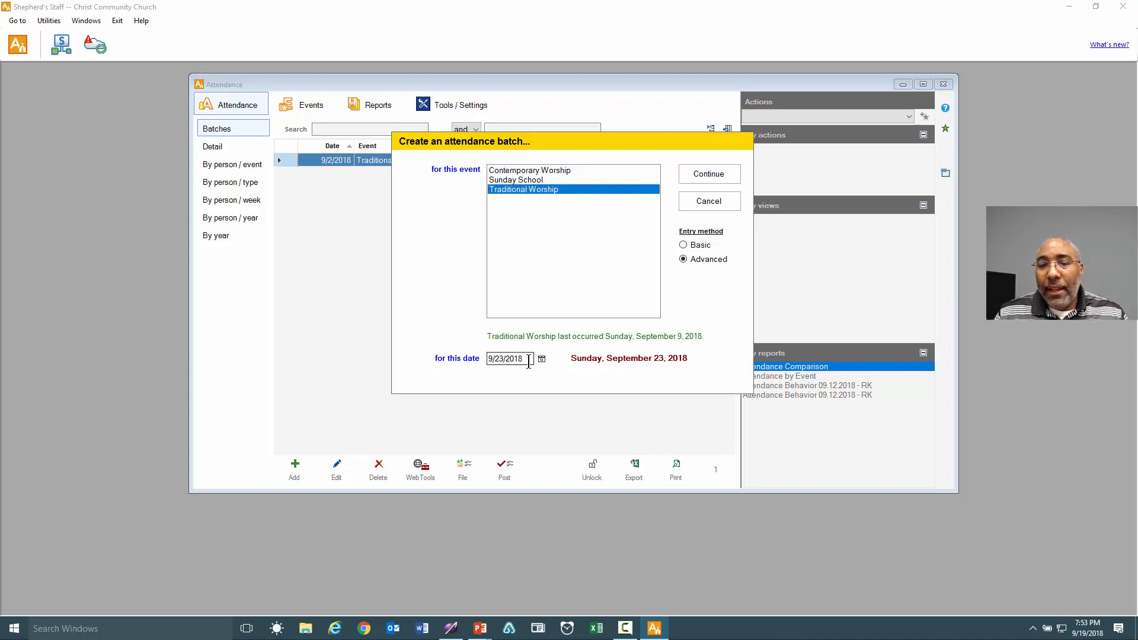
click(529, 359)
click(541, 359)
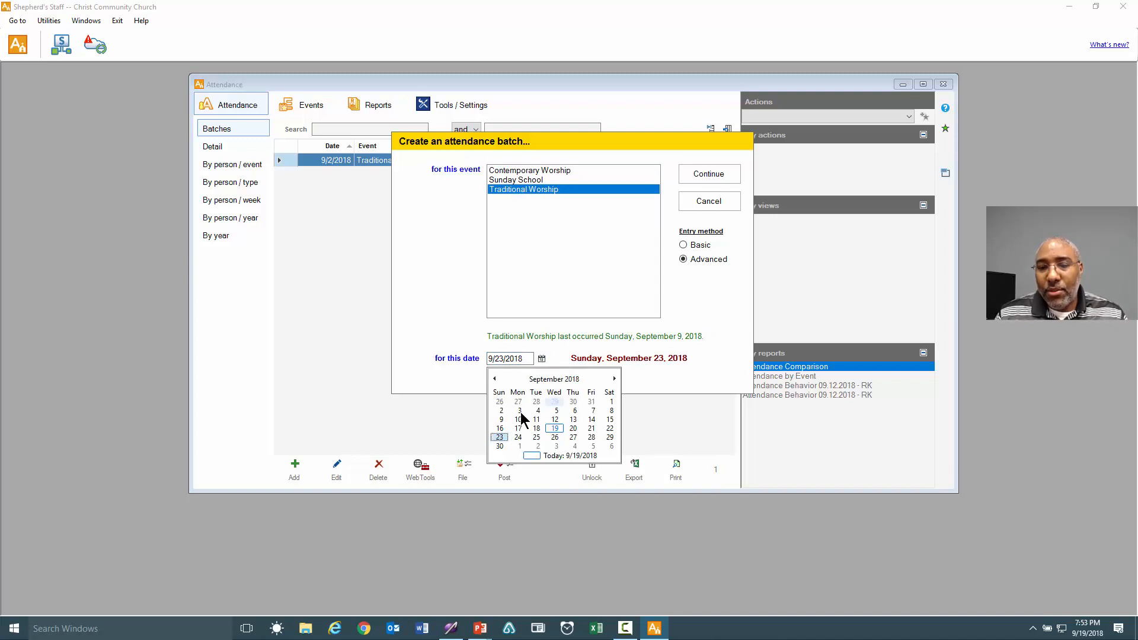
click(501, 410)
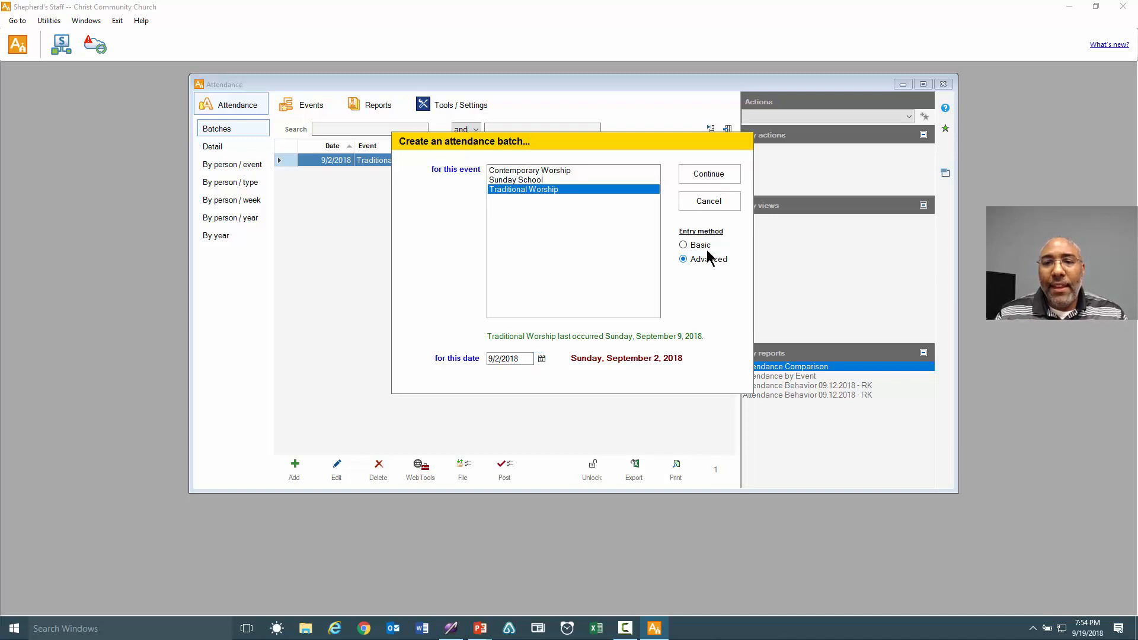
click(700, 173)
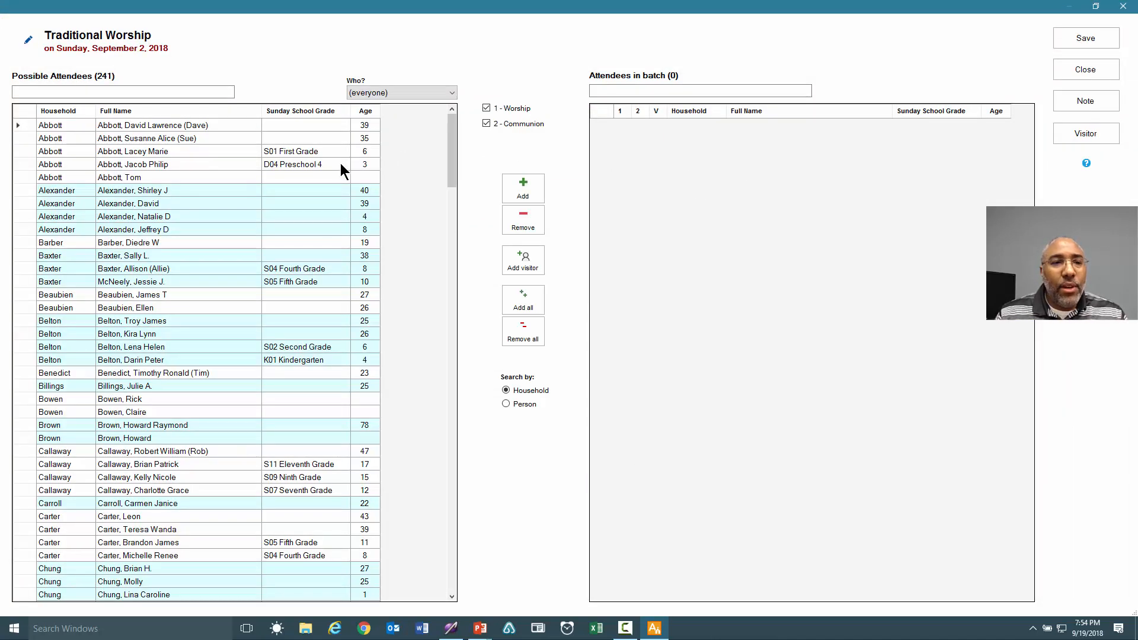
Add the new Guest as an attendee with Communion unchecked, then save and close the batch.
click(164, 176)
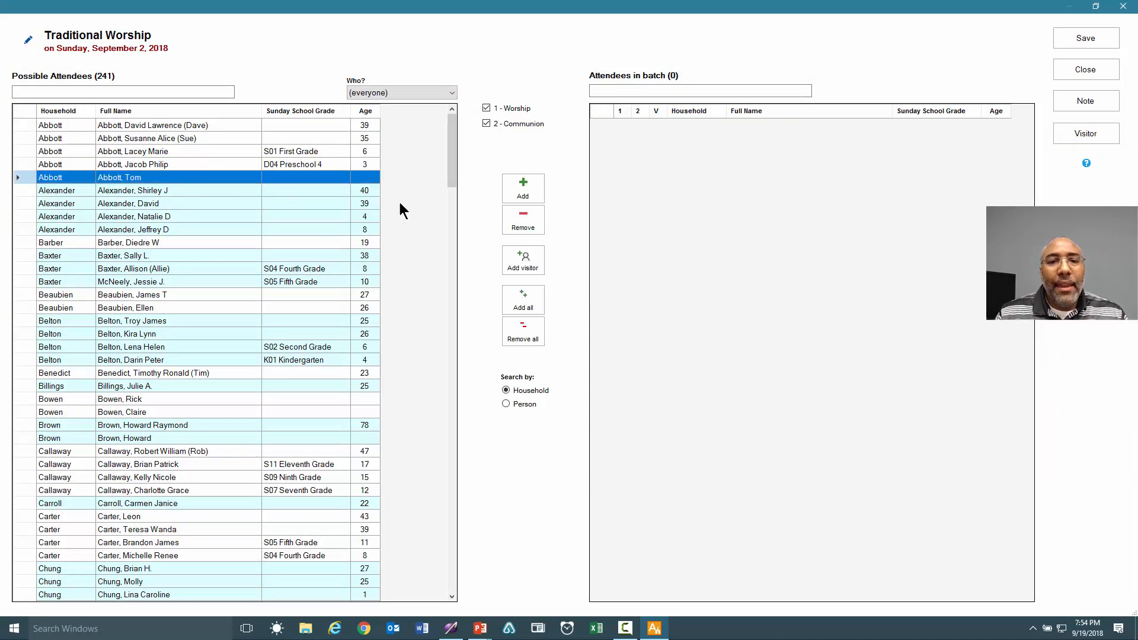
click(537, 190)
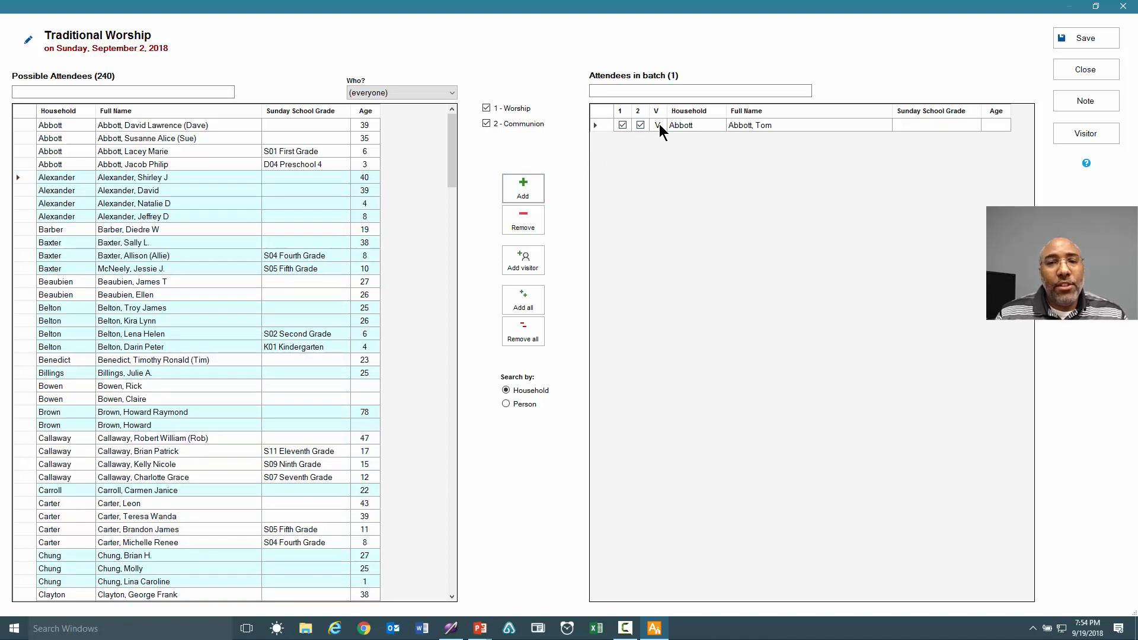
click(641, 125)
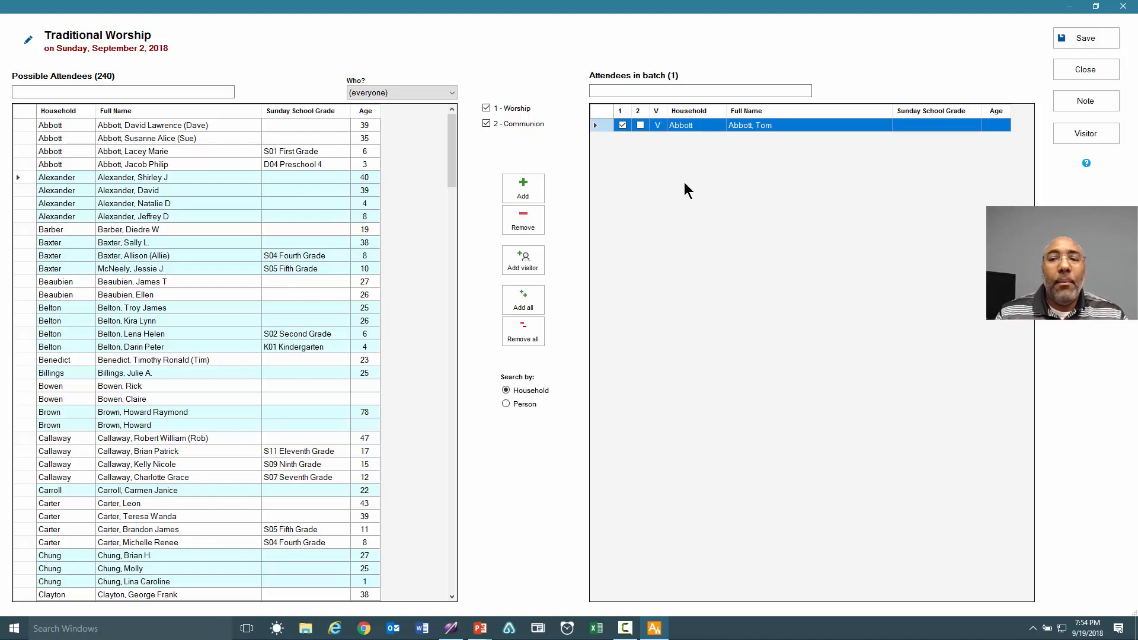
click(1095, 42)
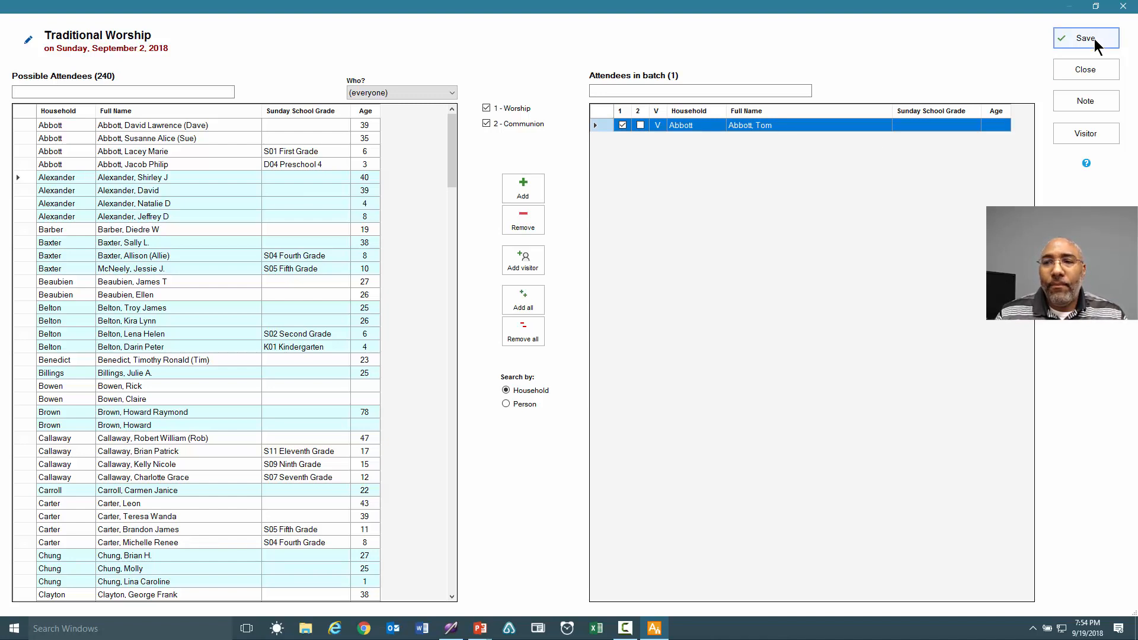
click(1089, 70)
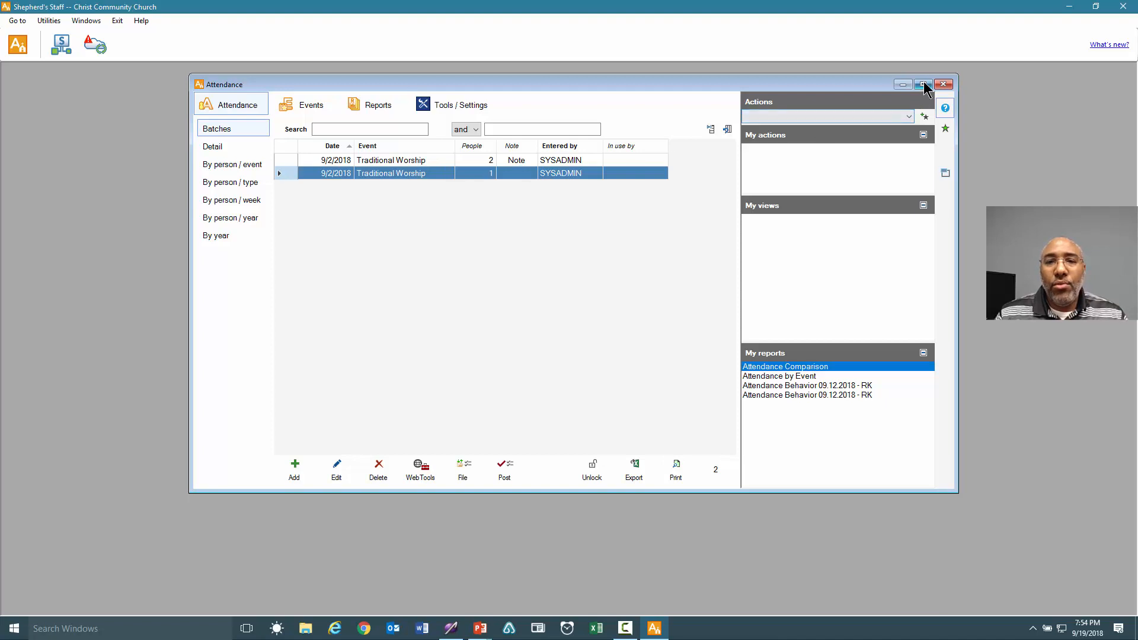
In Tools / Settings, re-save the visitor definition with Guest still counted as a visitor.
drag(678, 80, 618, 76)
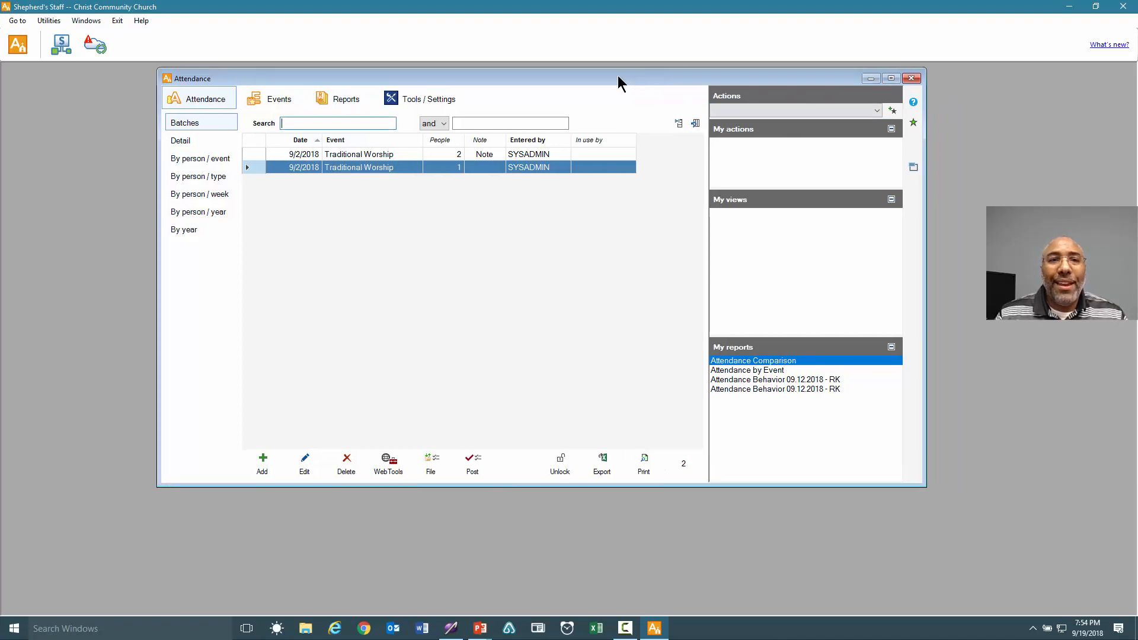
click(411, 99)
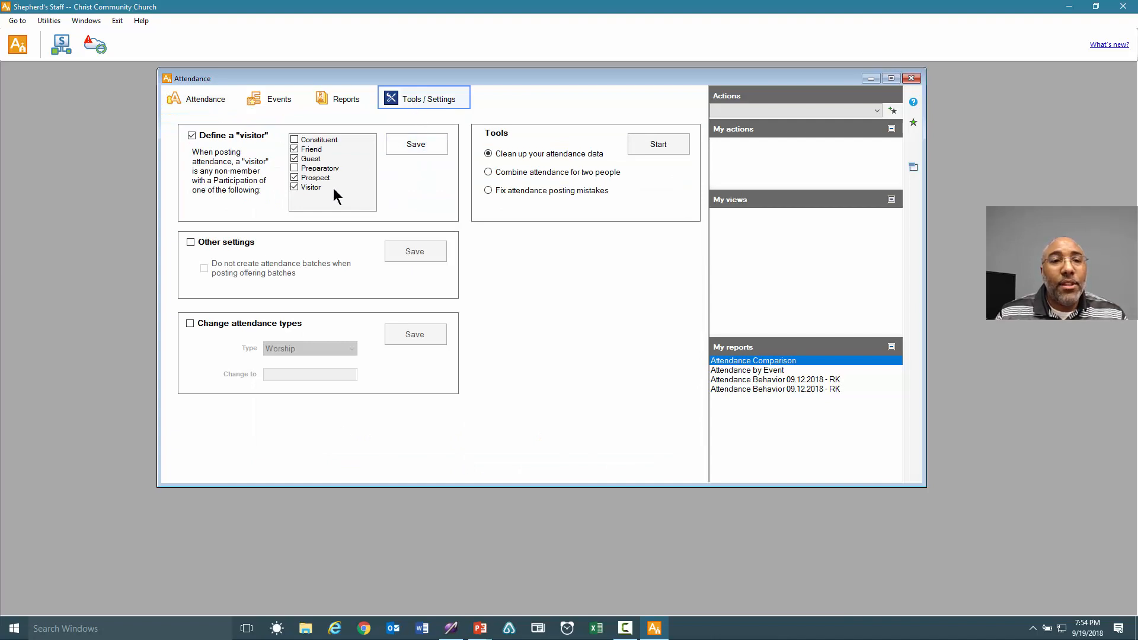
click(294, 158)
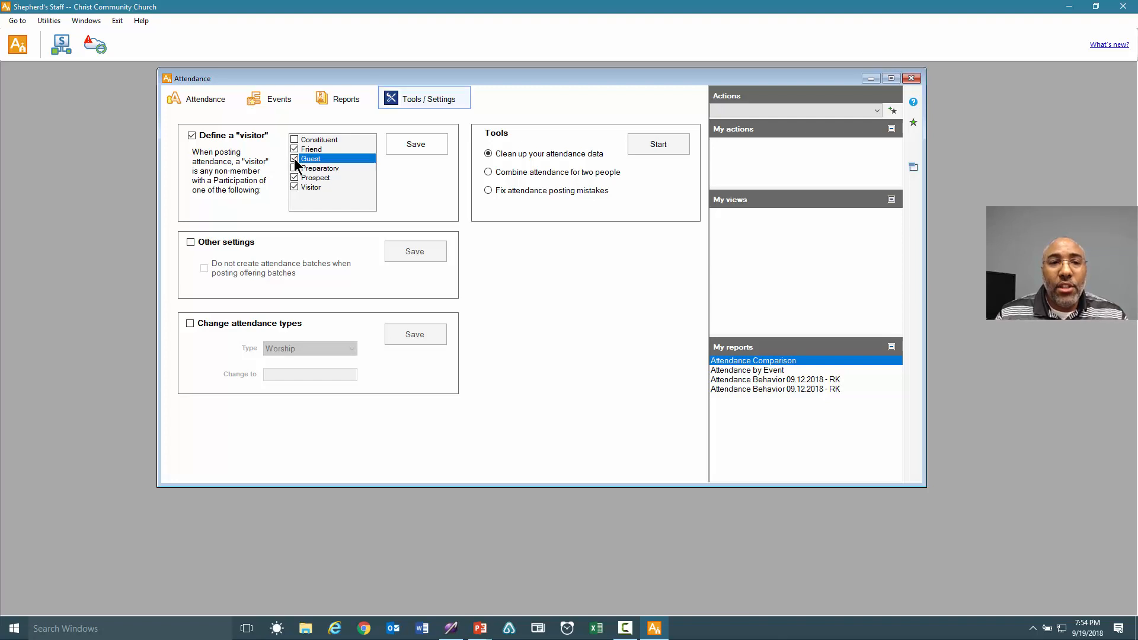
click(416, 148)
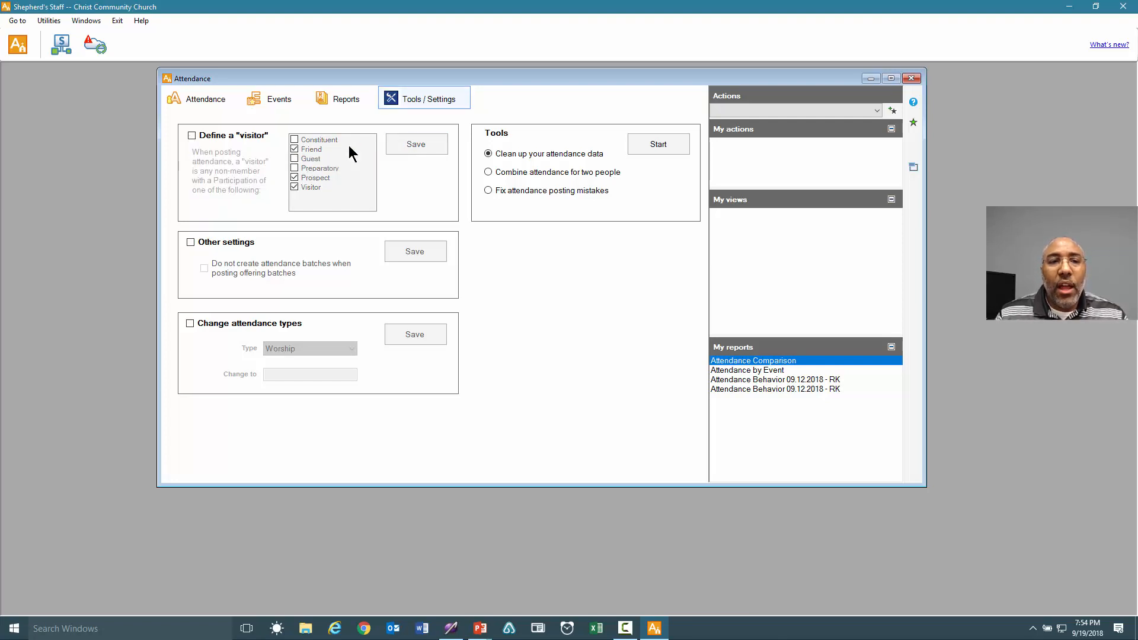
click(191, 136)
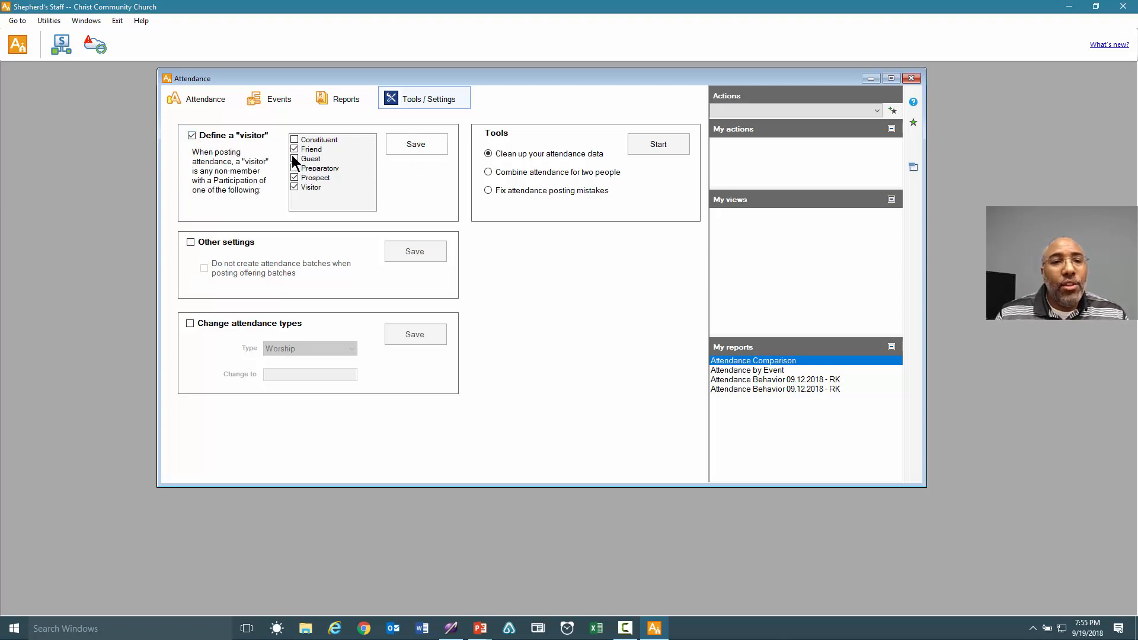
click(294, 158)
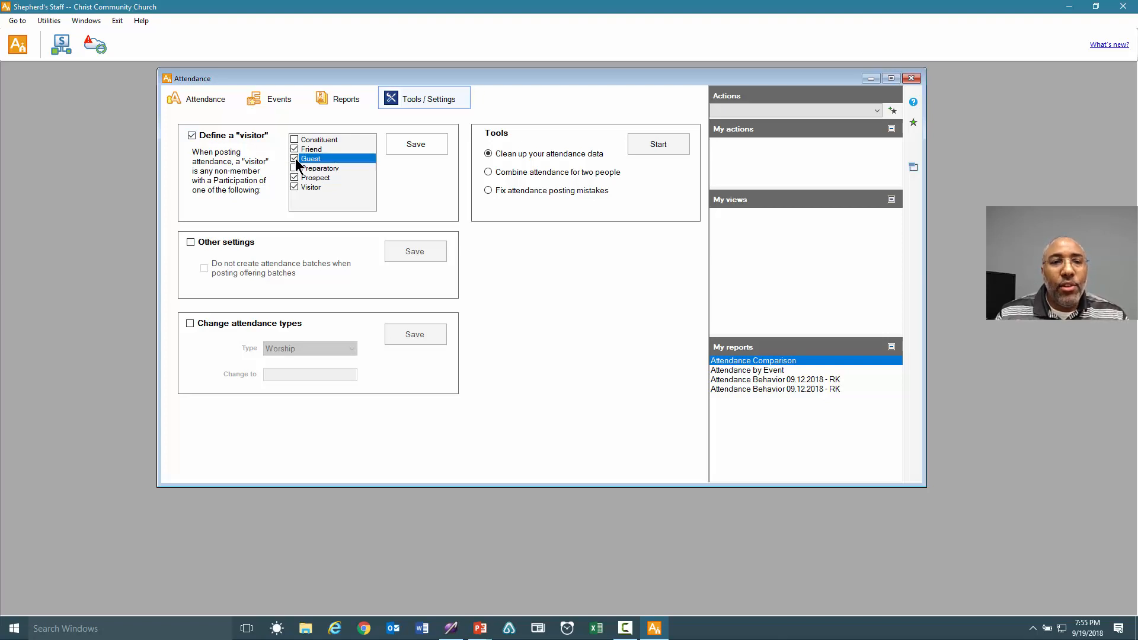
click(413, 147)
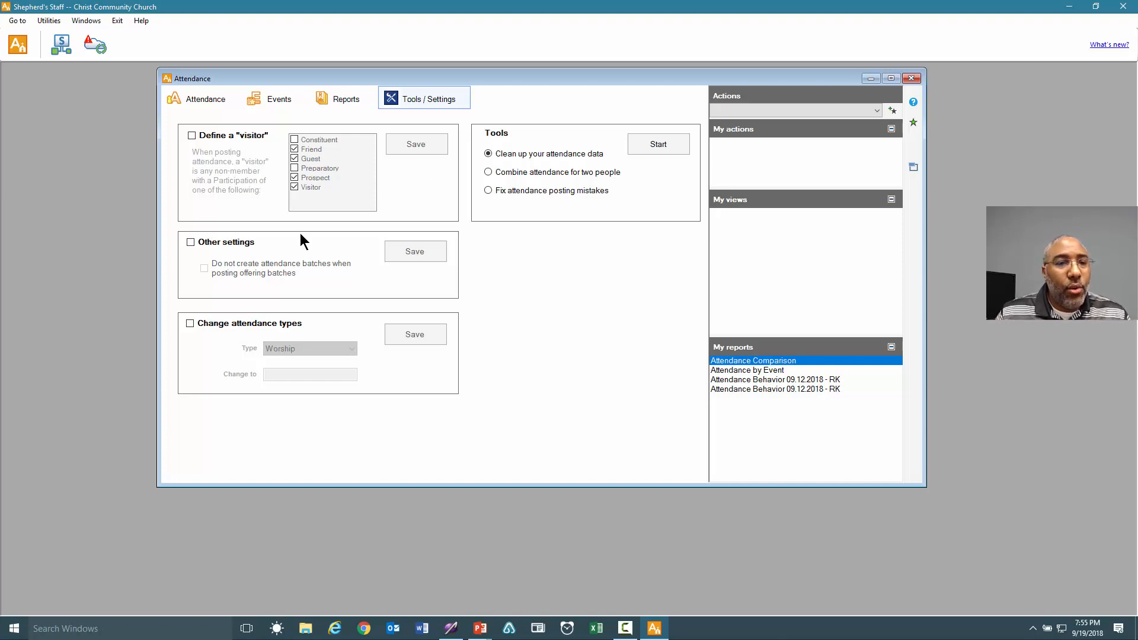
Save the other attendance settings and close the Attendance window.
click(230, 244)
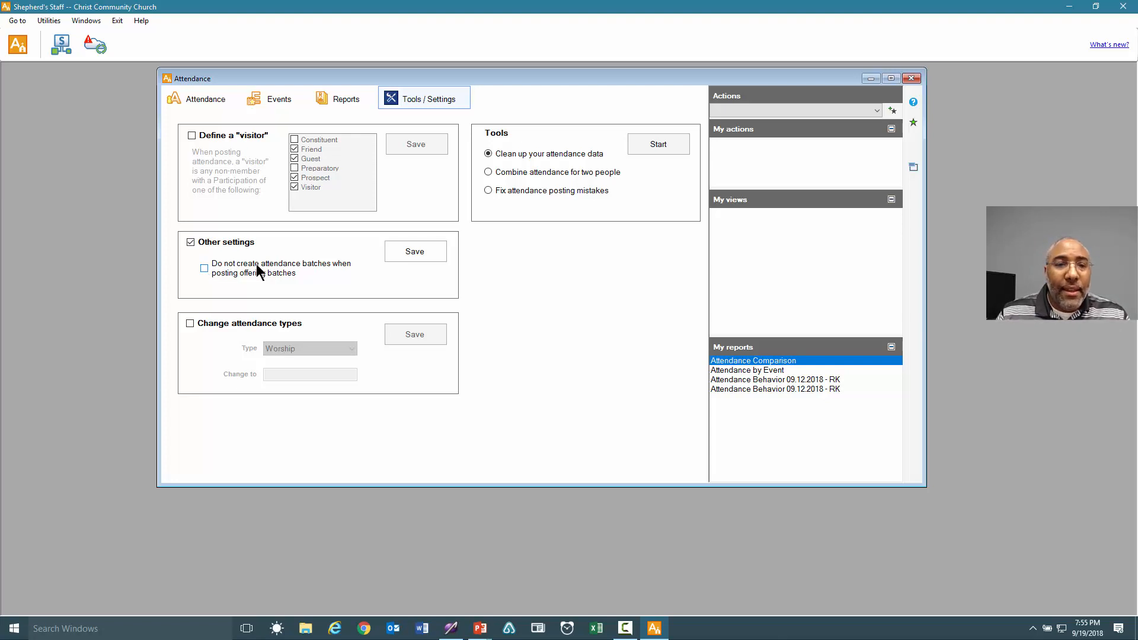
click(408, 251)
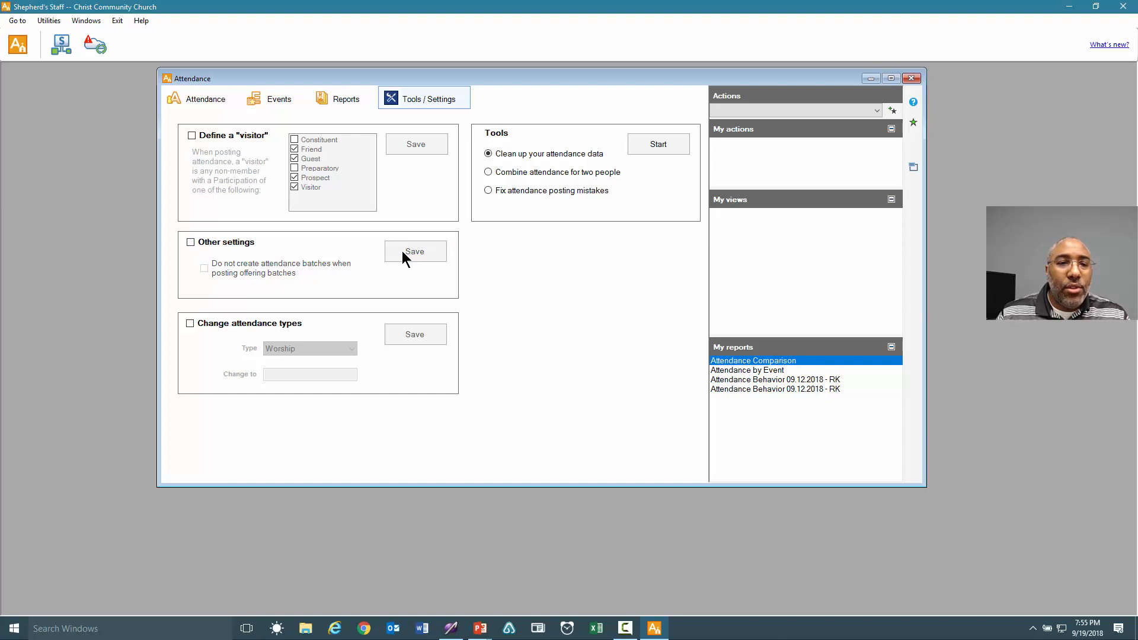
click(913, 77)
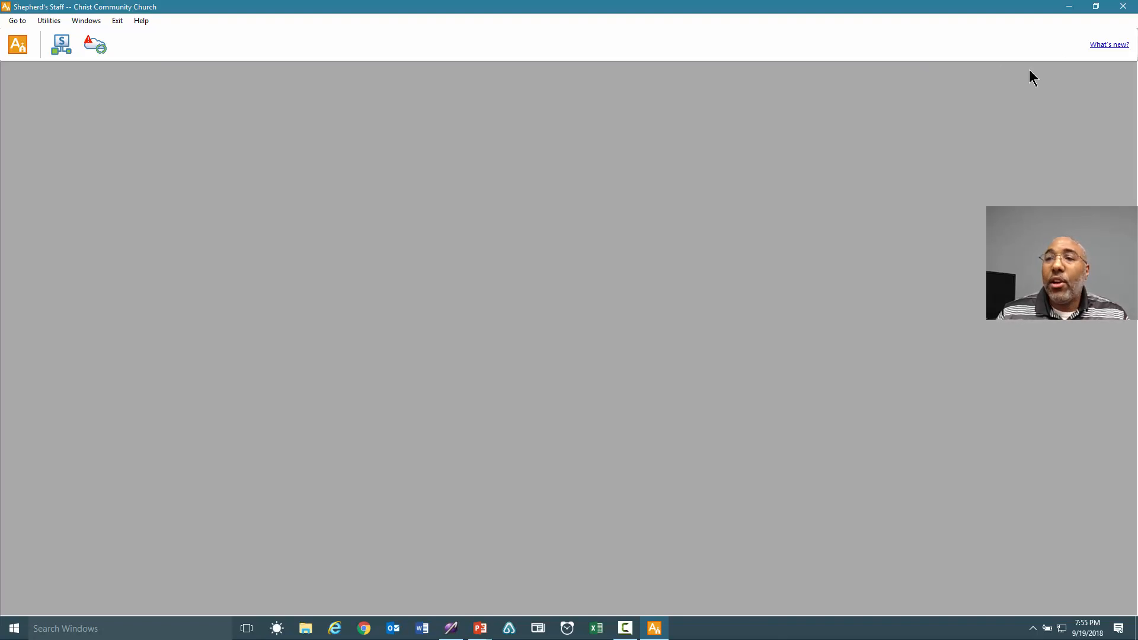
Leave Attendance, go to the Contributions offering batches and start a new batch.
click(1126, 7)
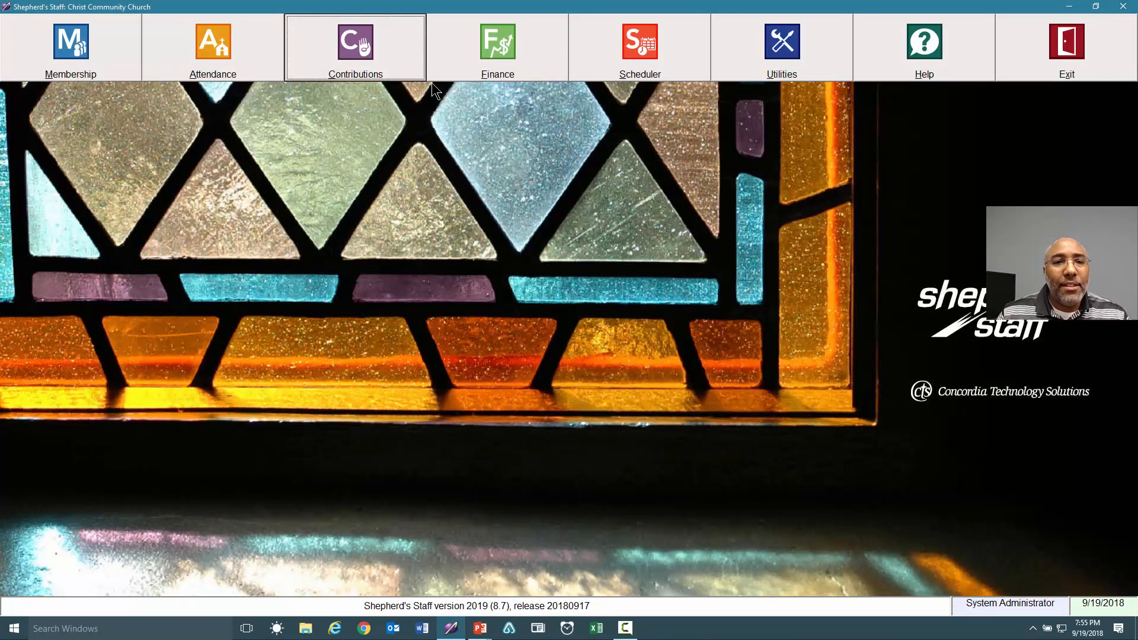
click(372, 58)
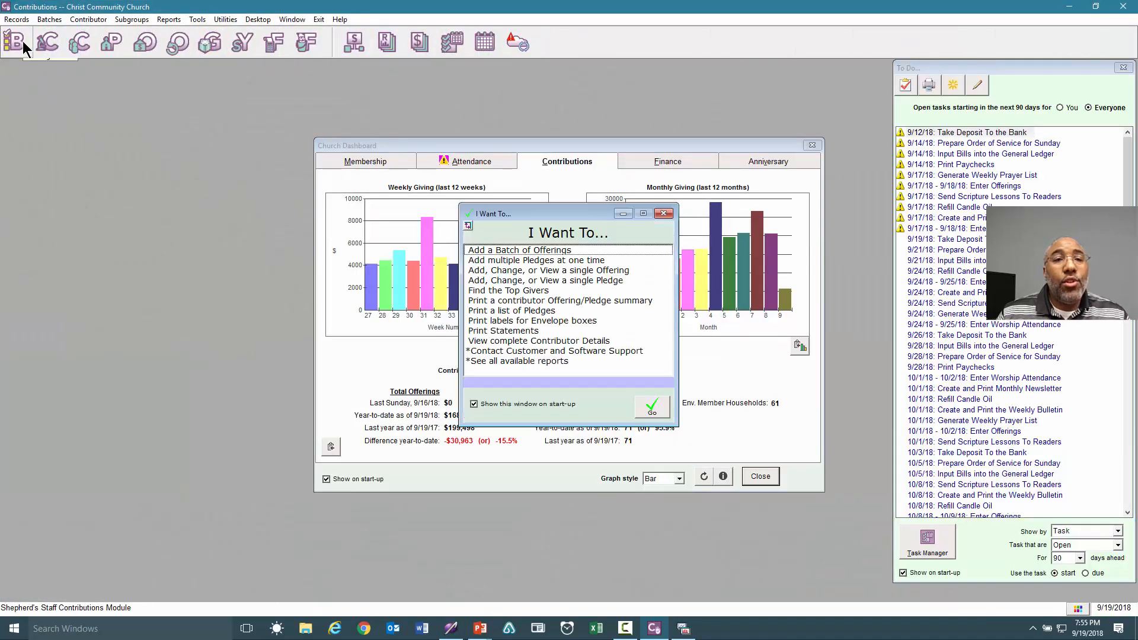
click(23, 42)
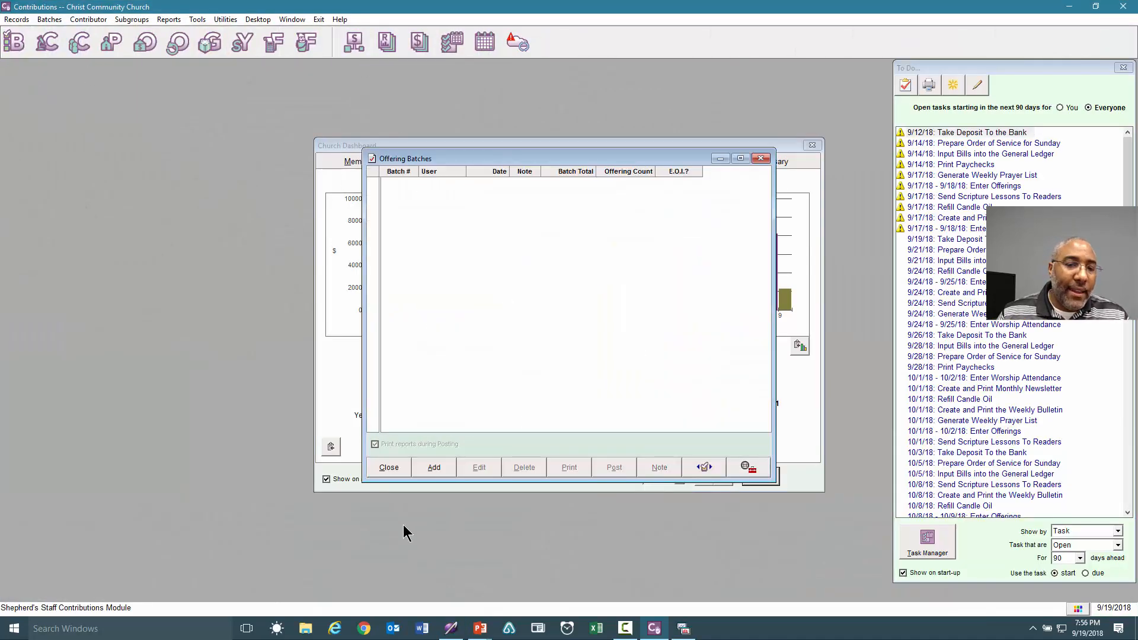
click(432, 467)
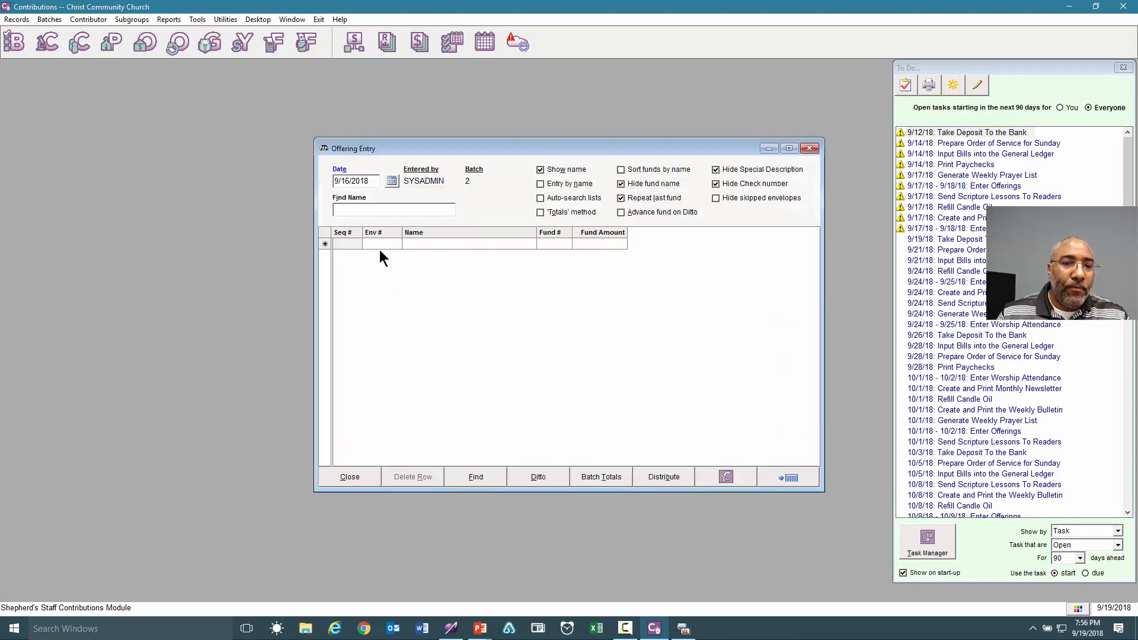
Set the new offering batch's date to 9/9/2018.
drag(434, 148, 427, 119)
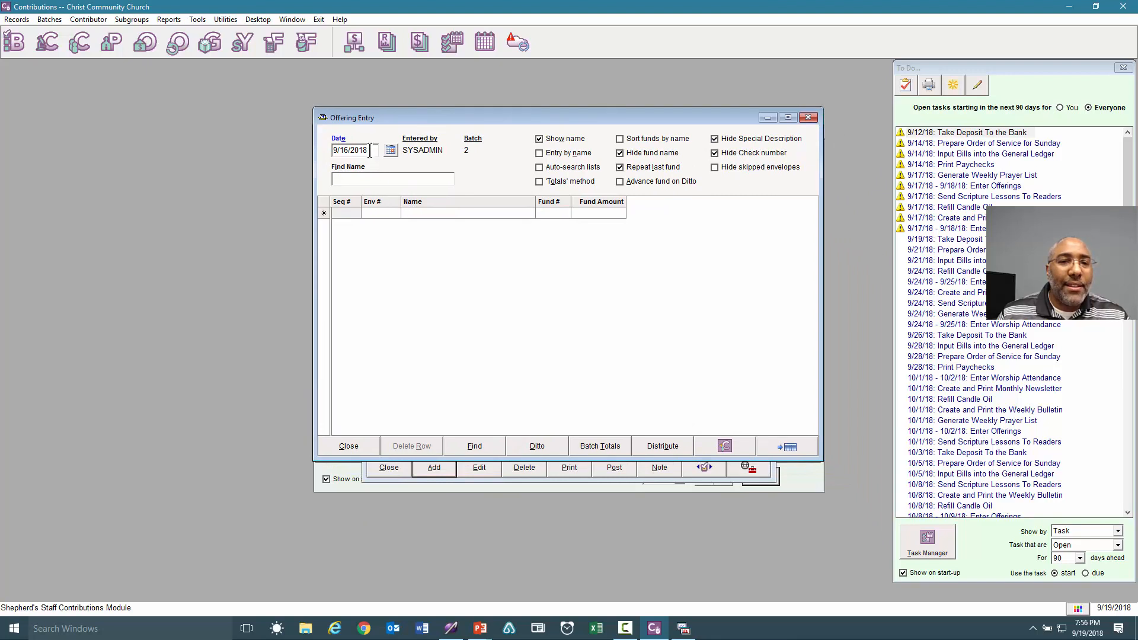
click(370, 151)
click(391, 150)
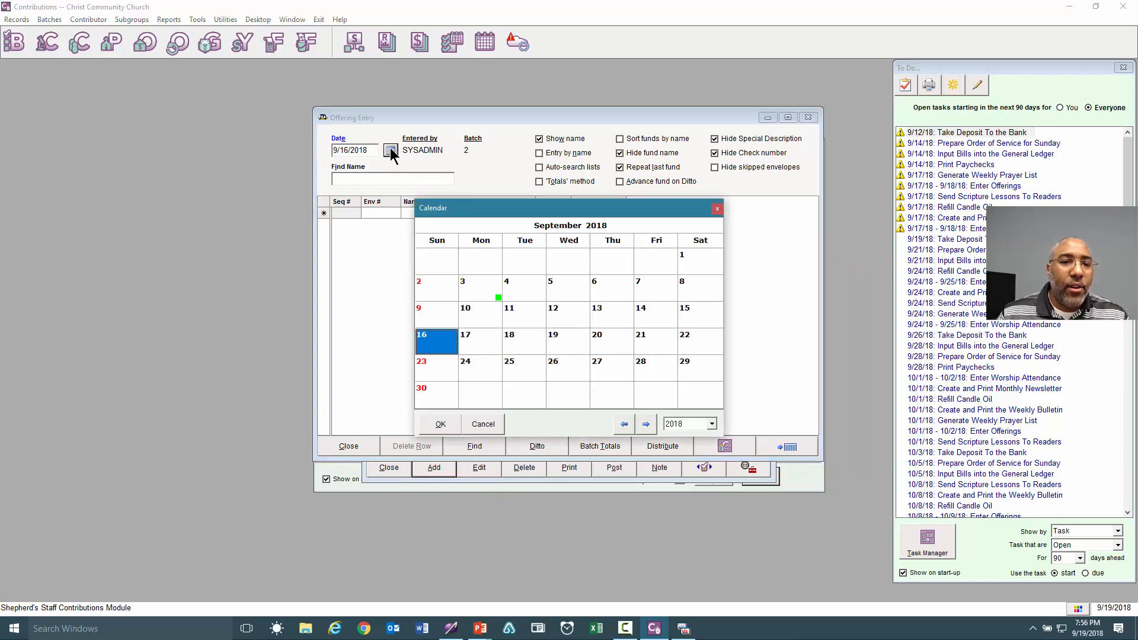
click(435, 321)
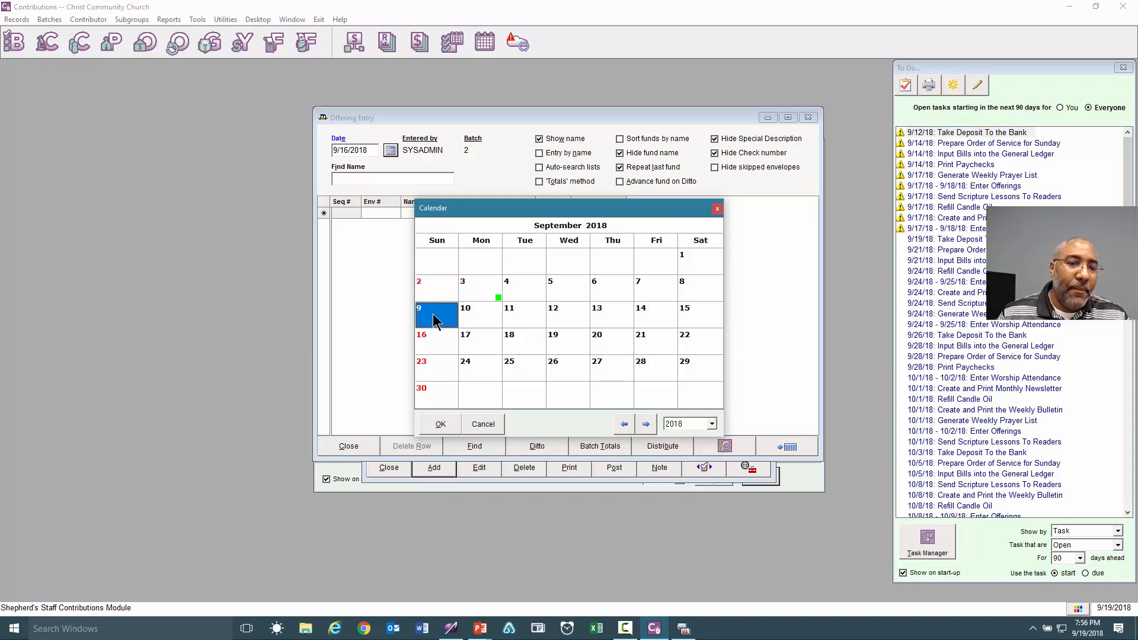
click(439, 423)
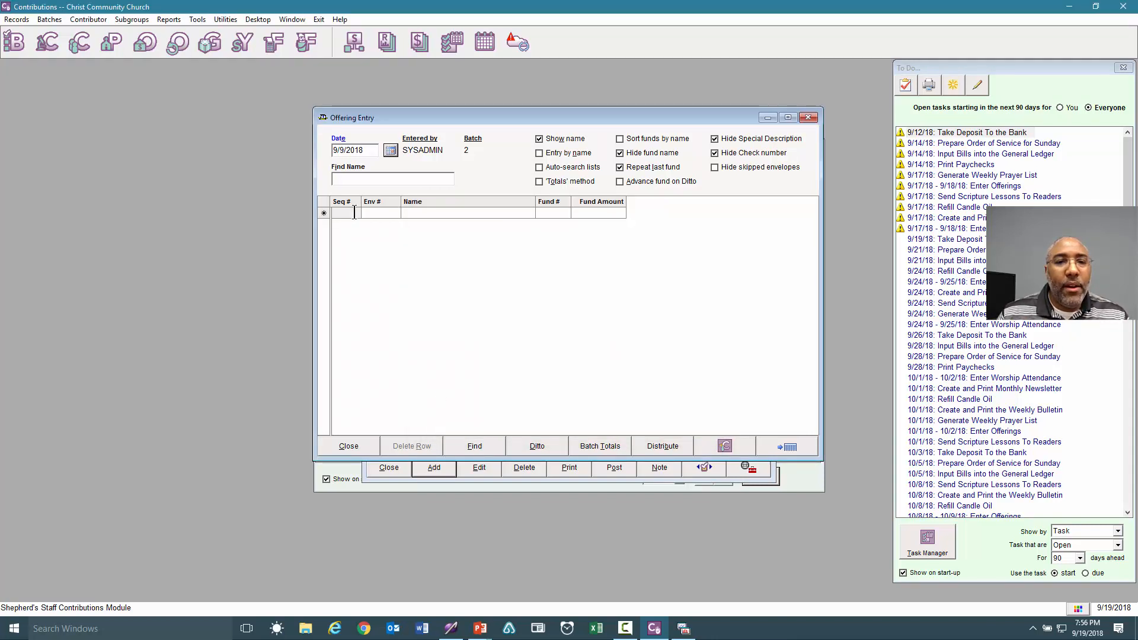
Enter a $100.00 offering for envelope 102.
click(378, 212)
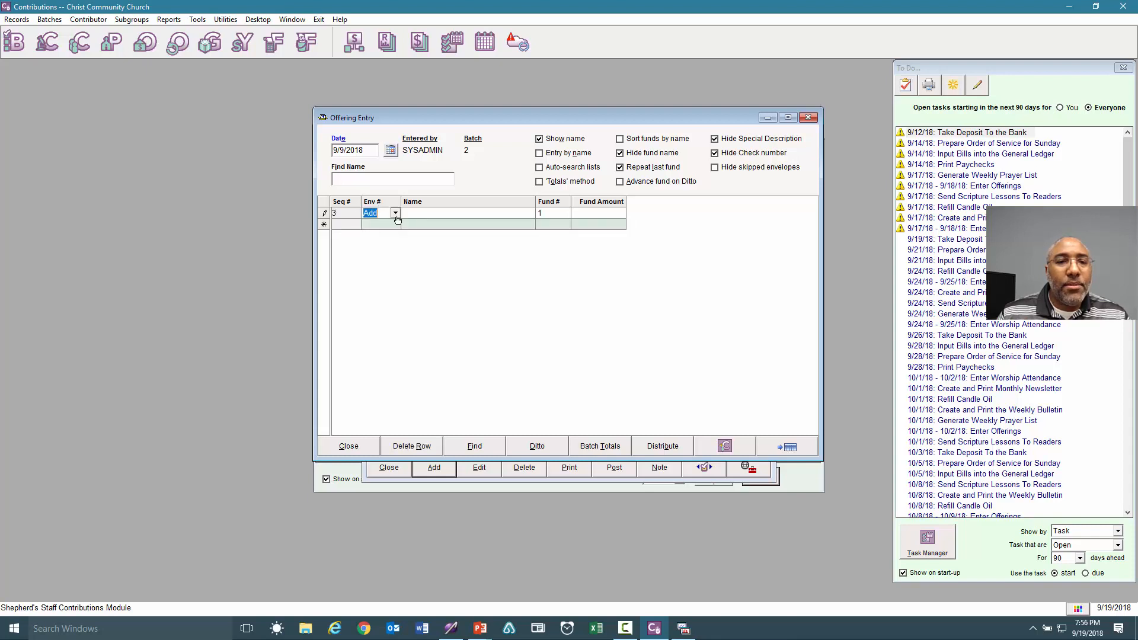
click(396, 214)
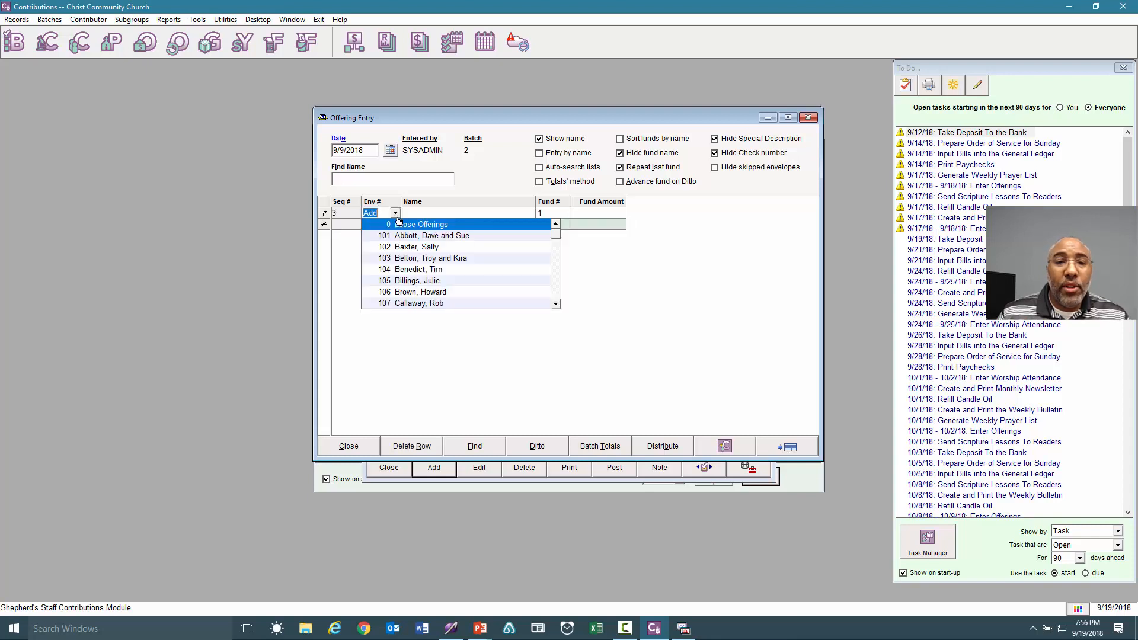
click(417, 246)
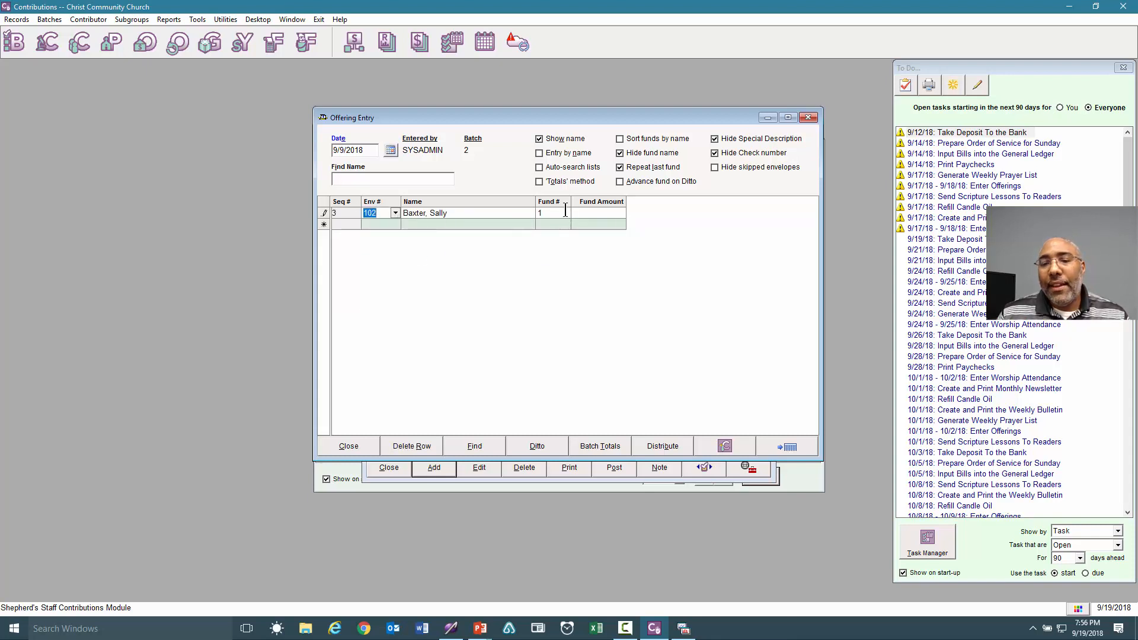
click(579, 210)
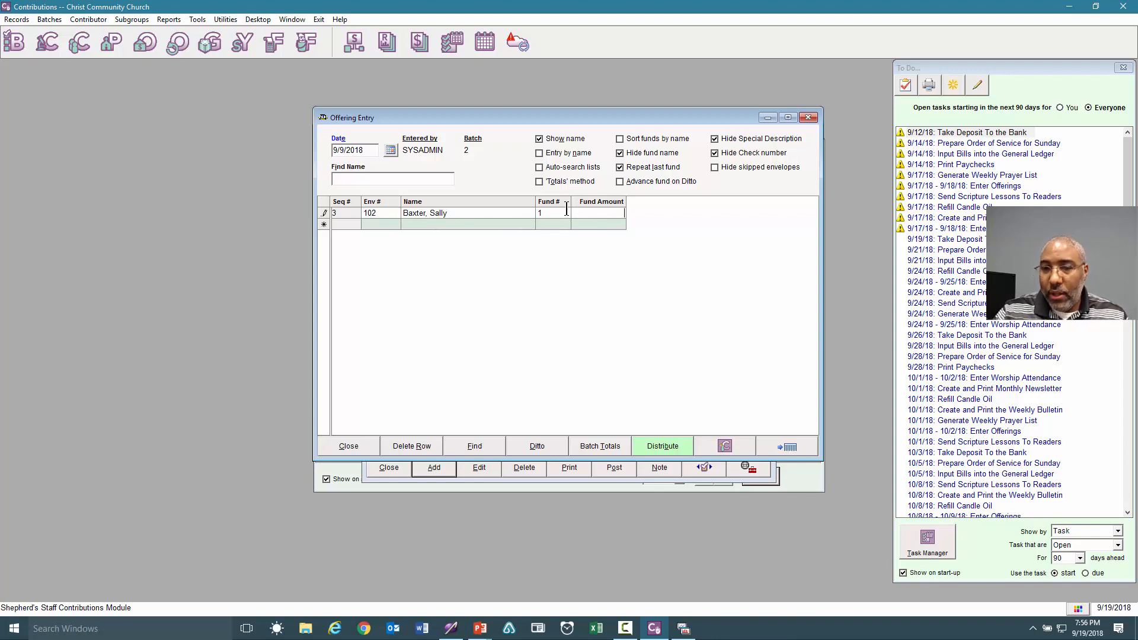
text(100.00)
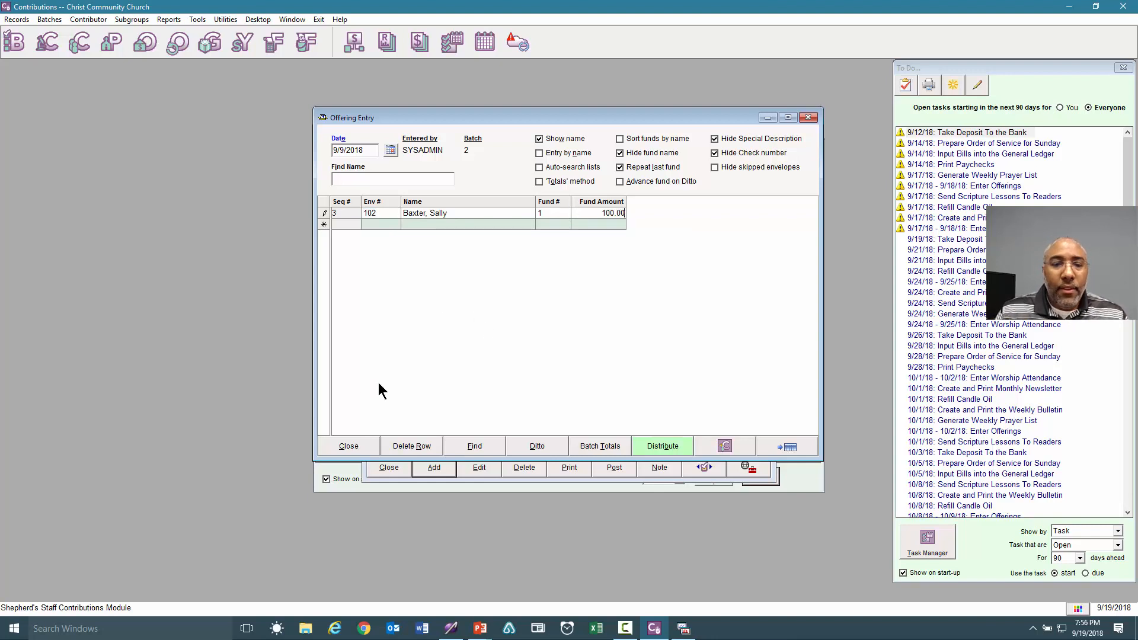
key(Return)
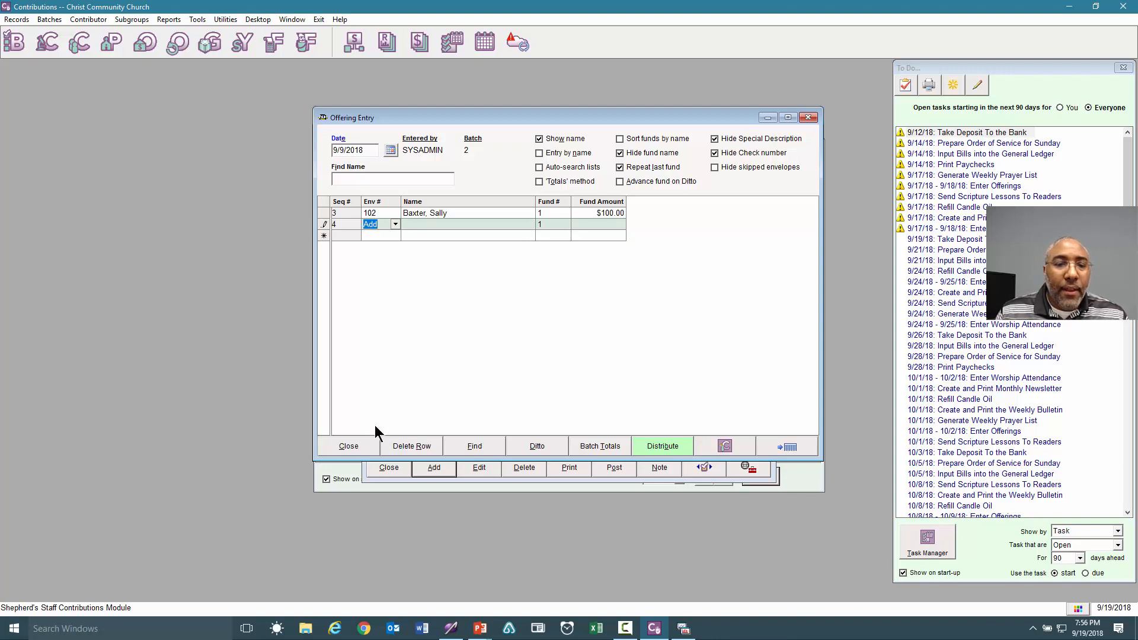
Close Offering Entry and select batch 2 in the Offering Batches list.
click(349, 448)
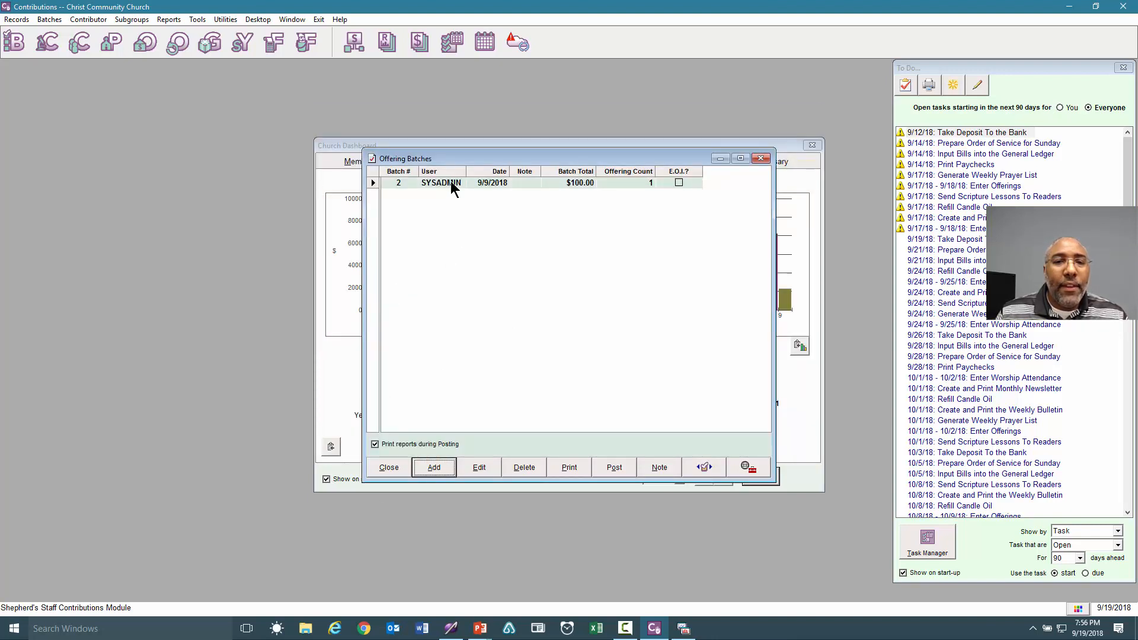
click(450, 184)
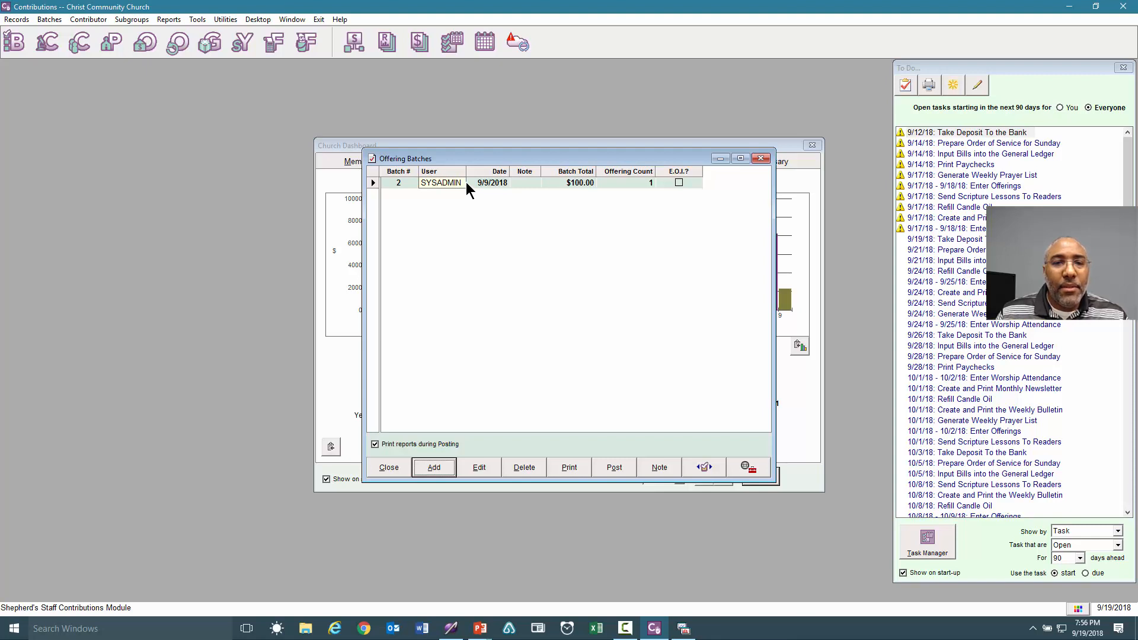
click(448, 185)
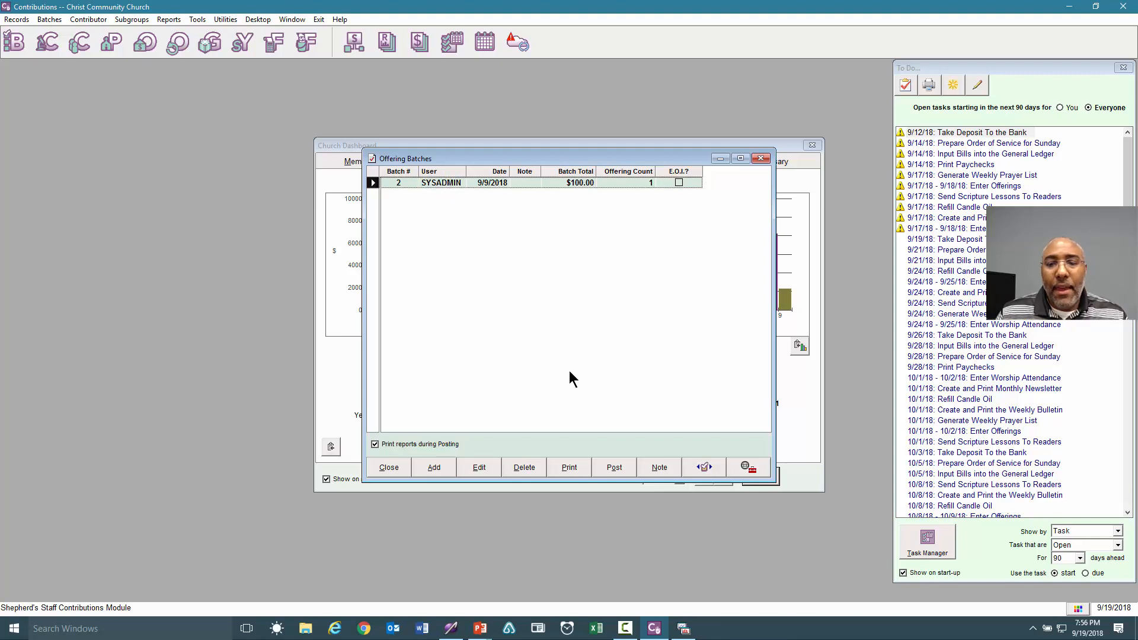
Post batch 2 for 9/9/2018 with Contemporary Worship as the attendance event.
click(616, 471)
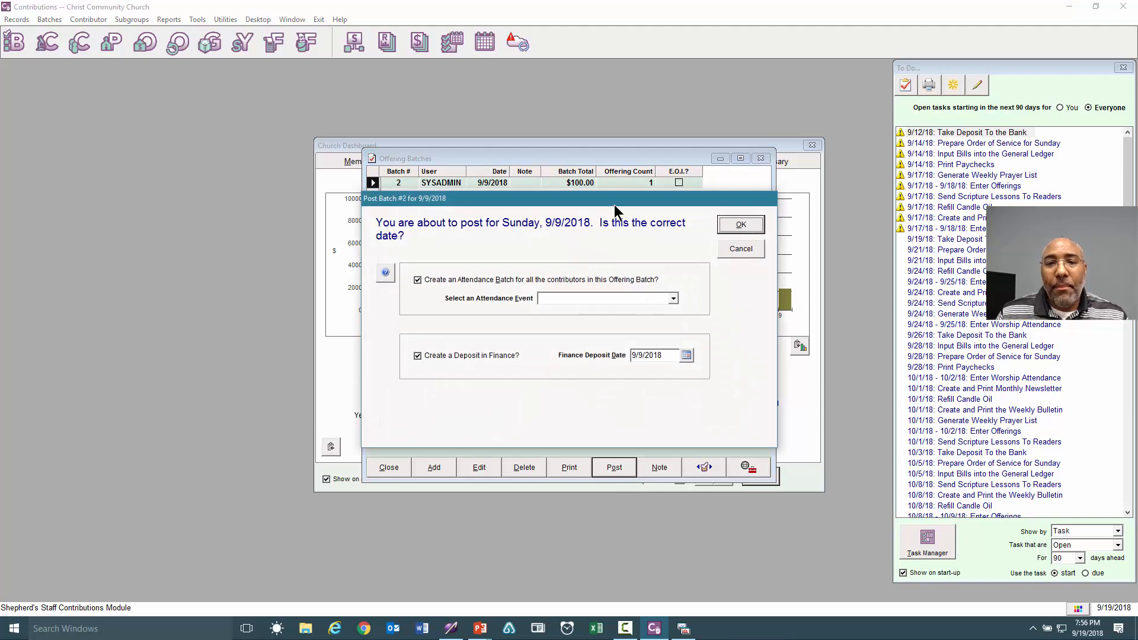
drag(615, 207, 606, 160)
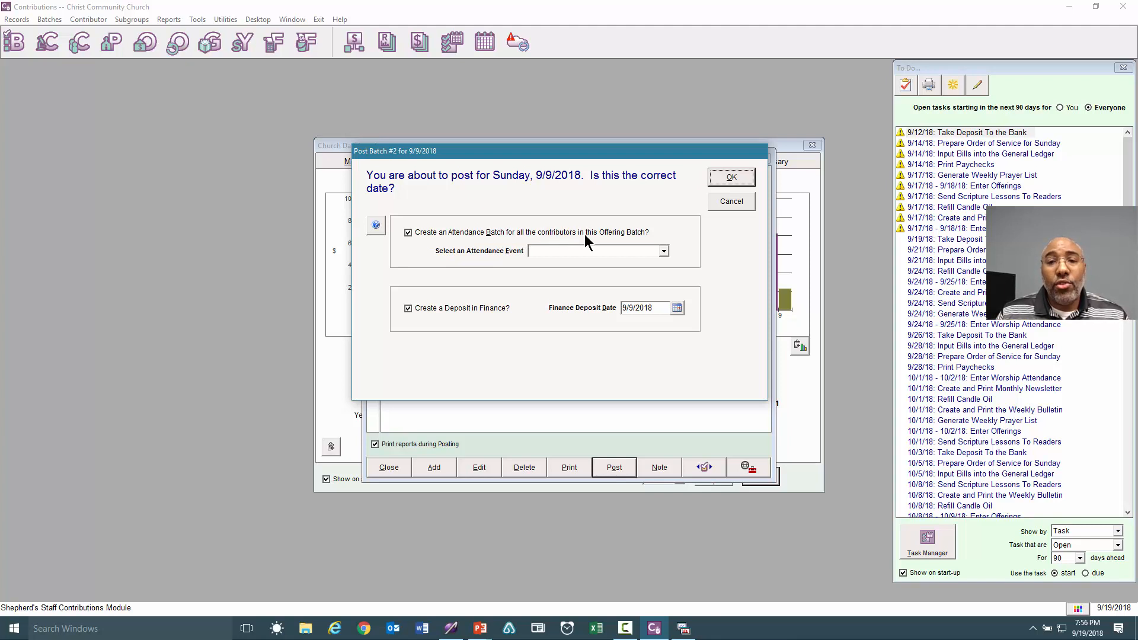
click(664, 254)
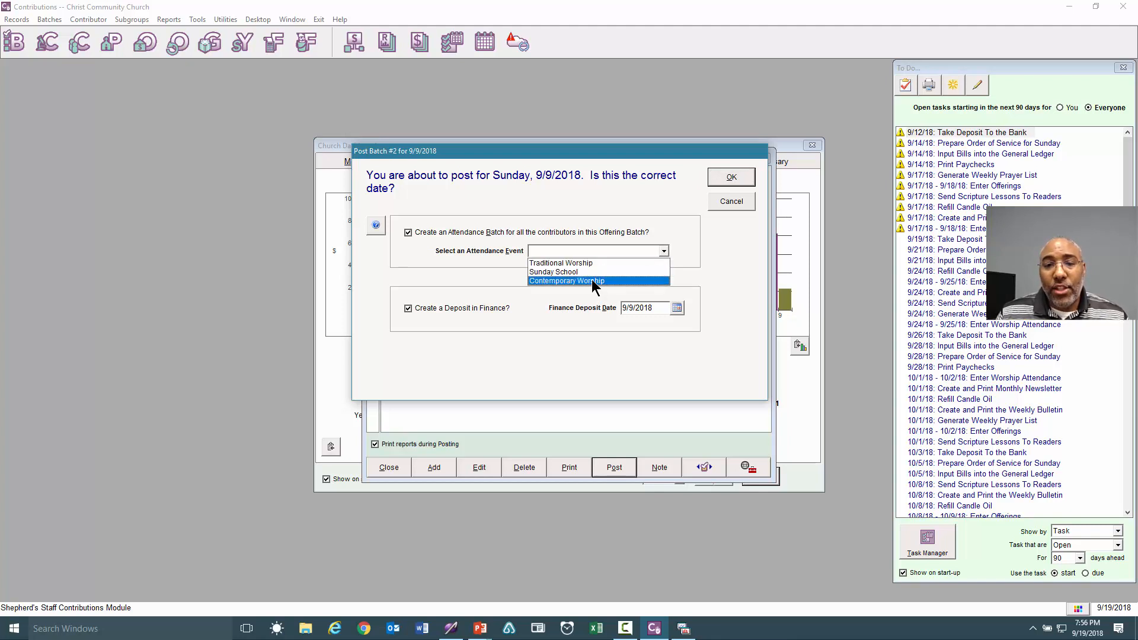
click(591, 279)
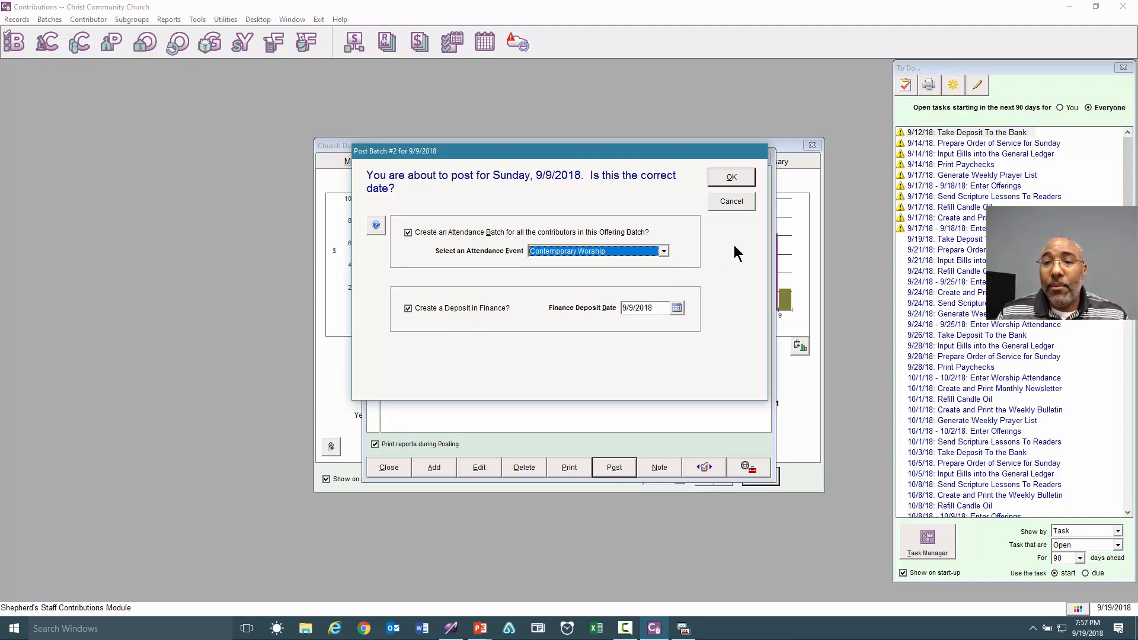
click(730, 179)
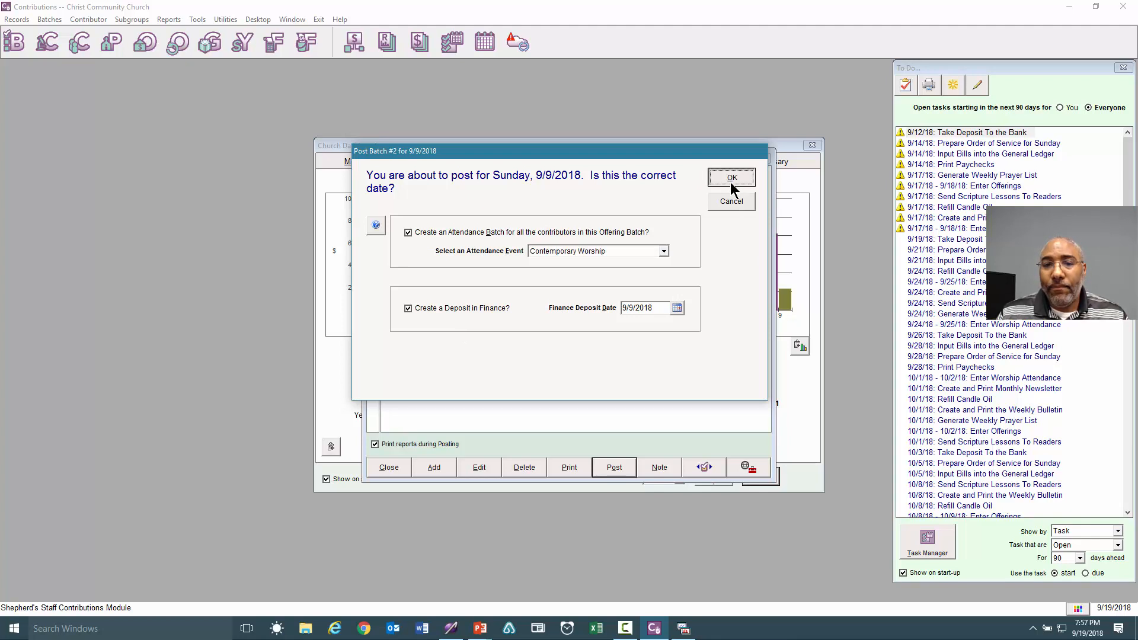
click(619, 357)
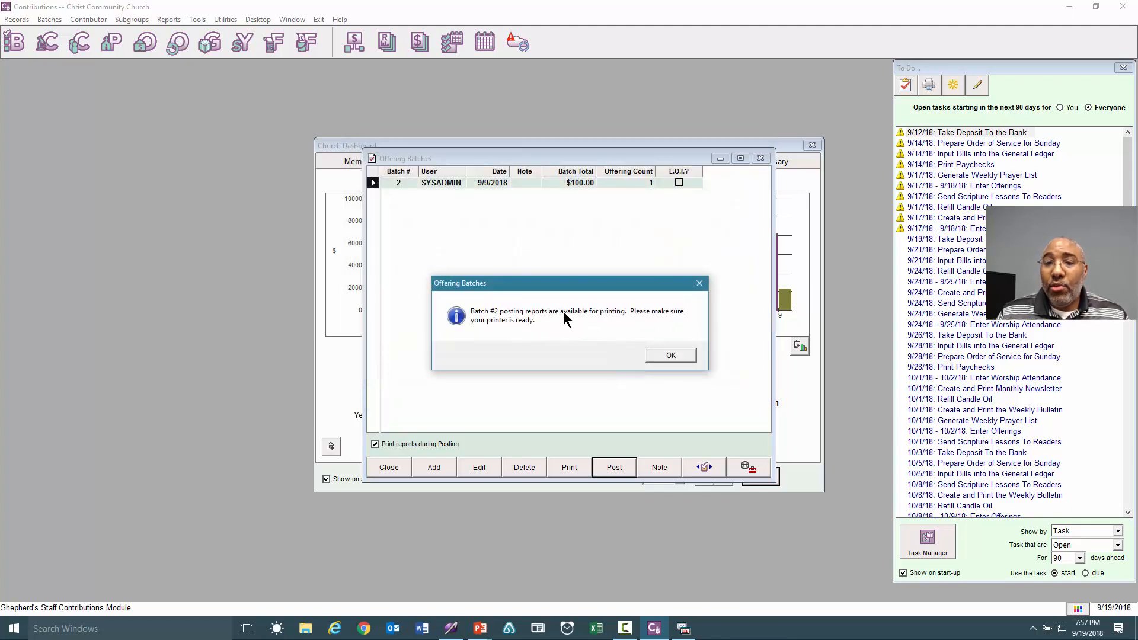
Acknowledge the posting reports and success message, then close Offering Batches.
click(665, 357)
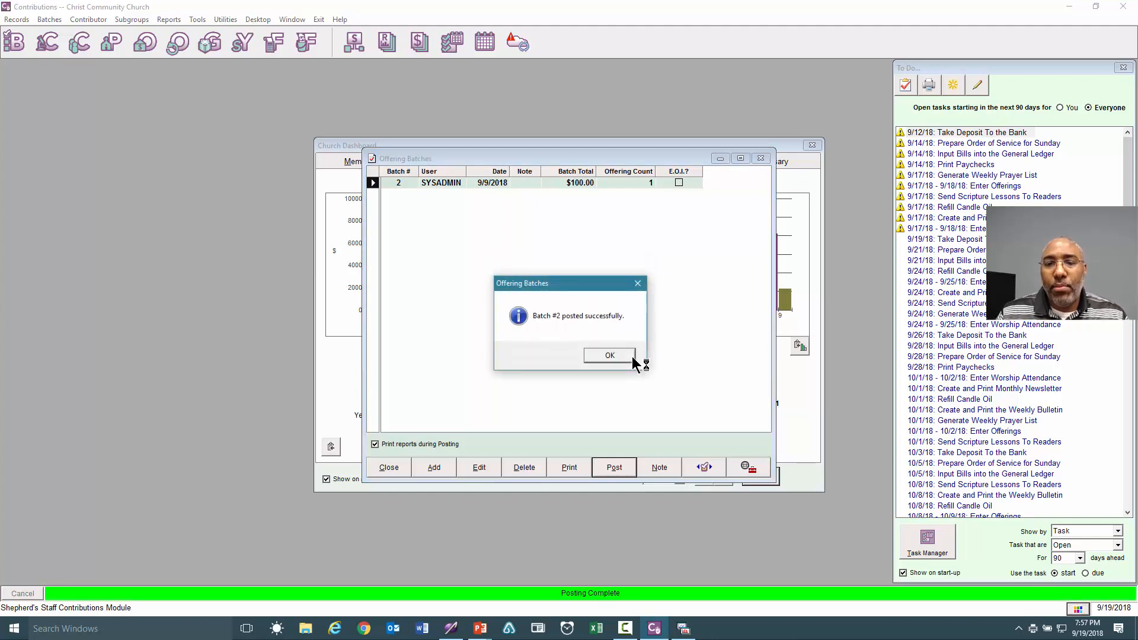
click(629, 356)
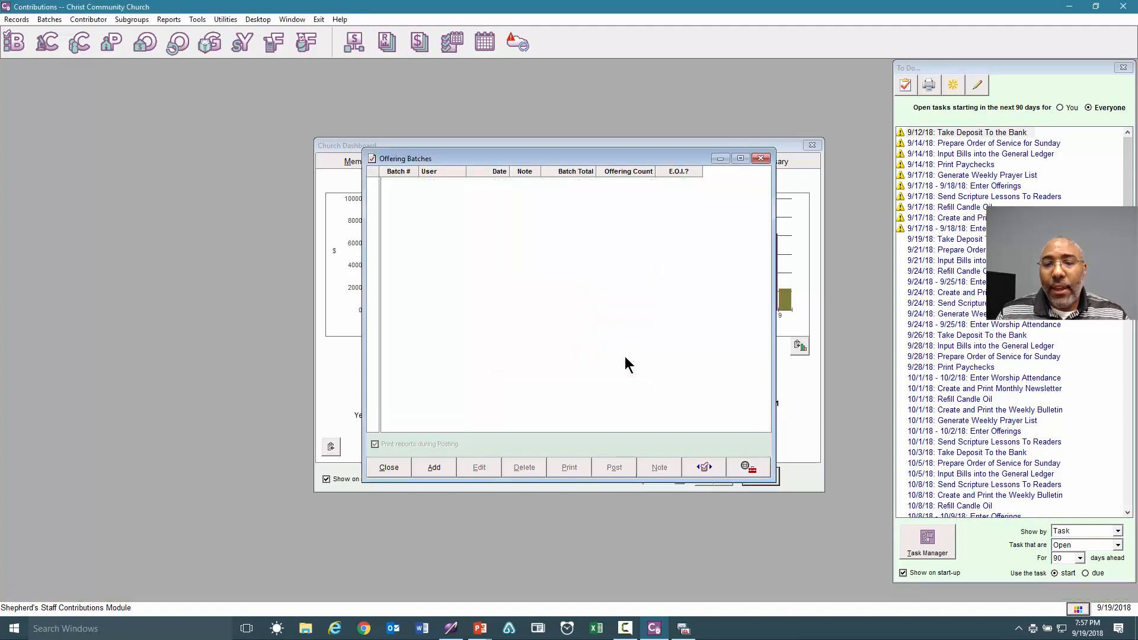
click(398, 471)
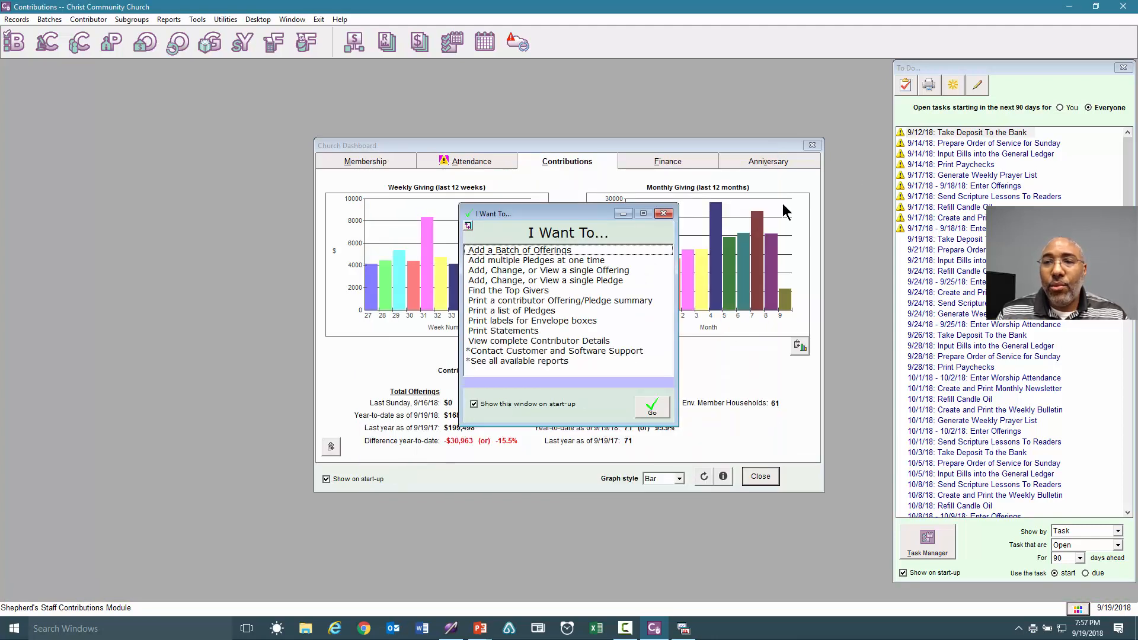
Reopen Attendance and review the 9/9/2018 Contemporary Worship batch, saving and closing it.
click(1123, 7)
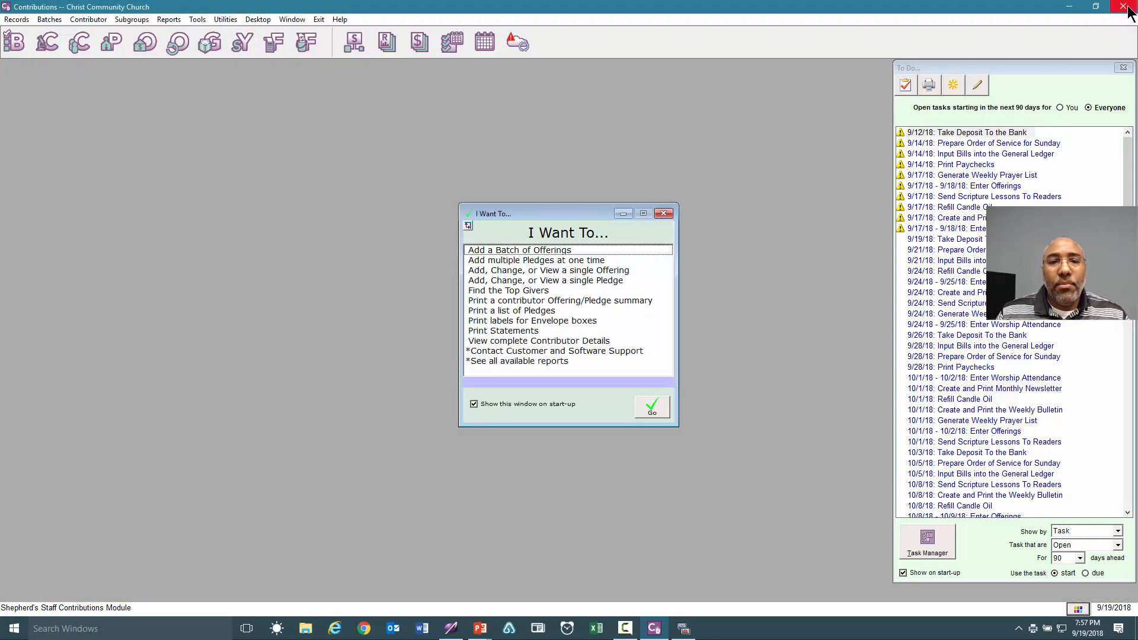
click(229, 57)
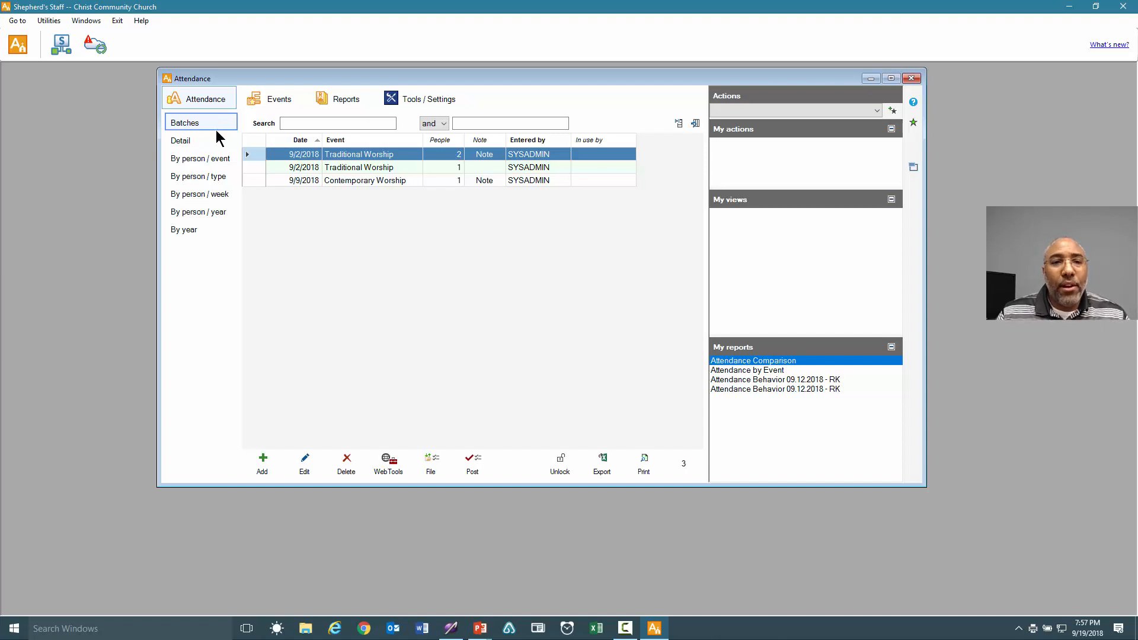
click(318, 180)
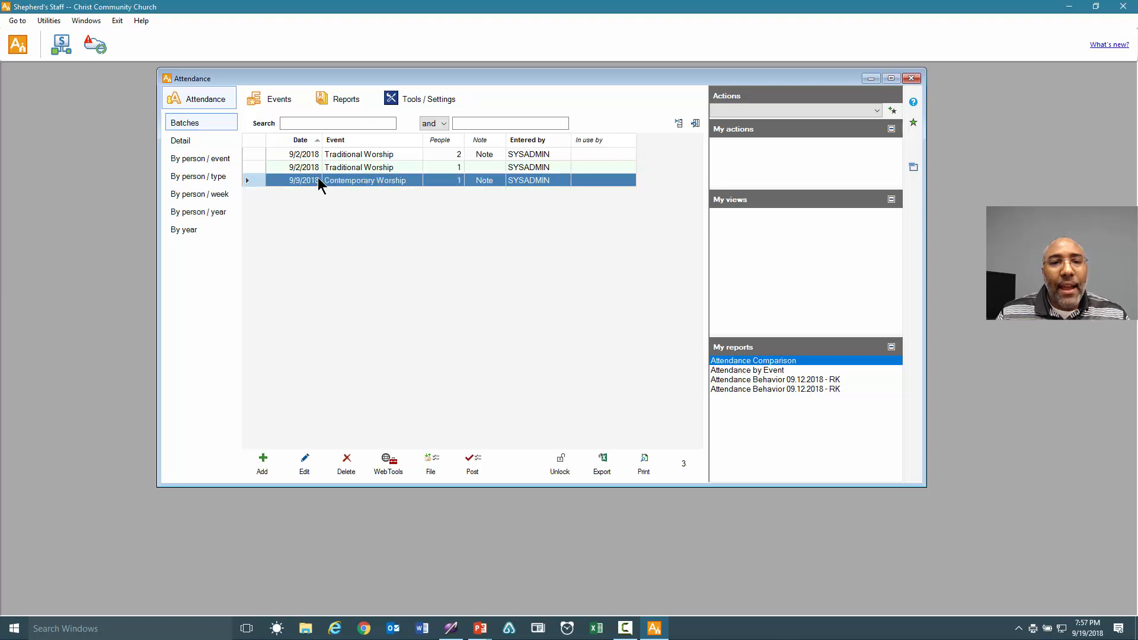
double_click(369, 180)
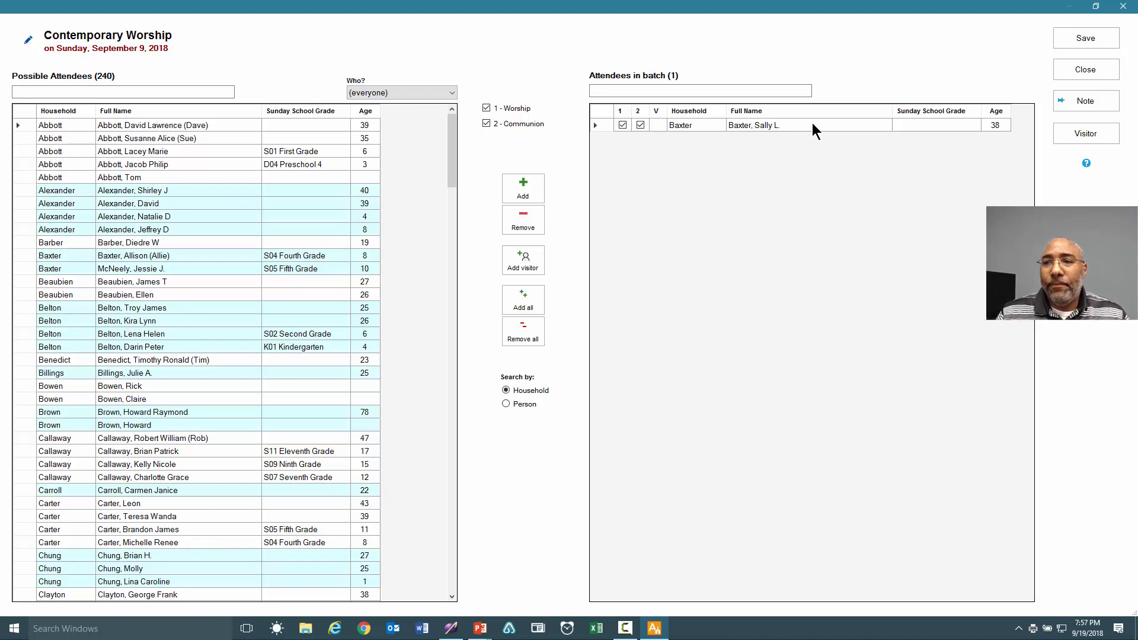
click(1075, 37)
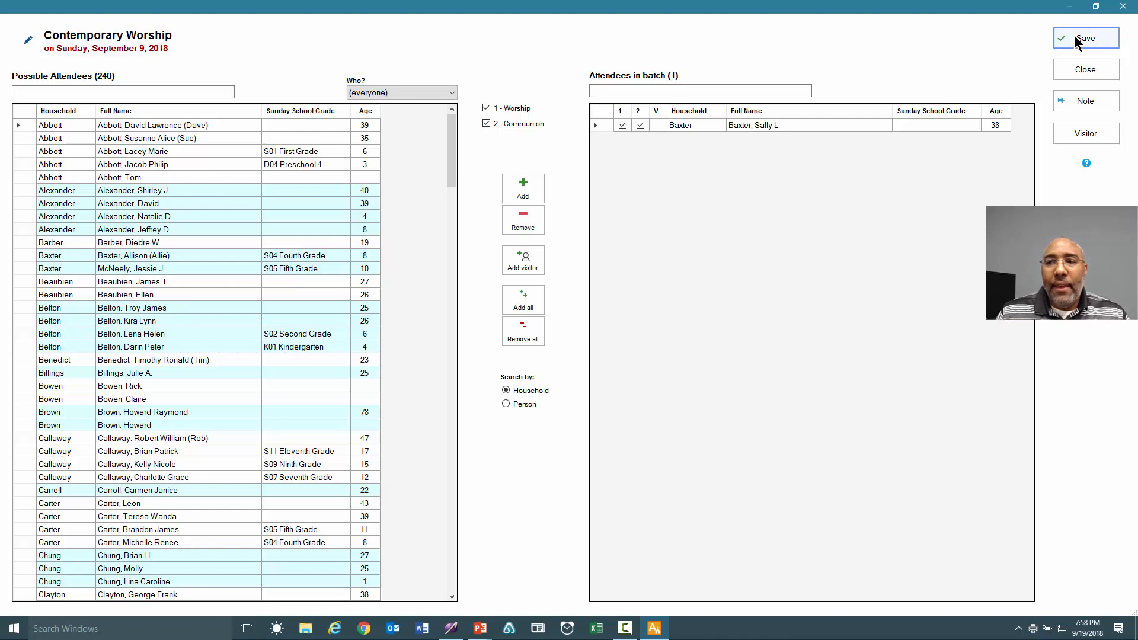
click(1079, 71)
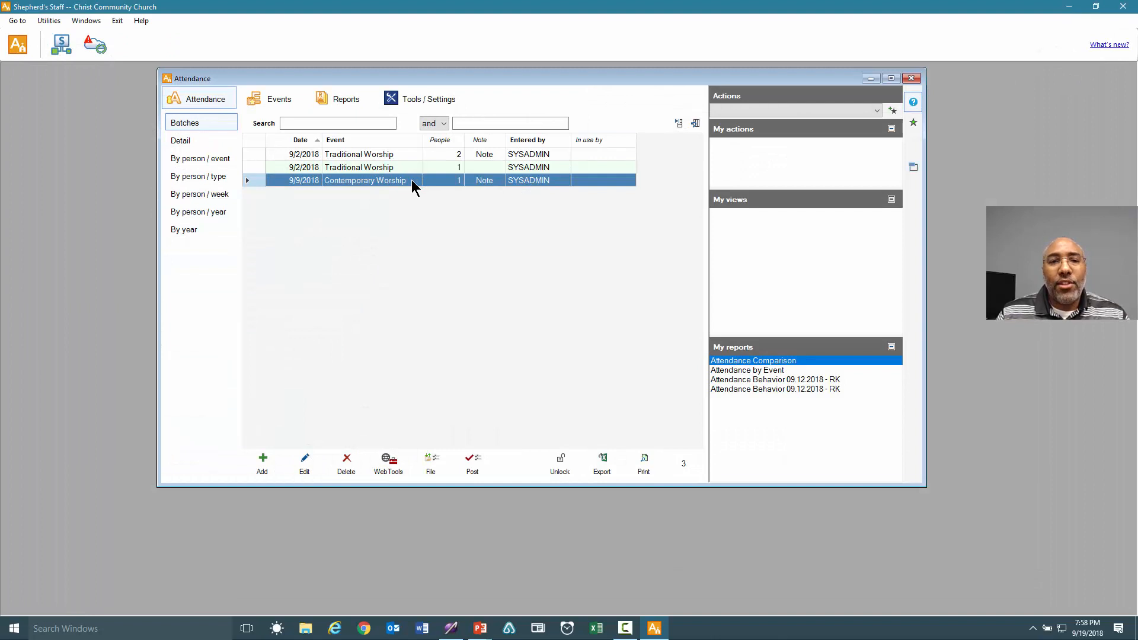
right_click(411, 180)
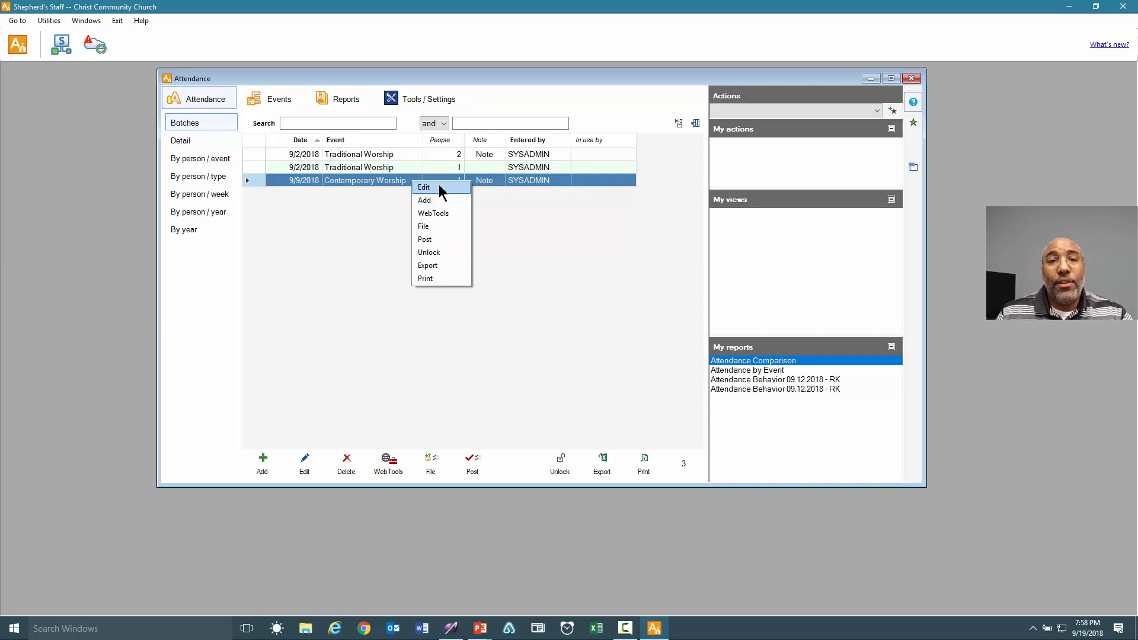
click(518, 257)
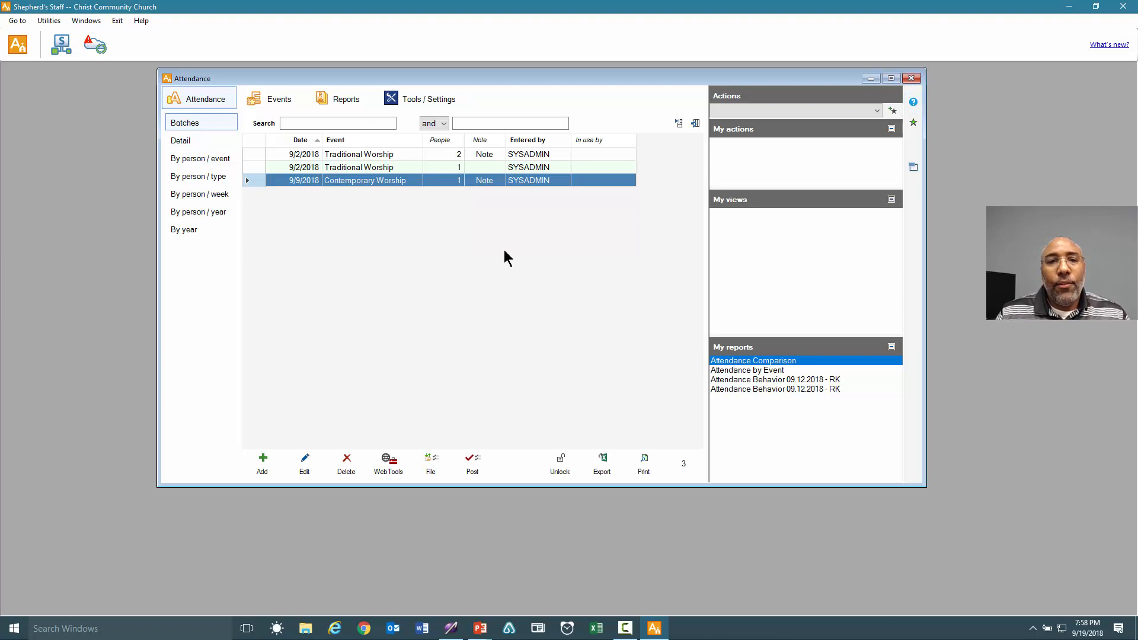
In Tools / Settings, rename attendance type Other 1 to 'Youth Group' and confirm.
click(416, 98)
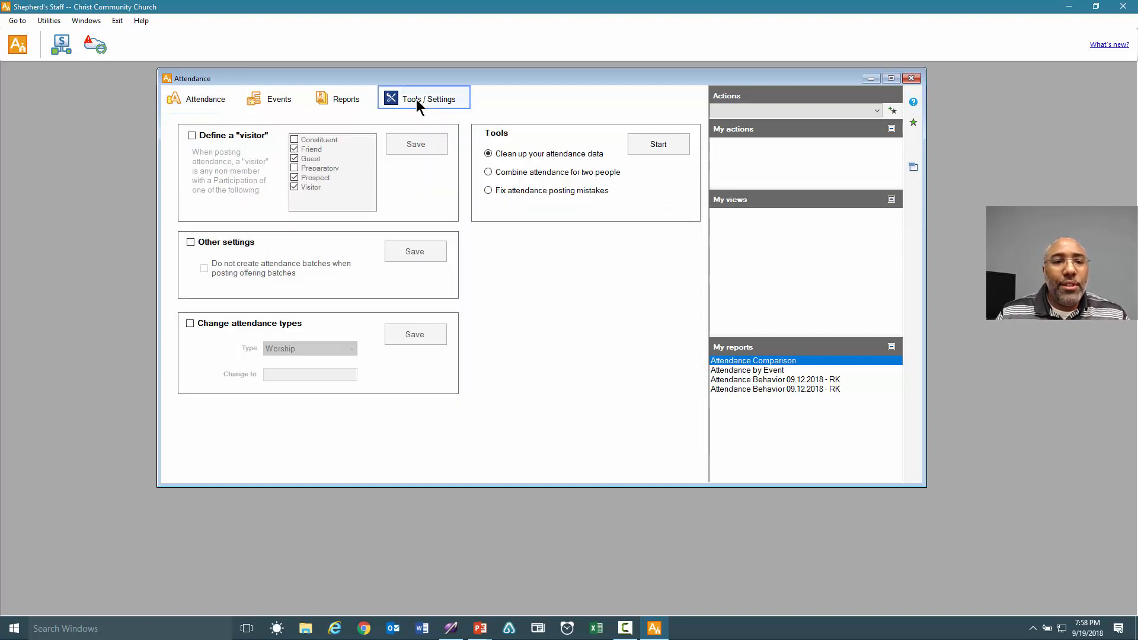
click(225, 324)
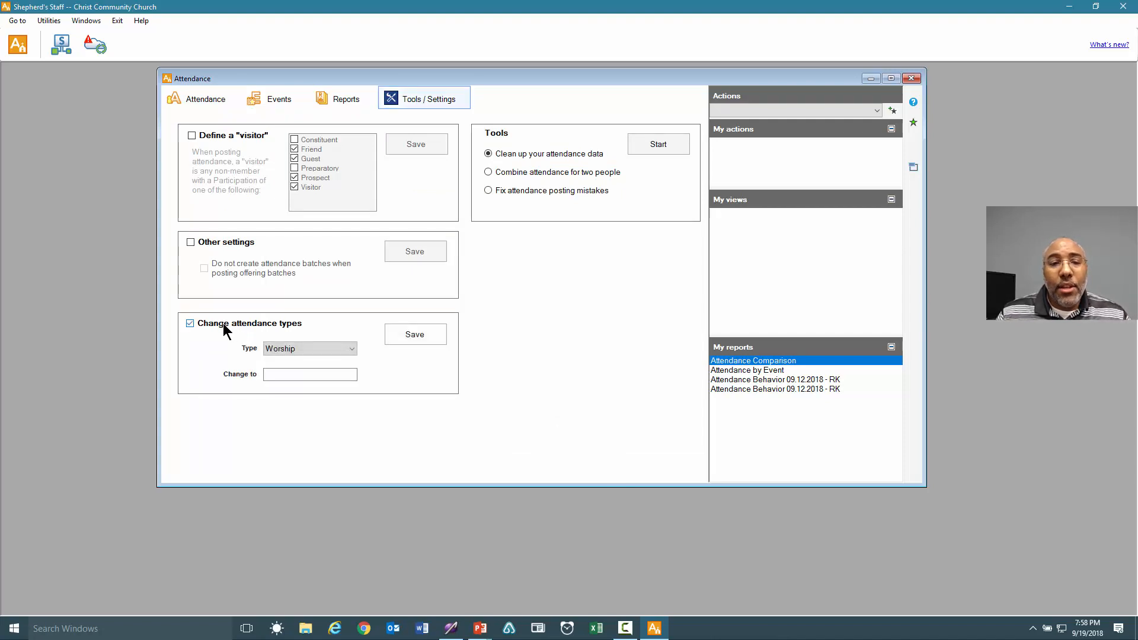
click(292, 349)
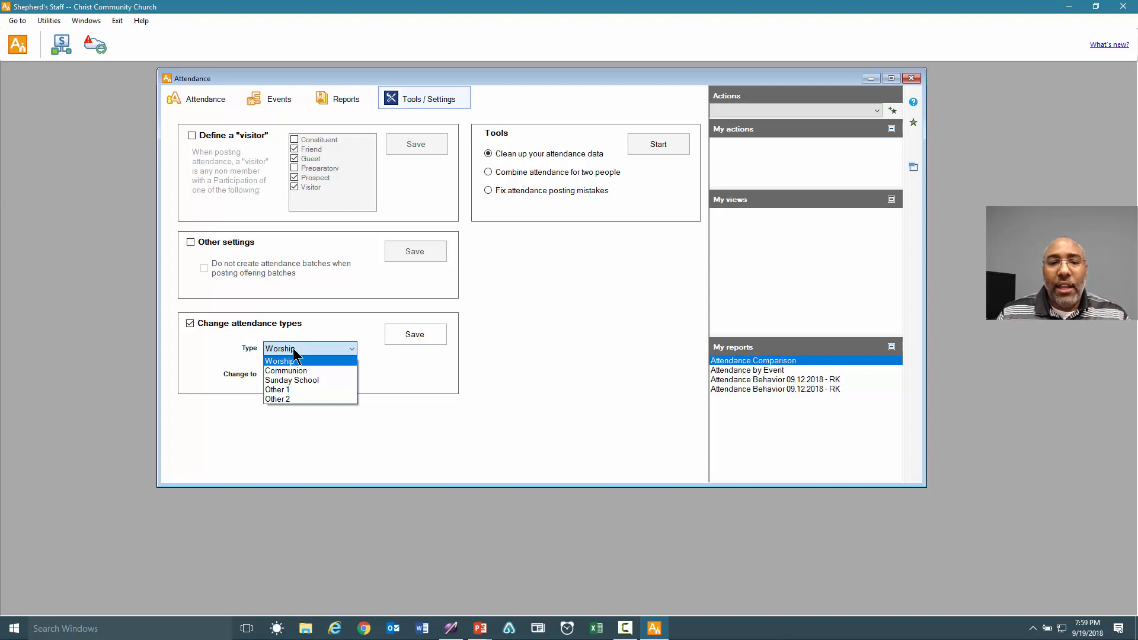
click(278, 390)
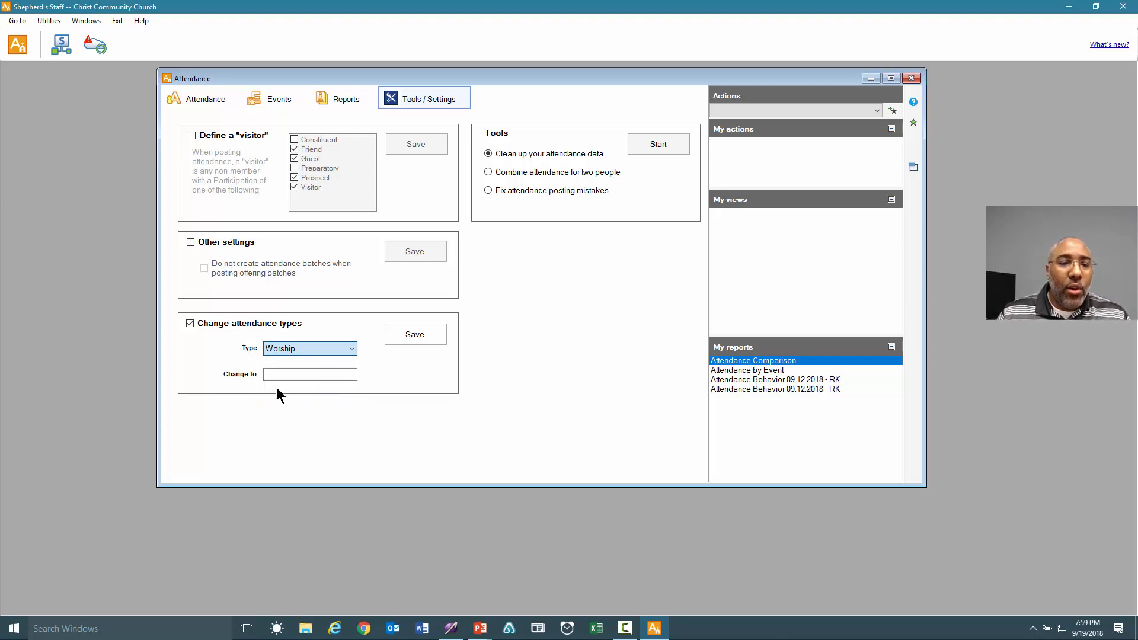
click(290, 375)
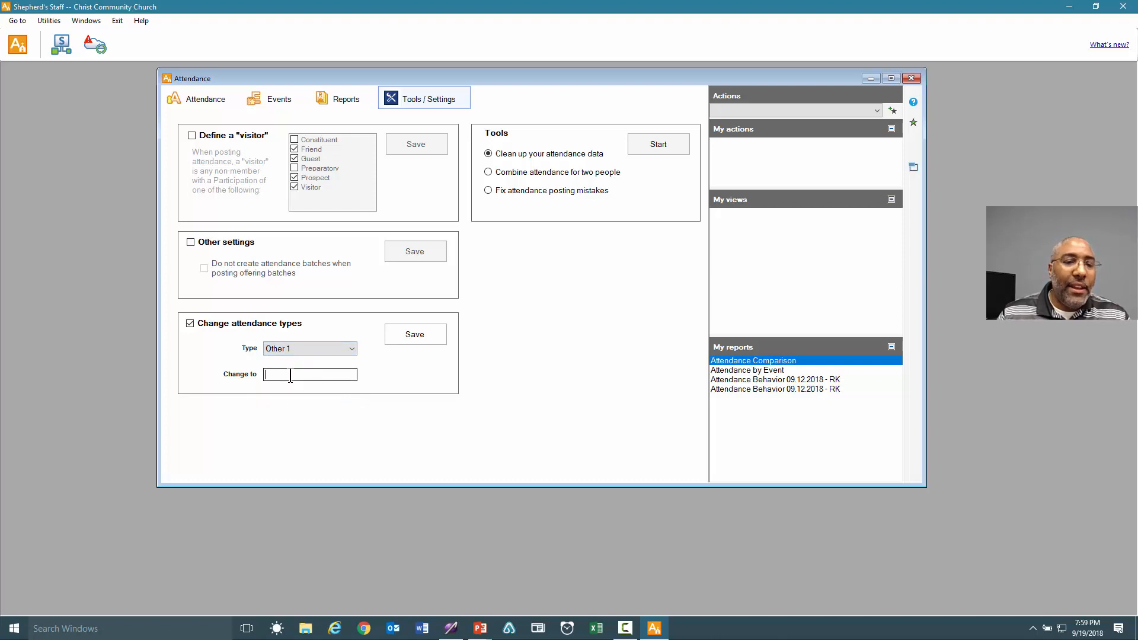
text(Youth)
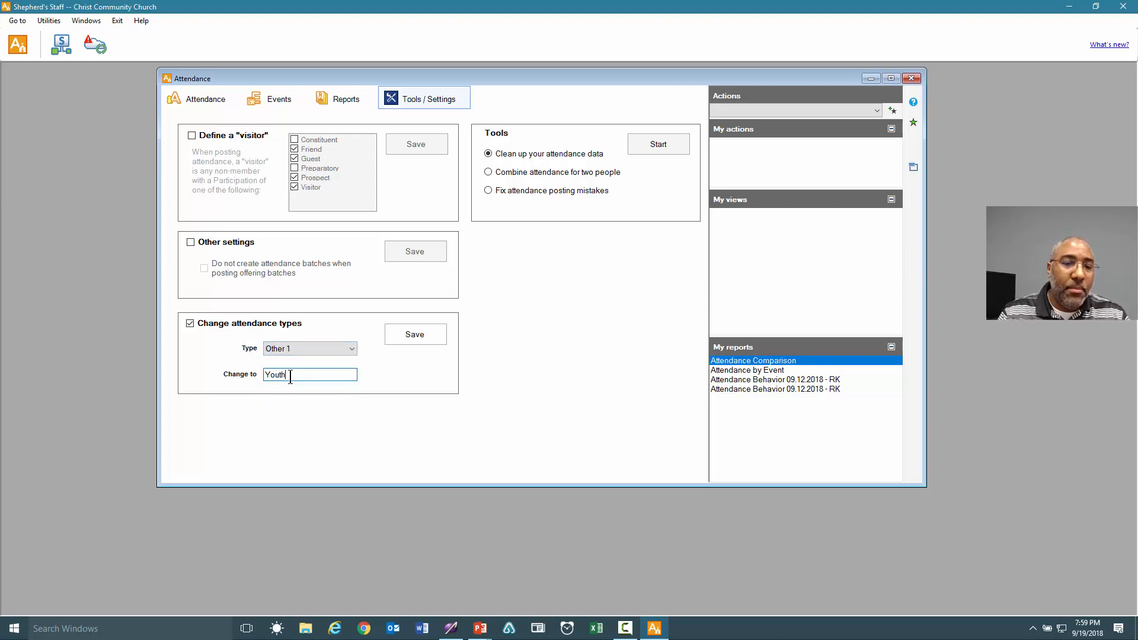
text( Grou)
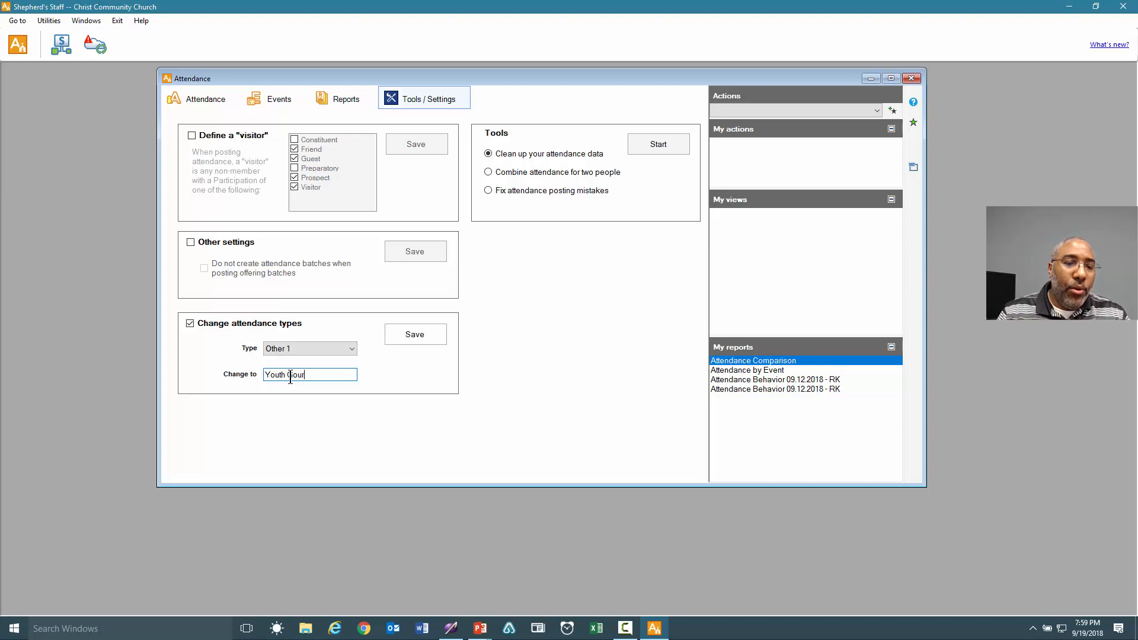
key(BackSpace)
key(BackSpace)
key(BackSpace)
text(roup)
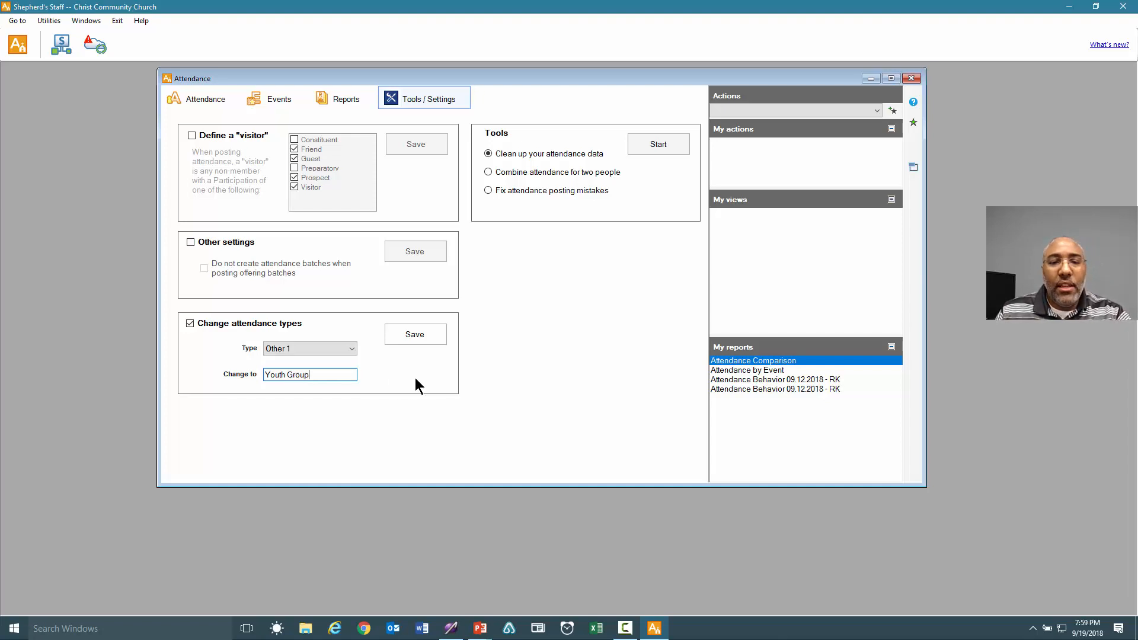
click(437, 336)
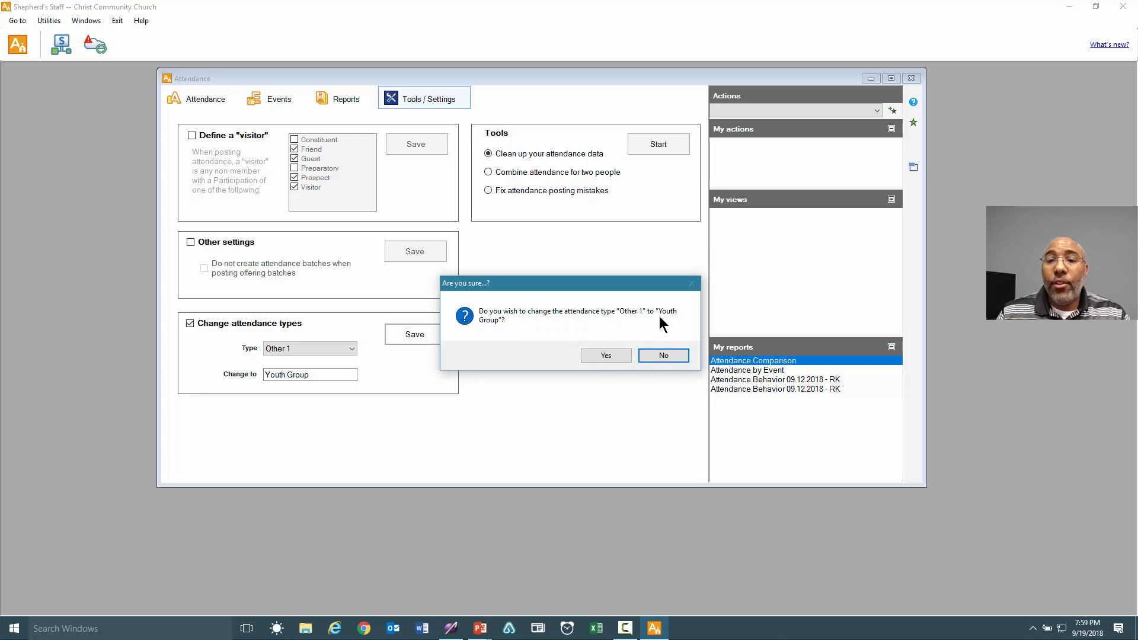
click(612, 356)
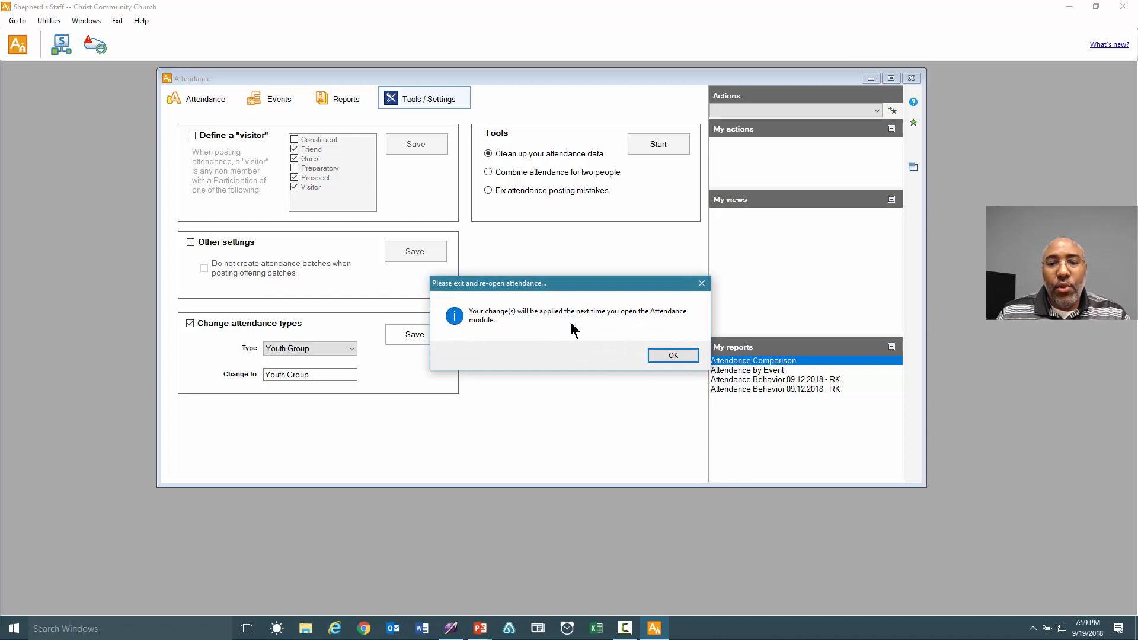
click(672, 356)
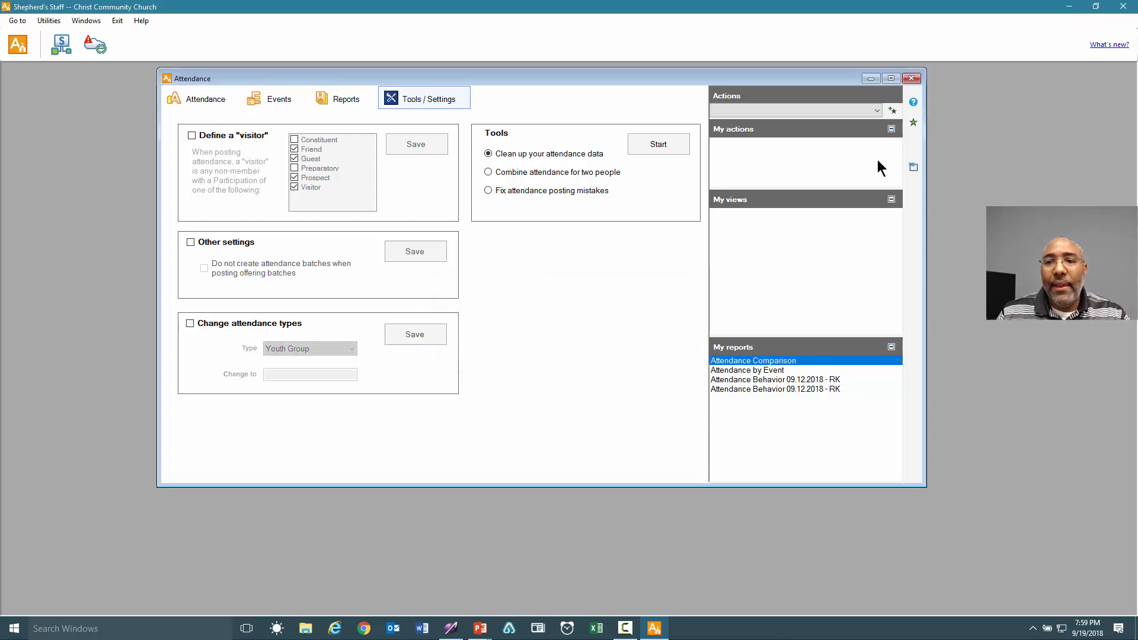
Close the Attendance module and relaunch it.
click(913, 78)
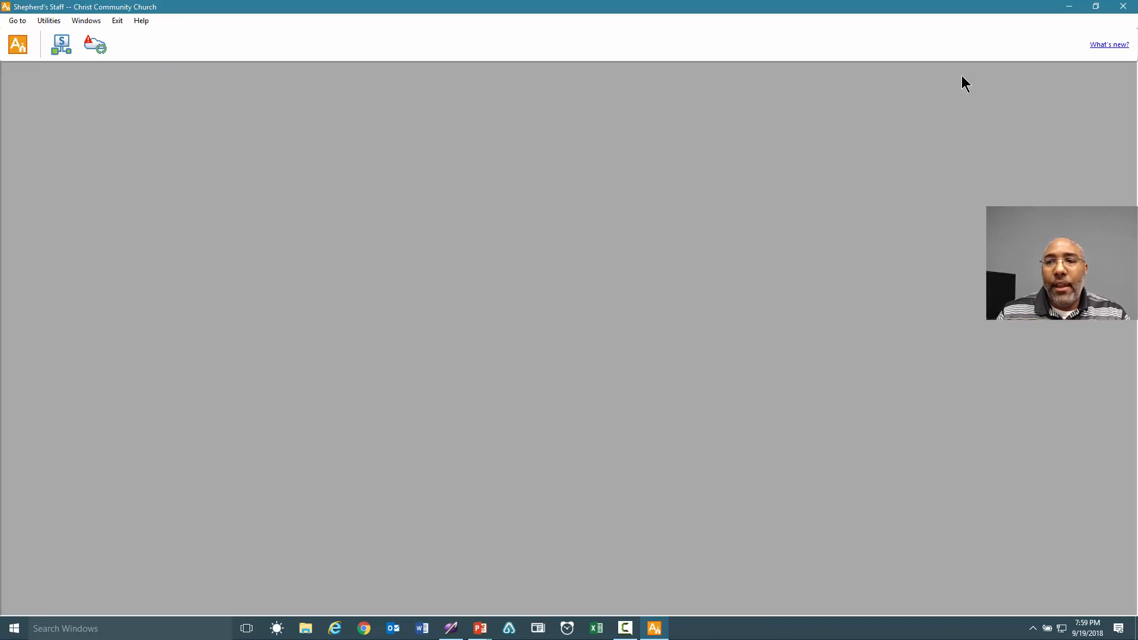
click(1133, 8)
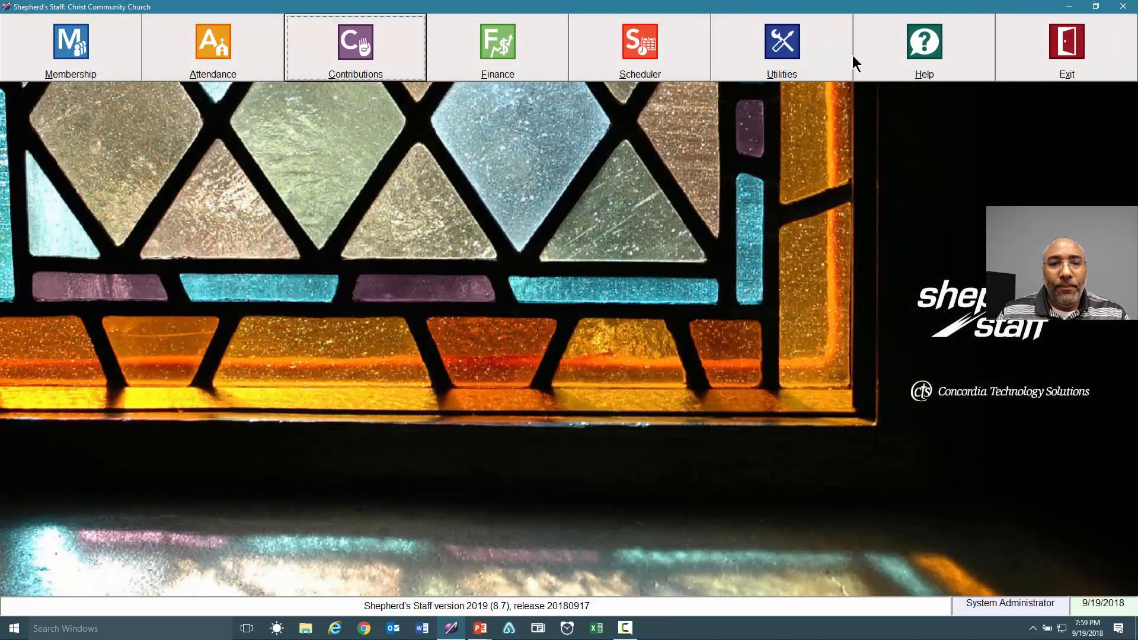
click(214, 55)
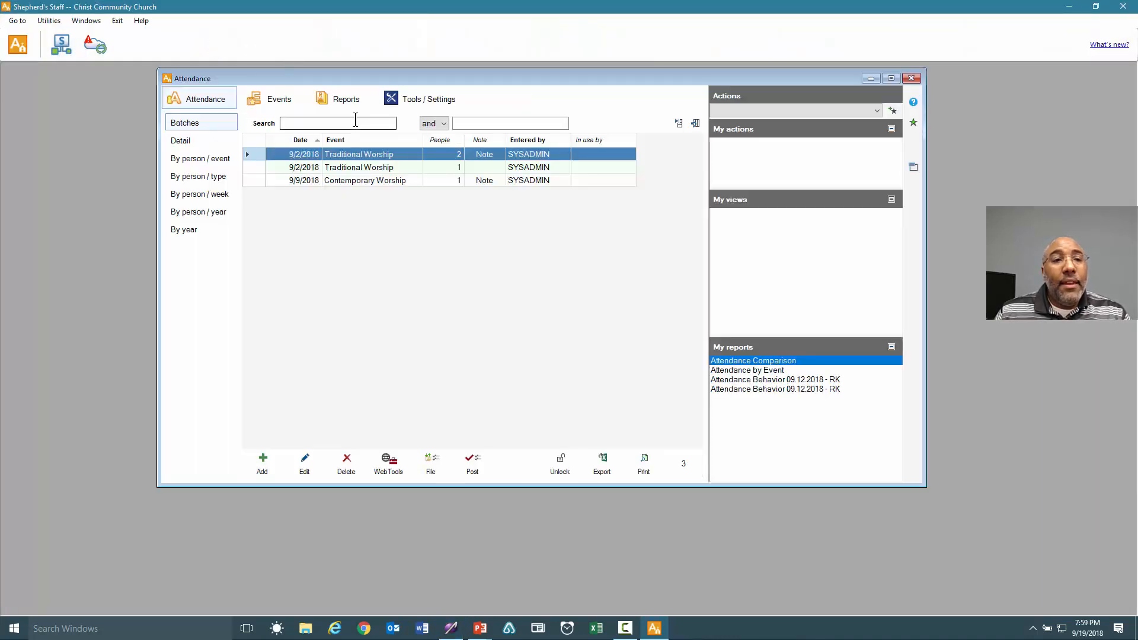
Try a new event marked as Youth Group type, then discard it unsaved.
click(272, 99)
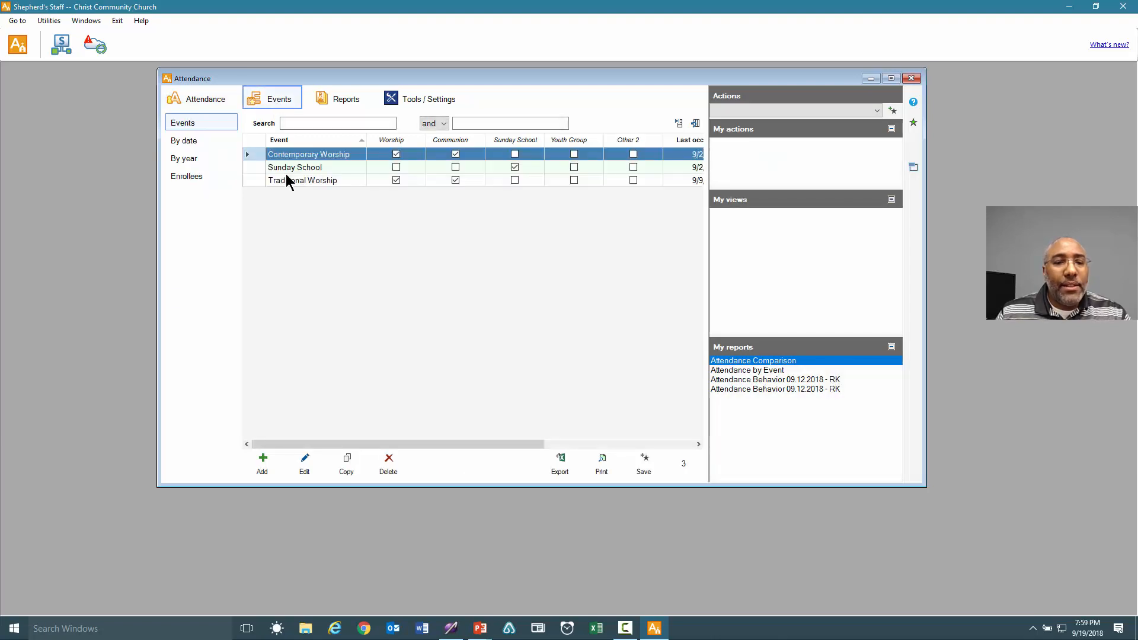
click(262, 469)
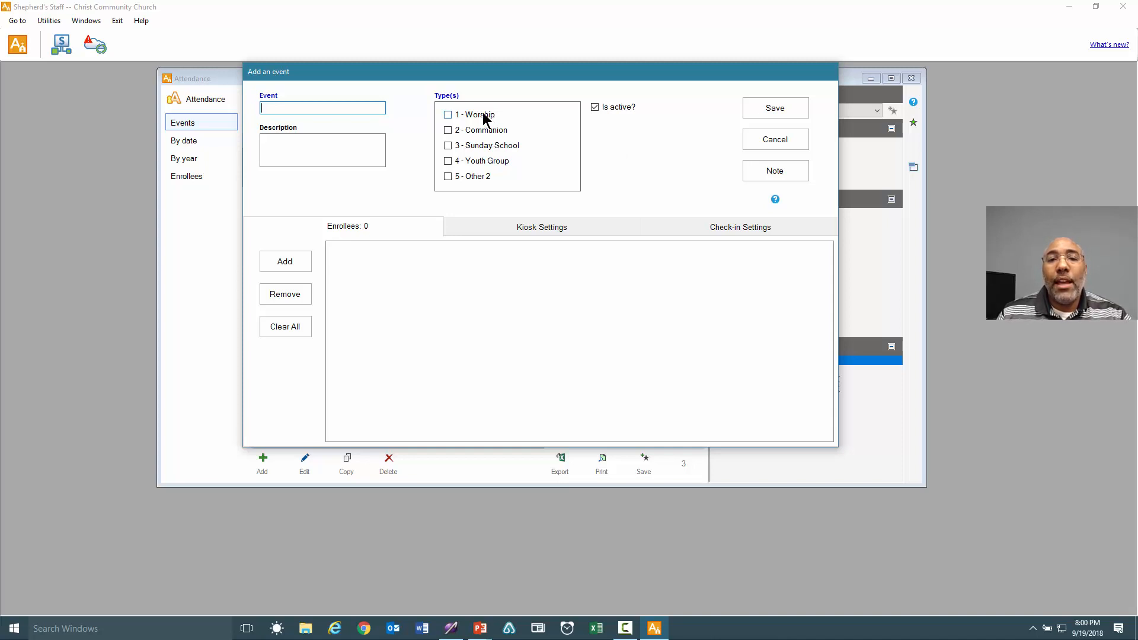
click(491, 144)
click(491, 144)
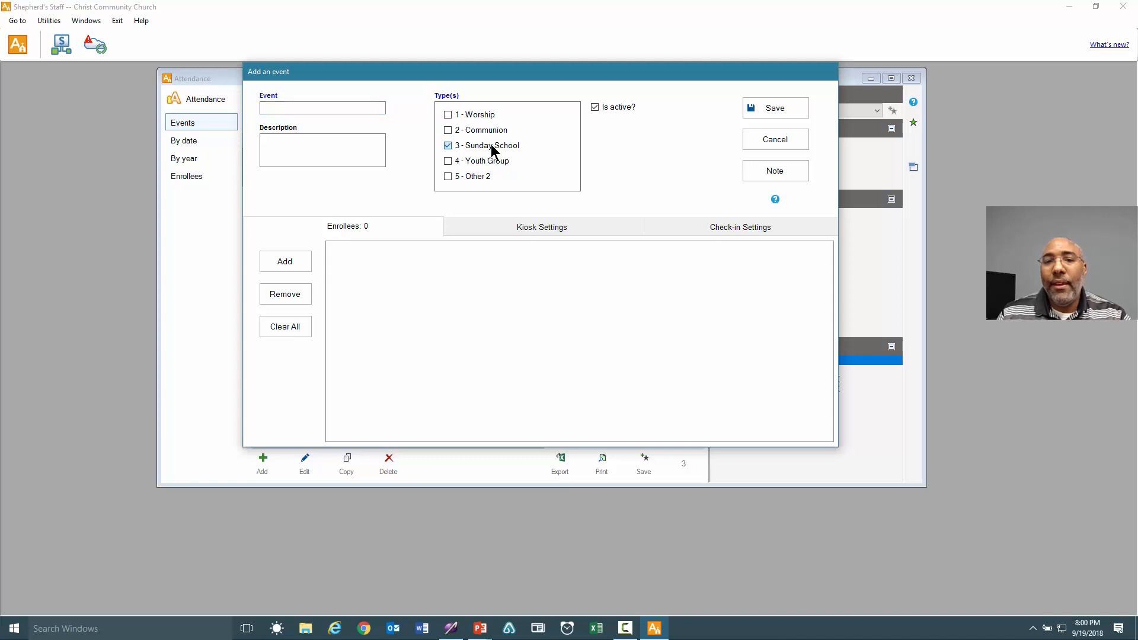
click(474, 161)
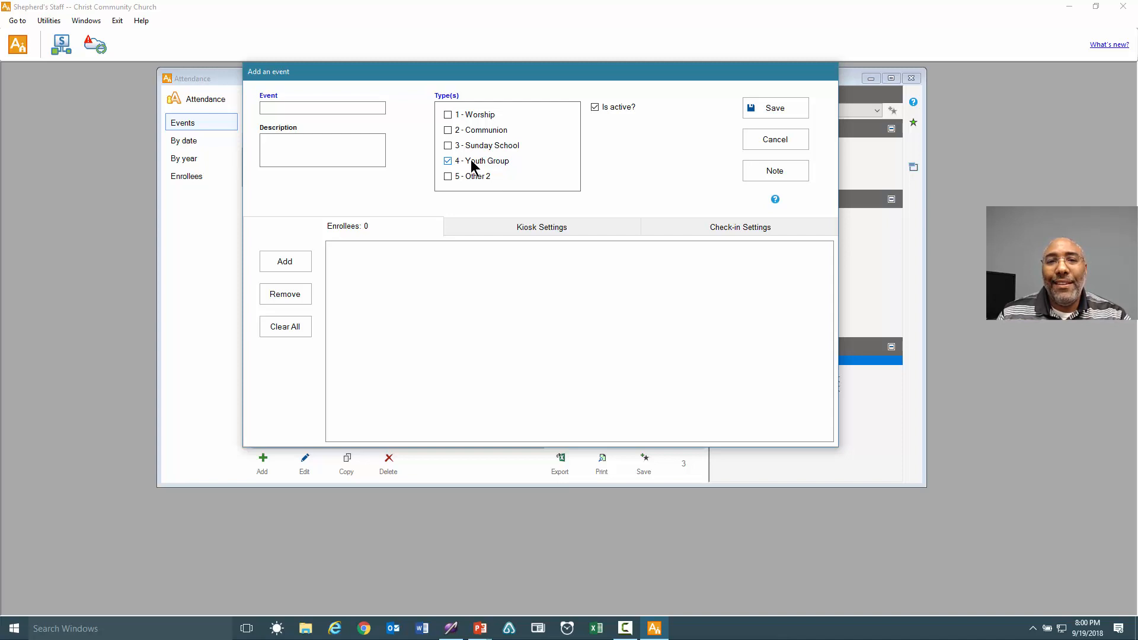
click(753, 141)
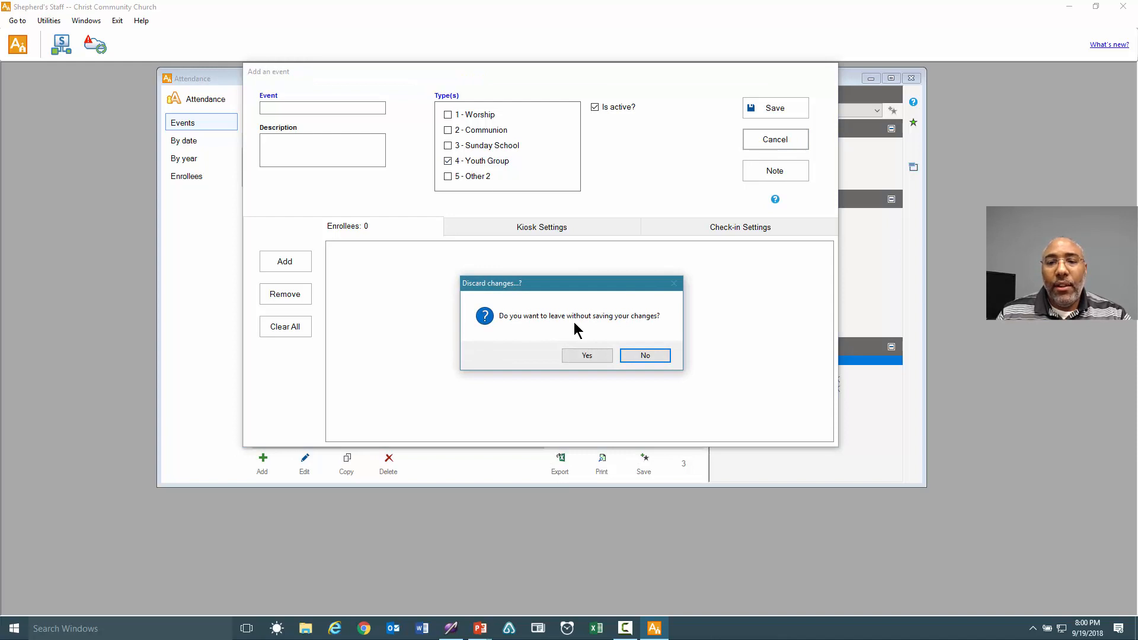
click(602, 355)
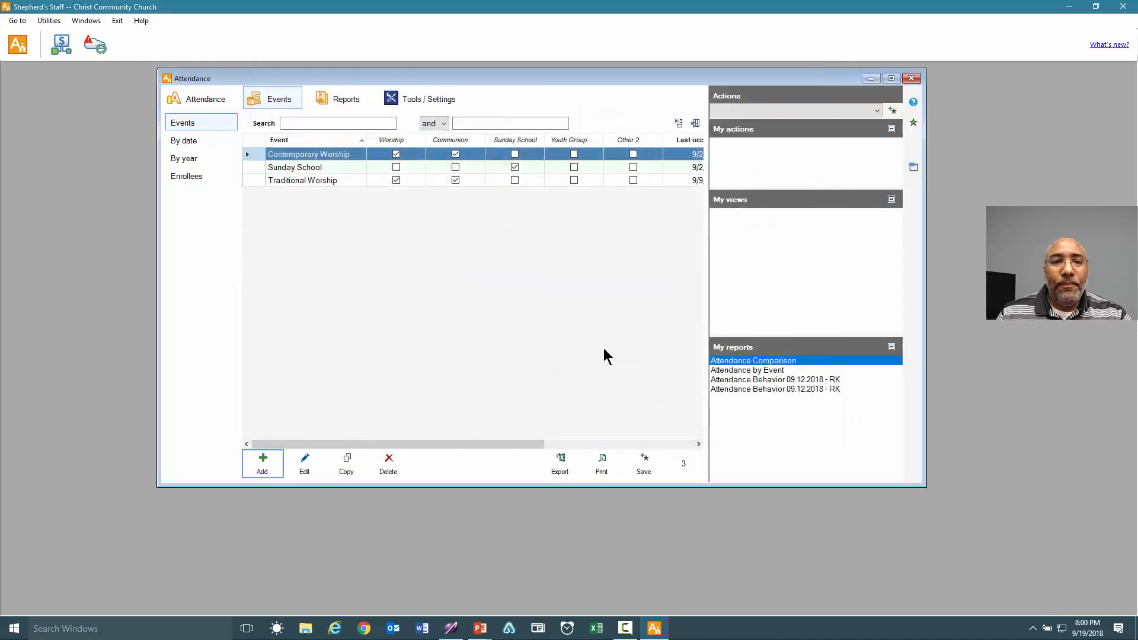
Start the Clean up your attendance data utility from Tools / Settings.
click(429, 107)
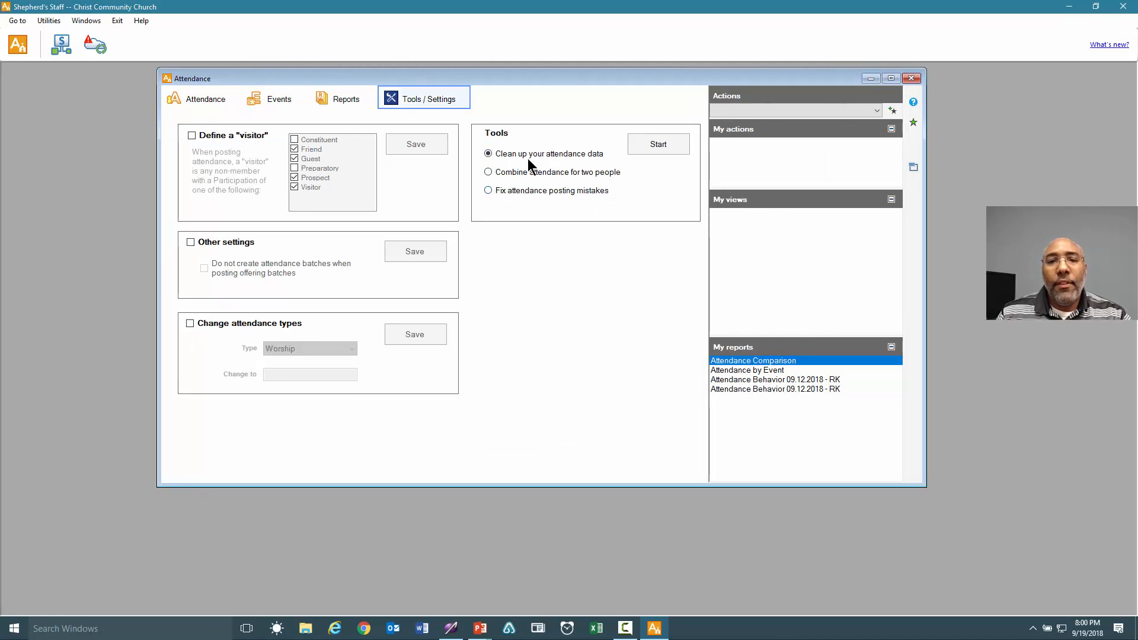
click(643, 147)
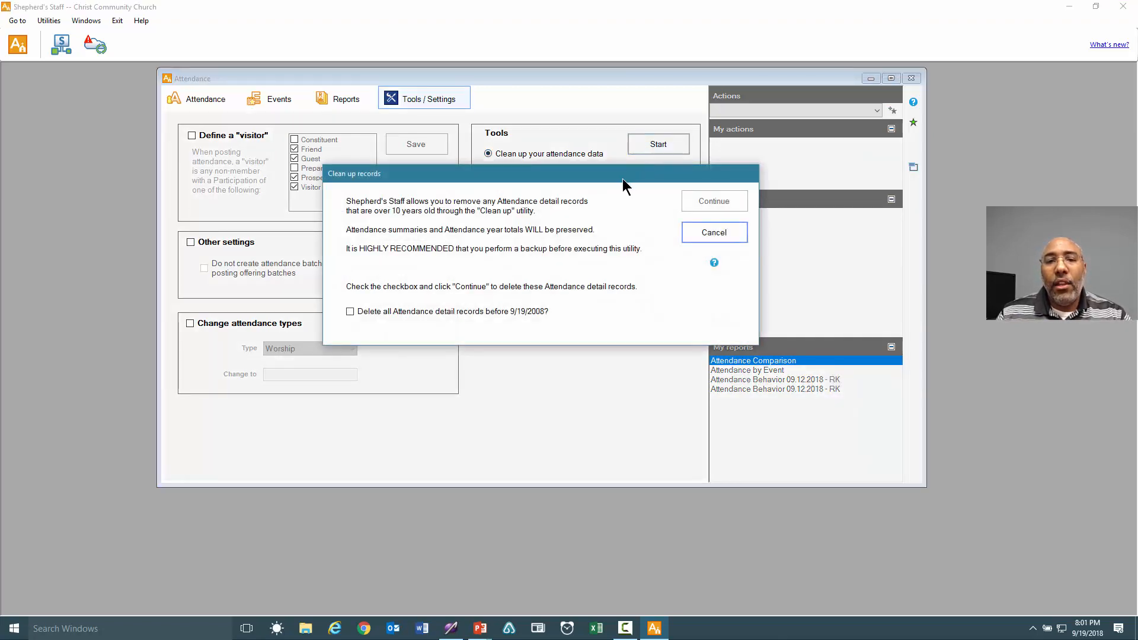
drag(623, 179, 625, 149)
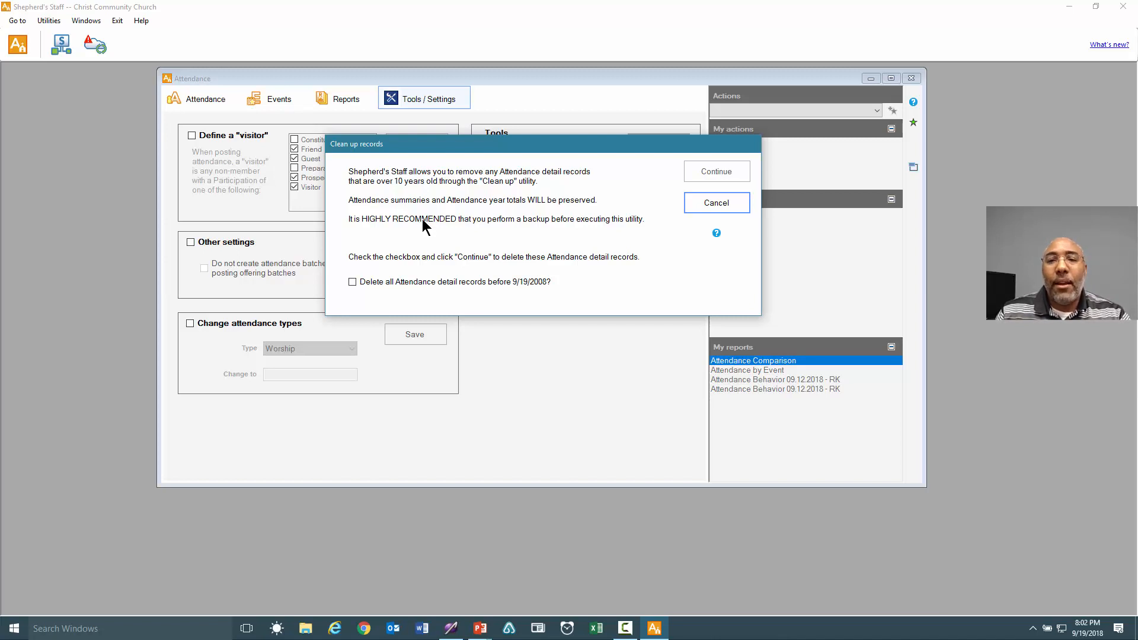
Cancel the clean-up and select Combine attendance for two people.
click(705, 204)
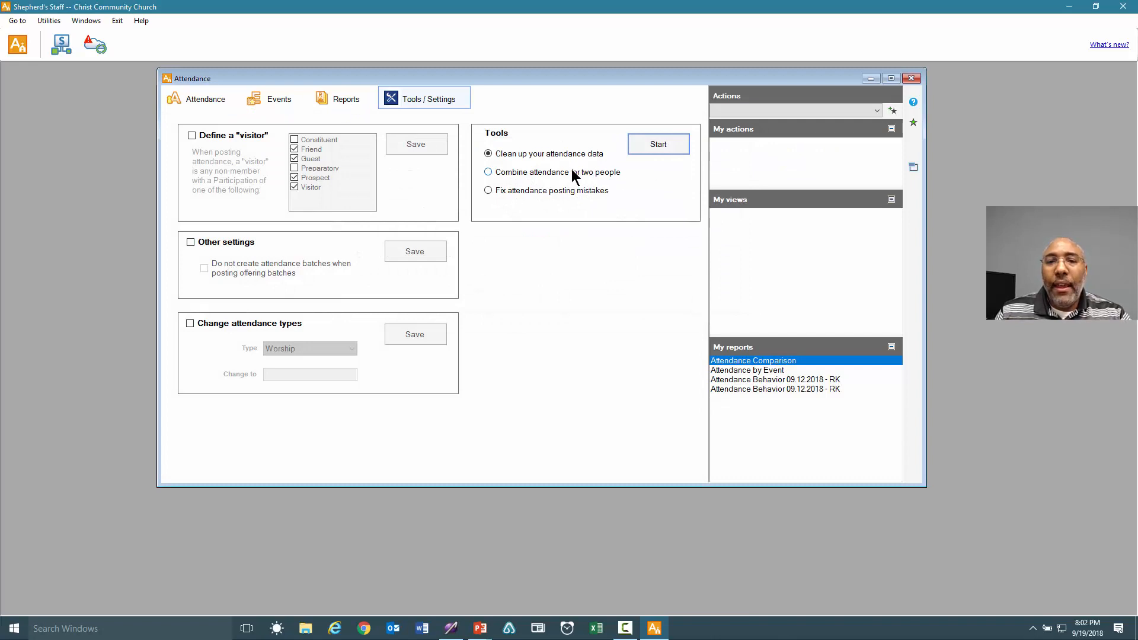
click(539, 174)
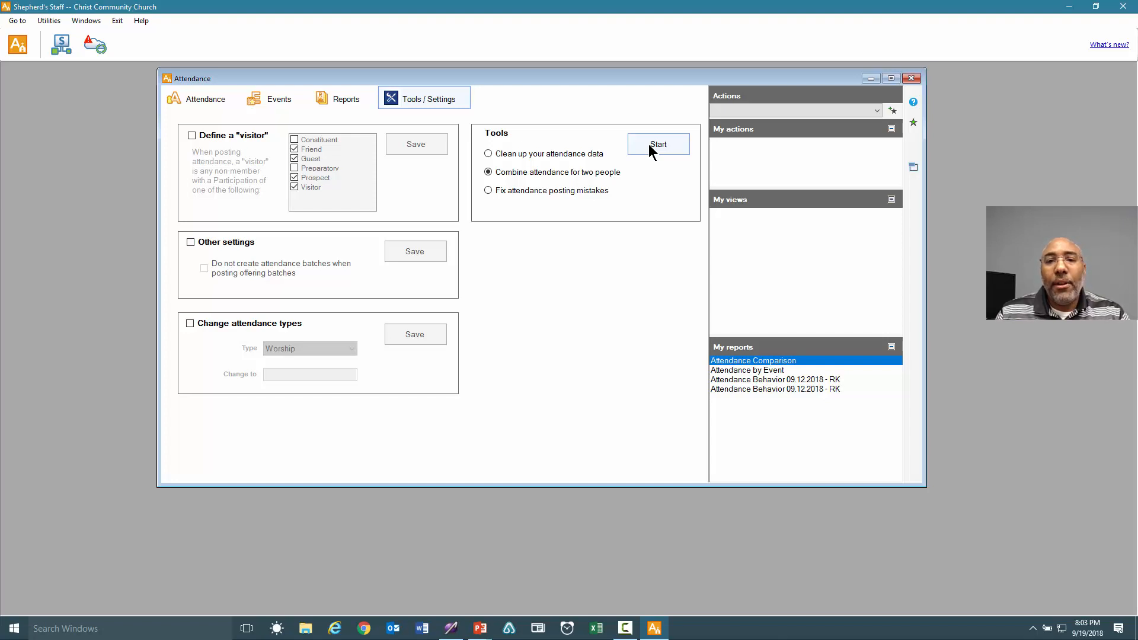
Combine attendance by moving one person's records onto their duplicate record.
click(648, 146)
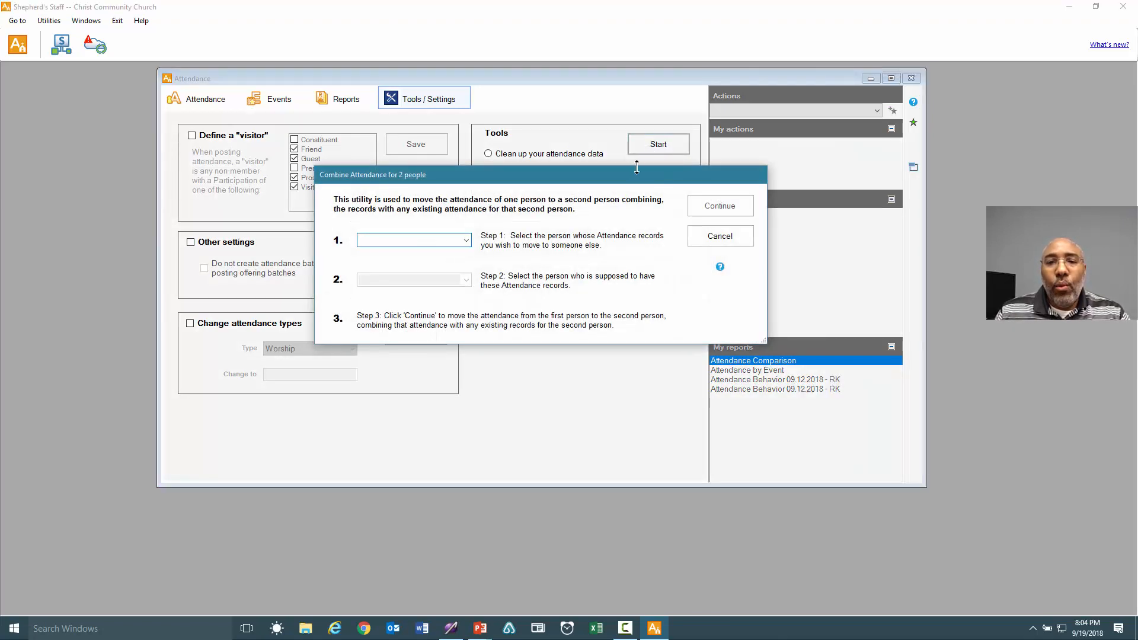
drag(630, 179, 635, 167)
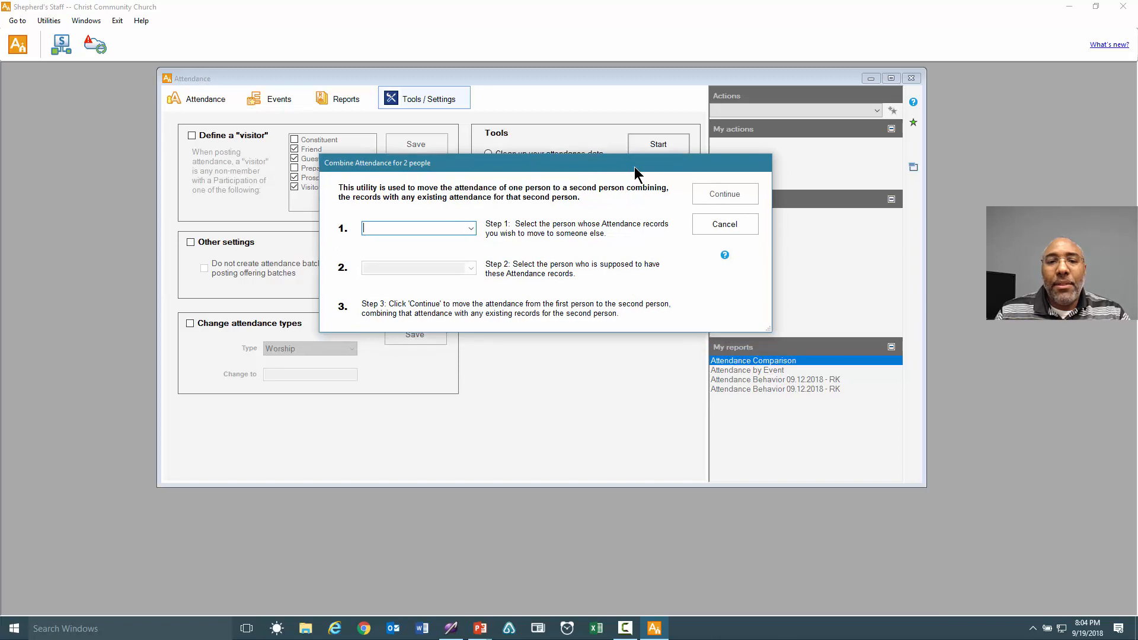
click(471, 230)
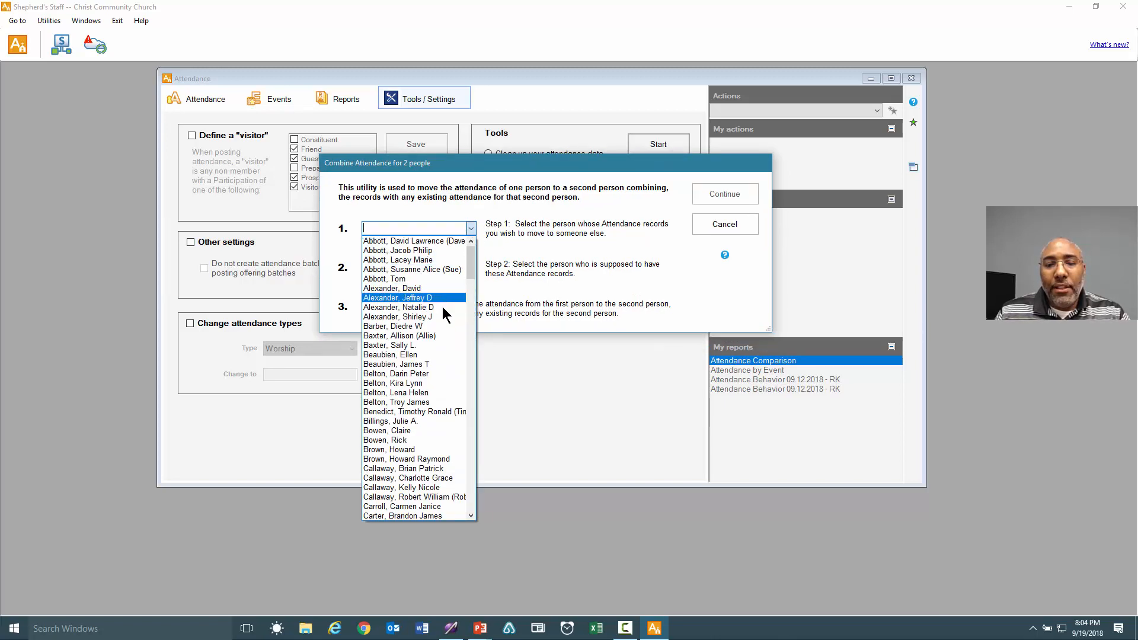
click(448, 450)
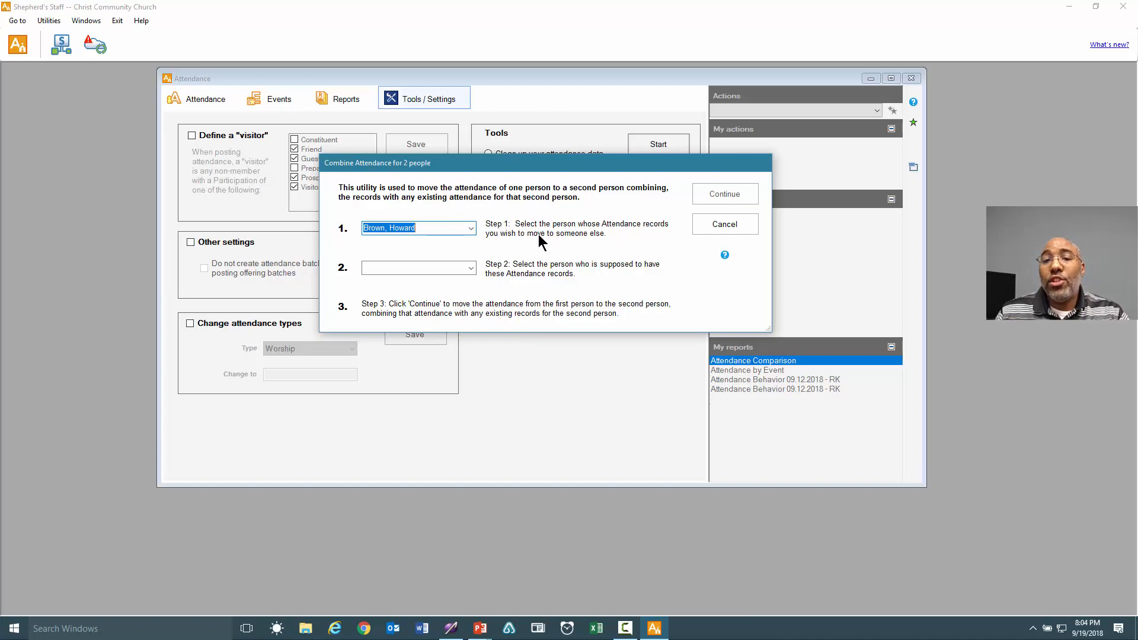
click(471, 268)
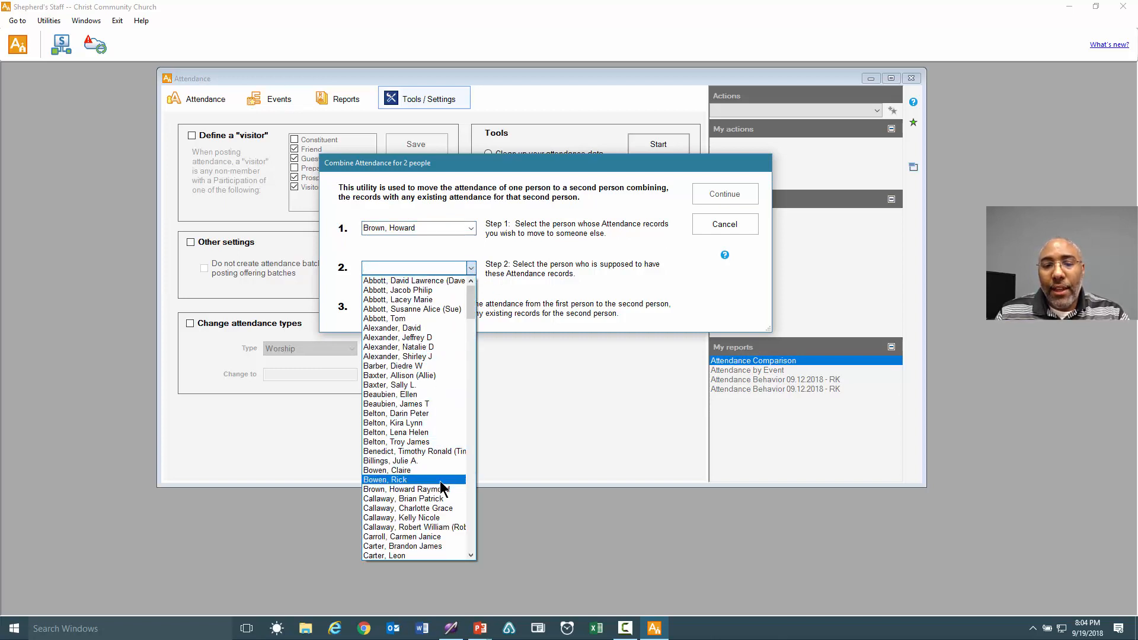
click(443, 489)
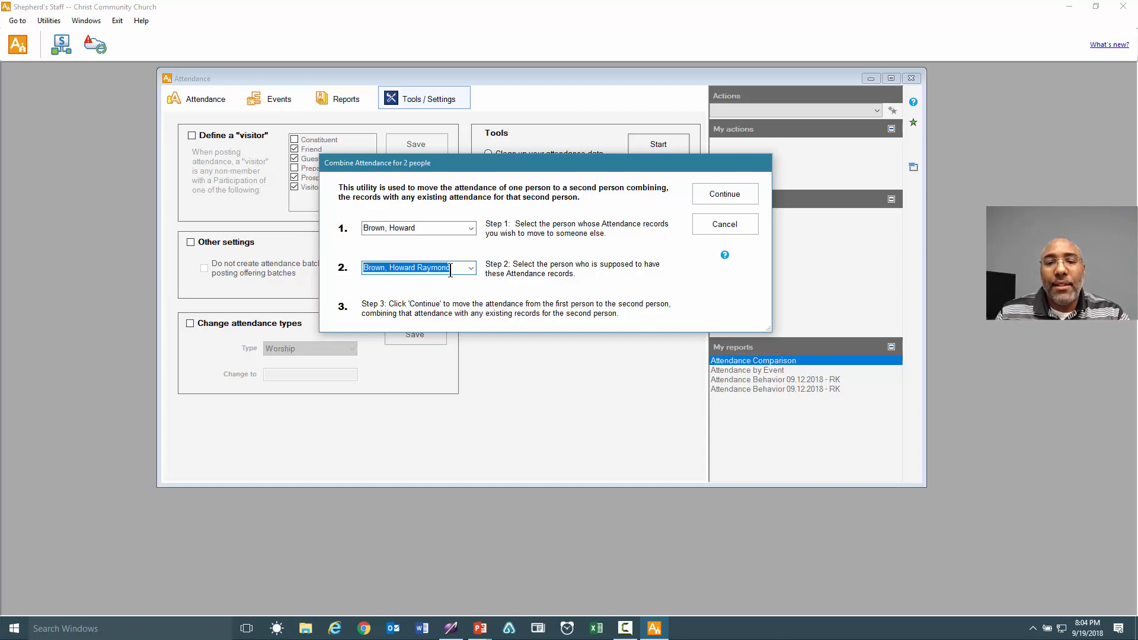
click(710, 197)
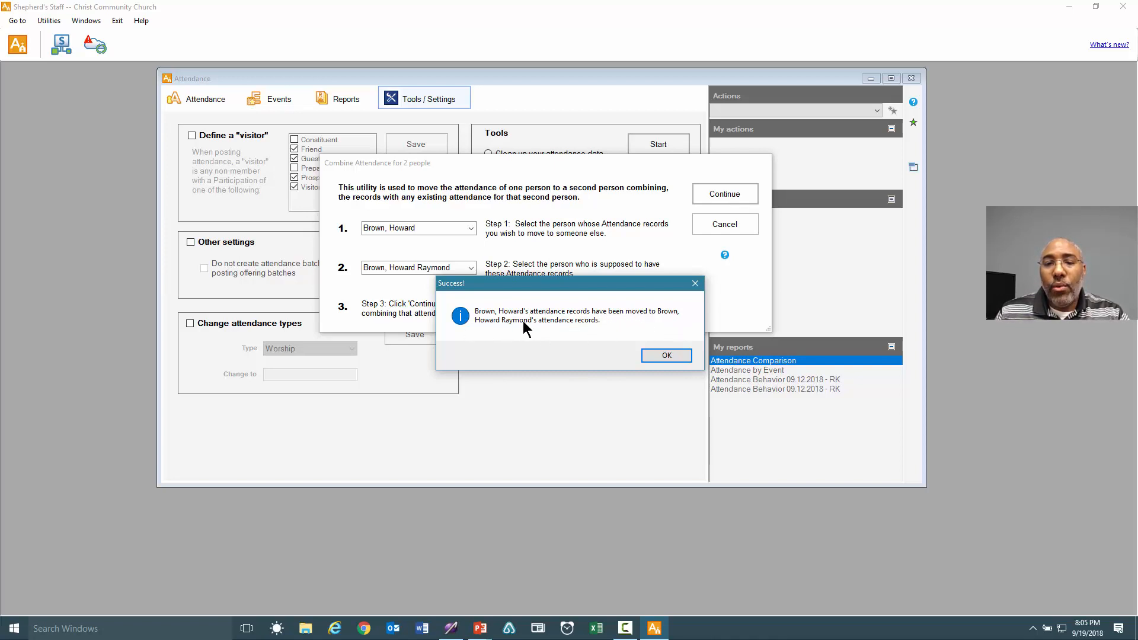
click(668, 355)
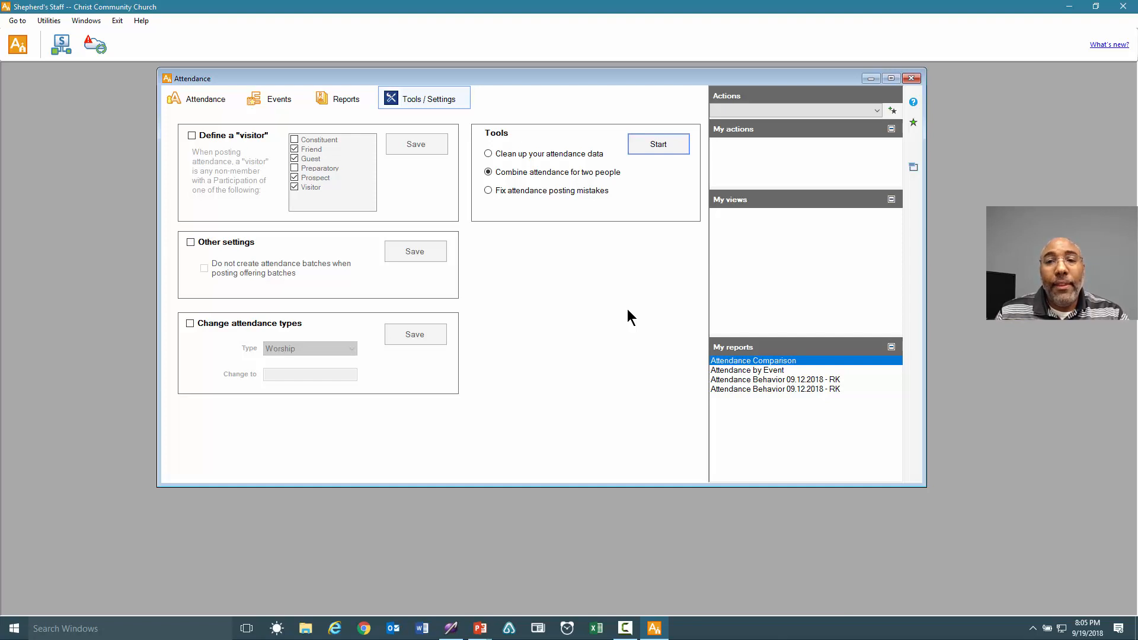
Open Fix Posting Attendance Mistakes and choose the 9/9/2018 Traditional Worship batch to edit.
click(516, 191)
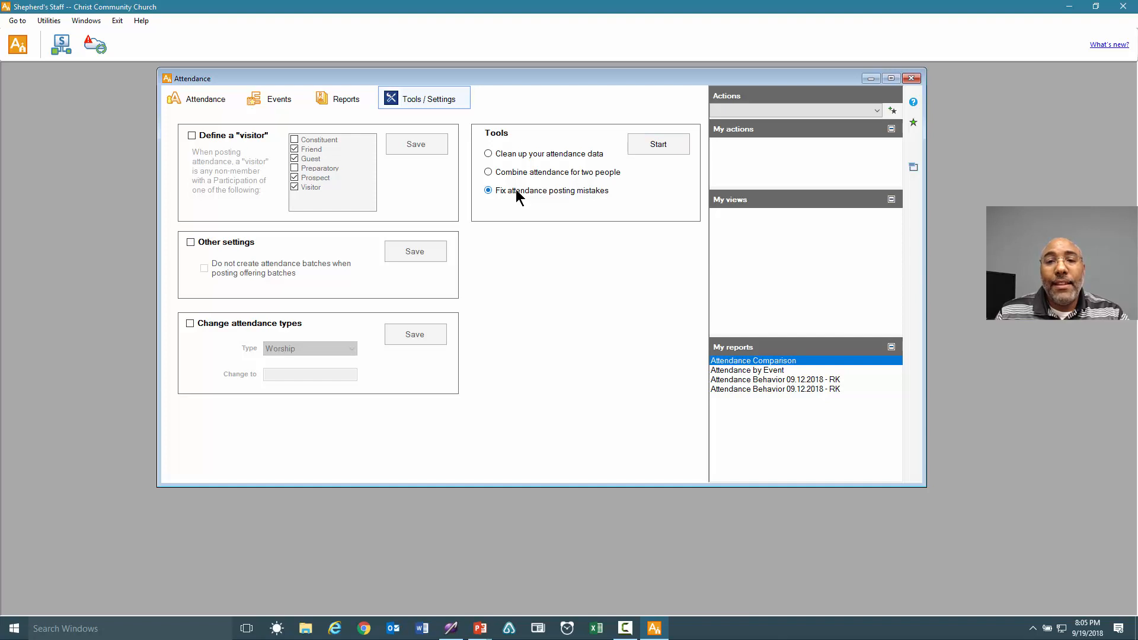
click(652, 147)
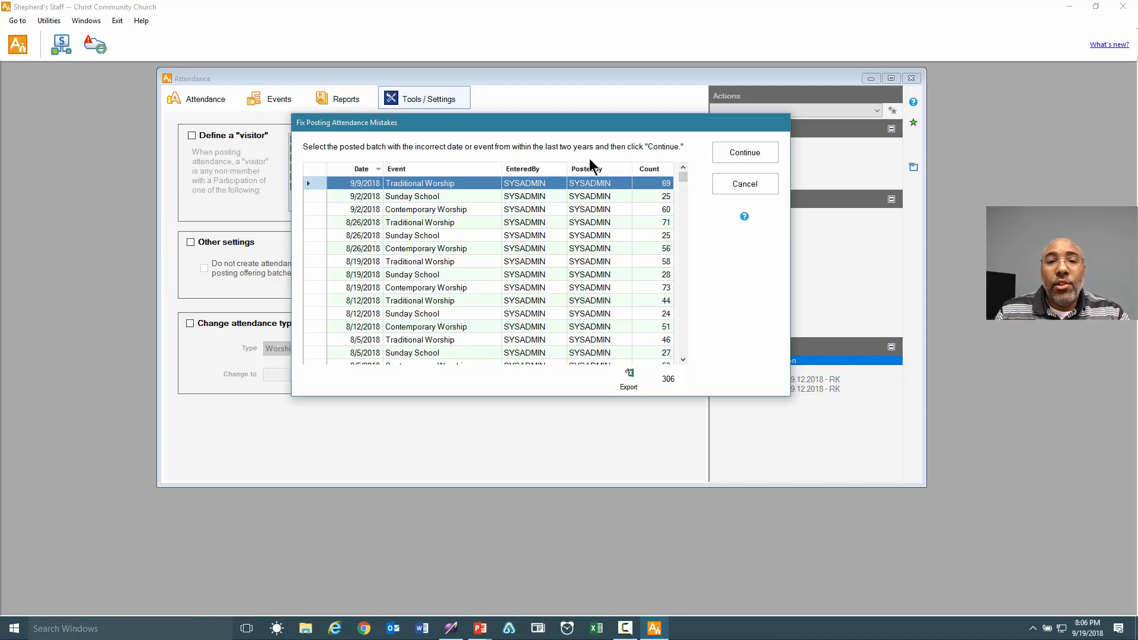
click(460, 195)
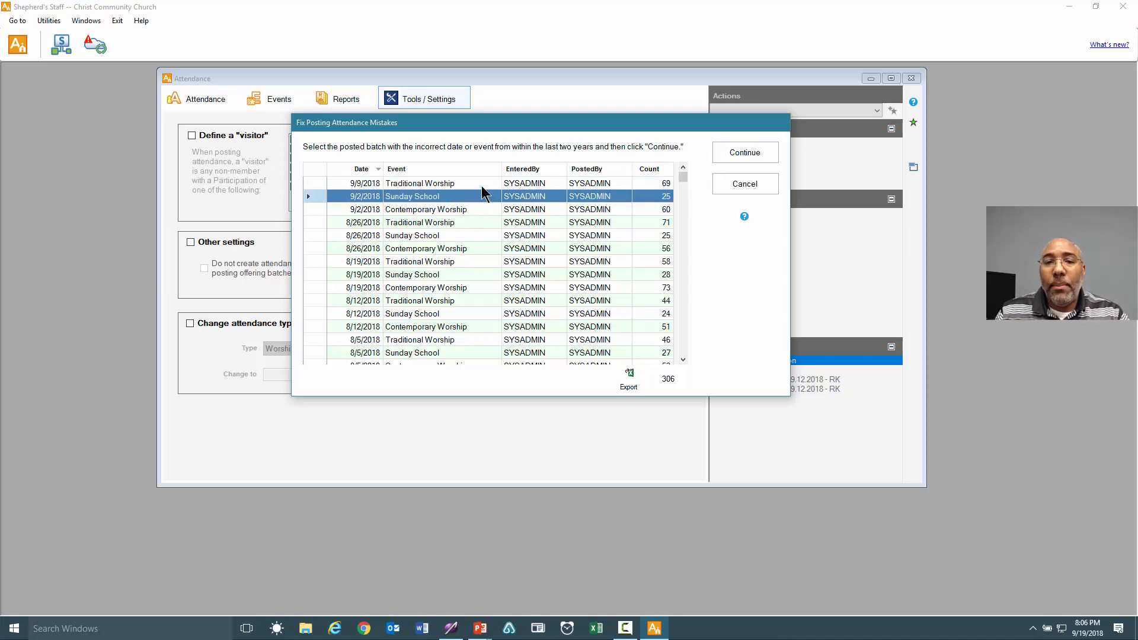
click(481, 185)
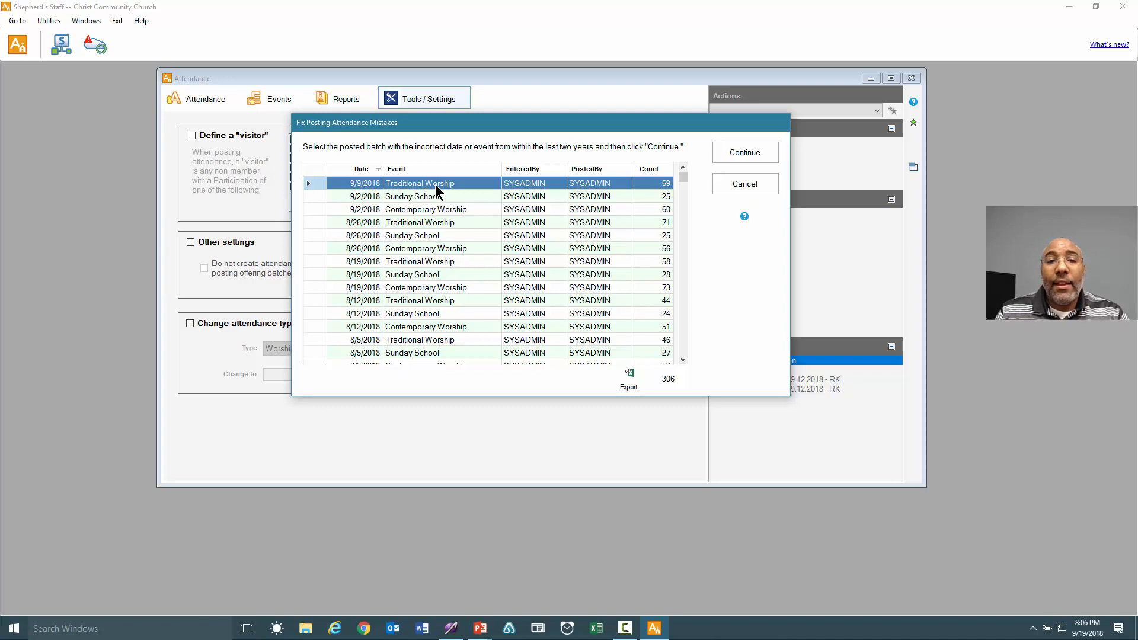
click(739, 152)
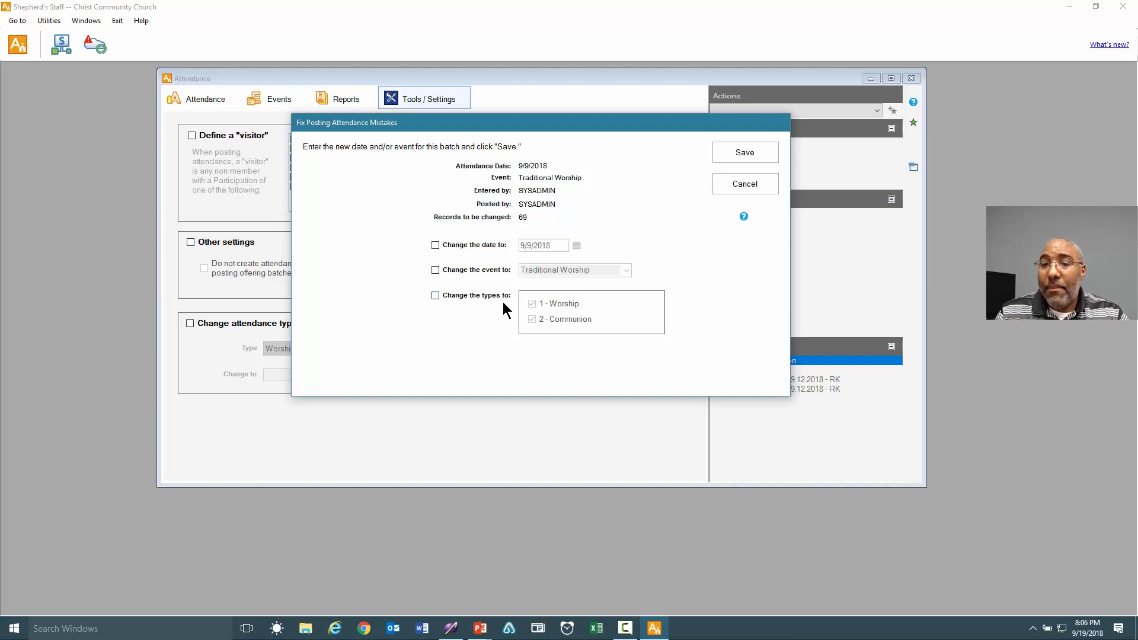
Set the new batch date to 9/16/2018, turn event and type changes back off, and save.
click(473, 245)
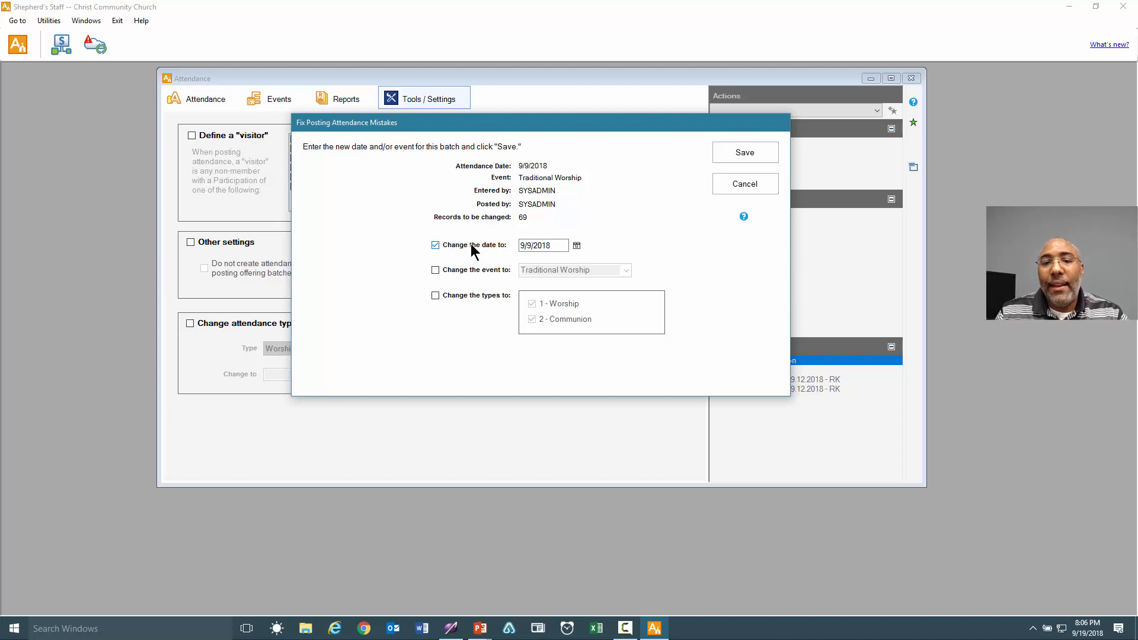
click(577, 246)
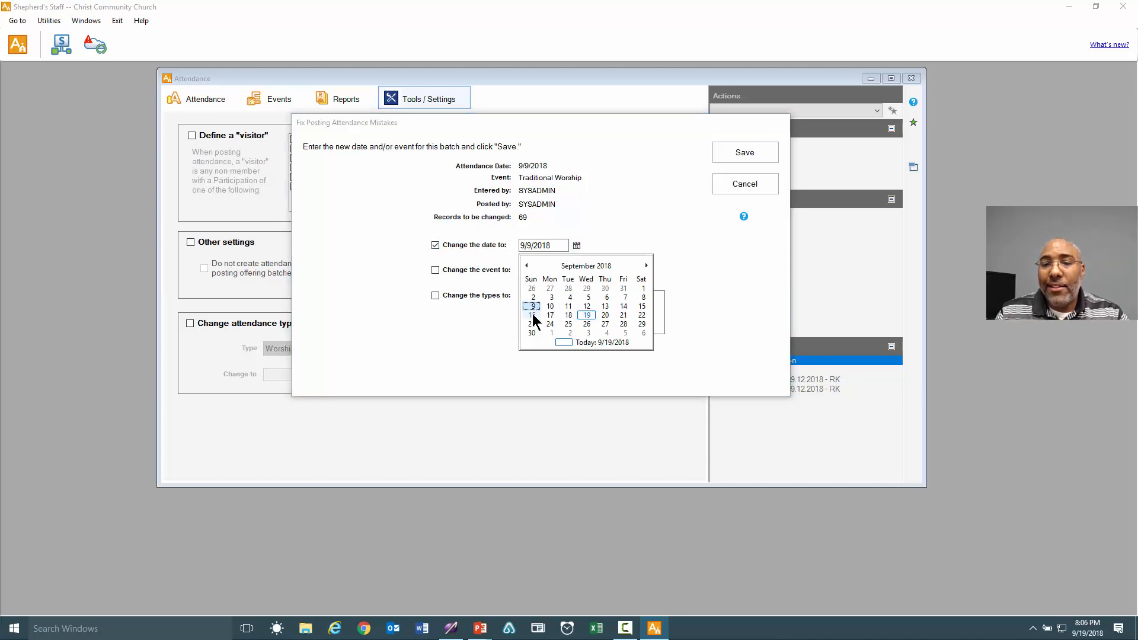
click(531, 315)
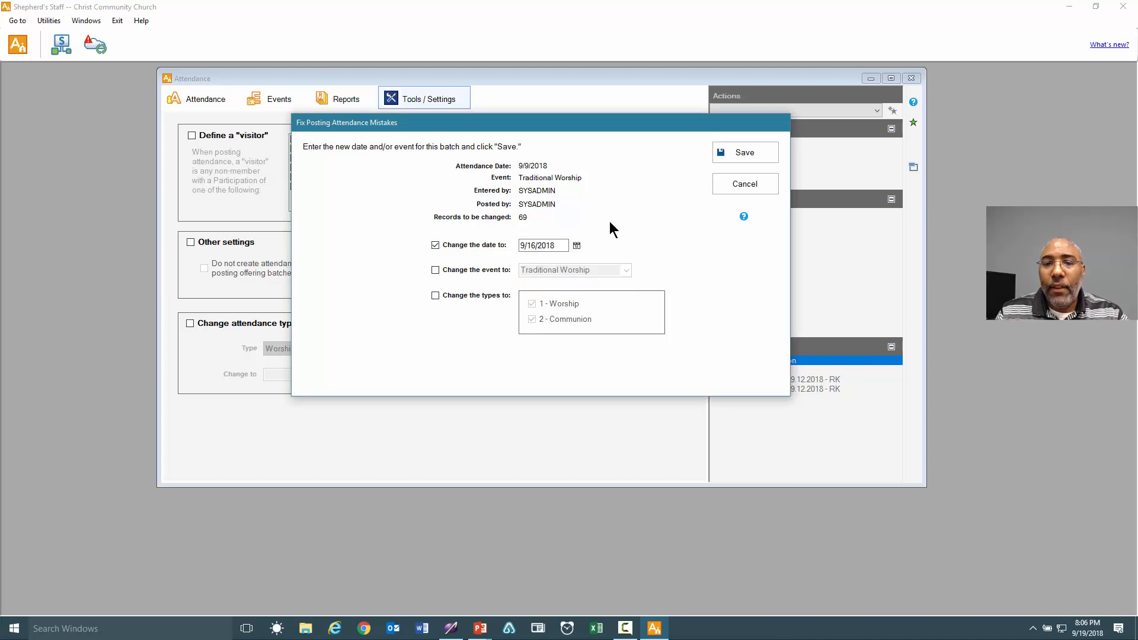
click(485, 271)
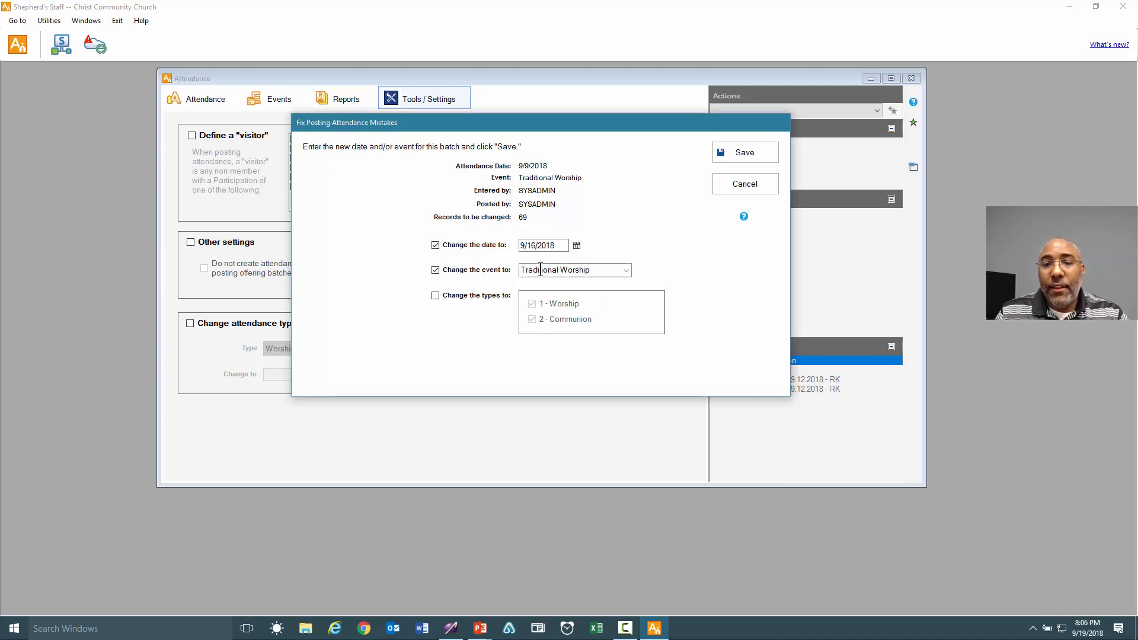
click(625, 271)
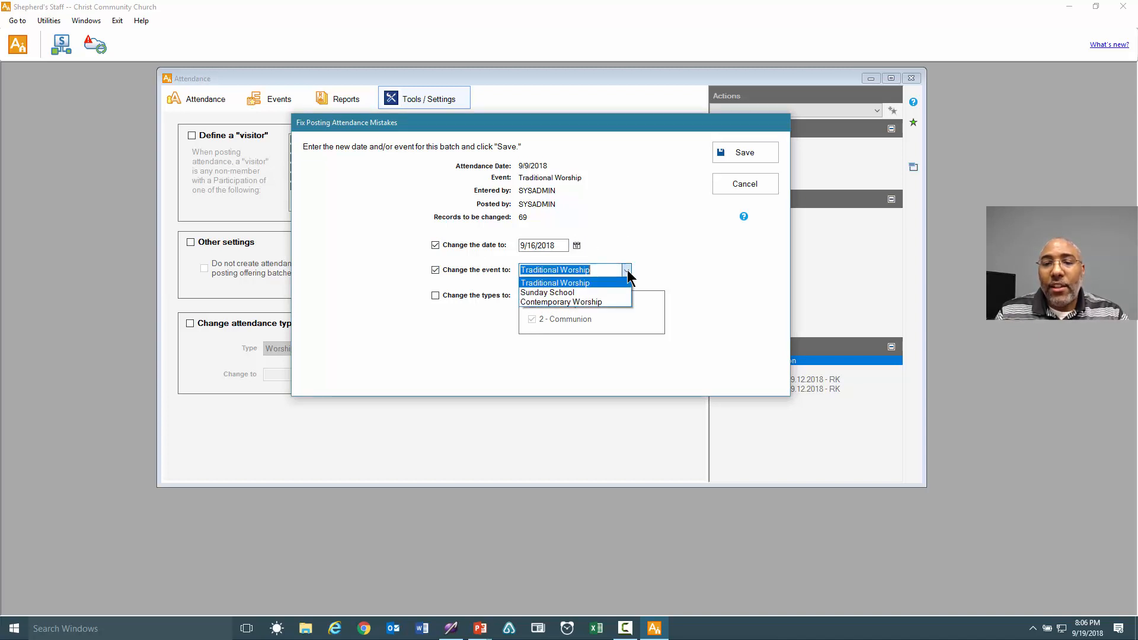
click(589, 301)
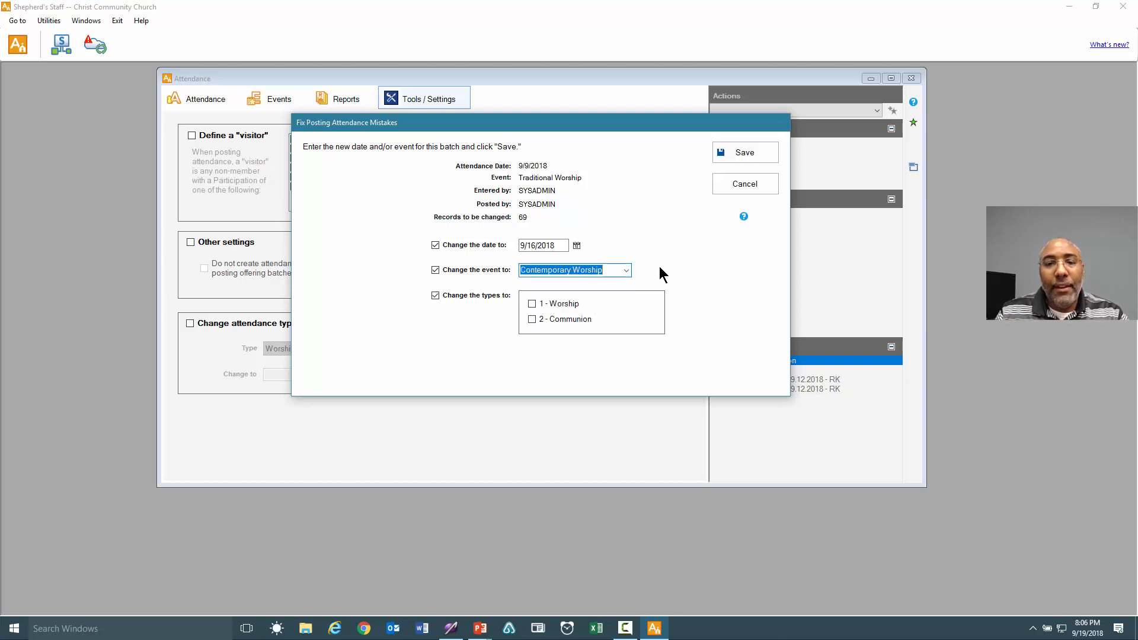
click(484, 297)
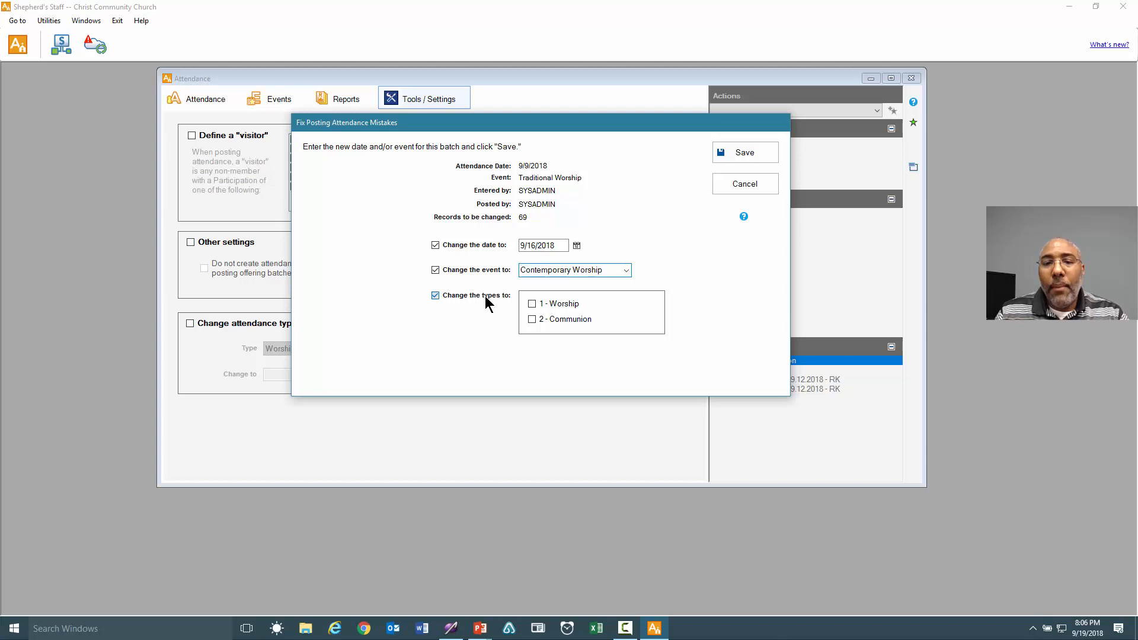
click(436, 270)
click(436, 295)
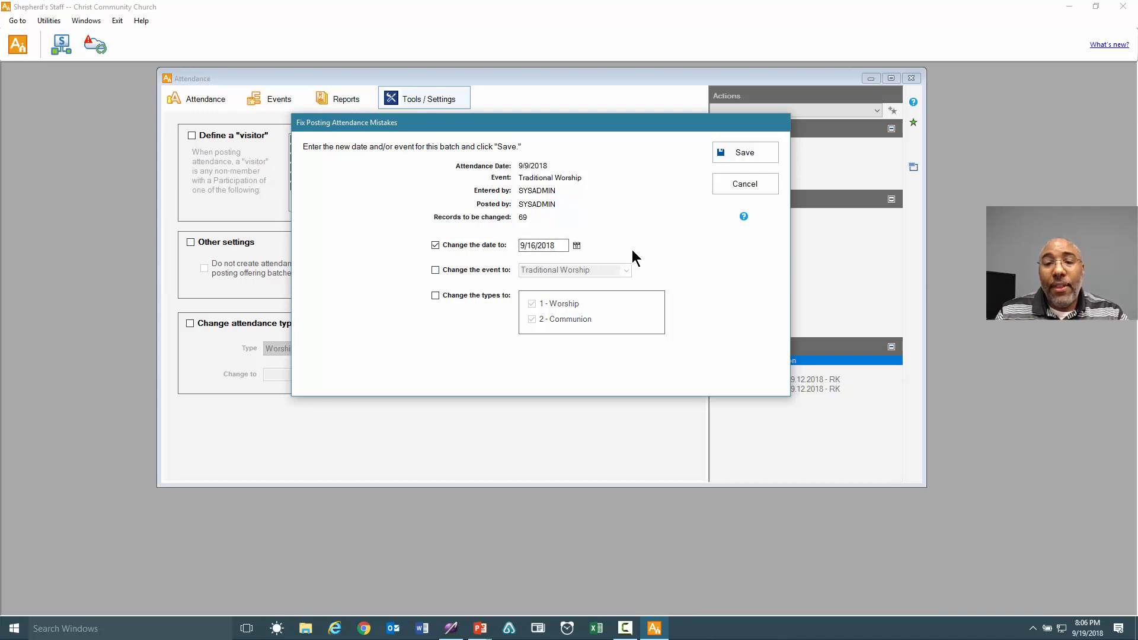
click(733, 154)
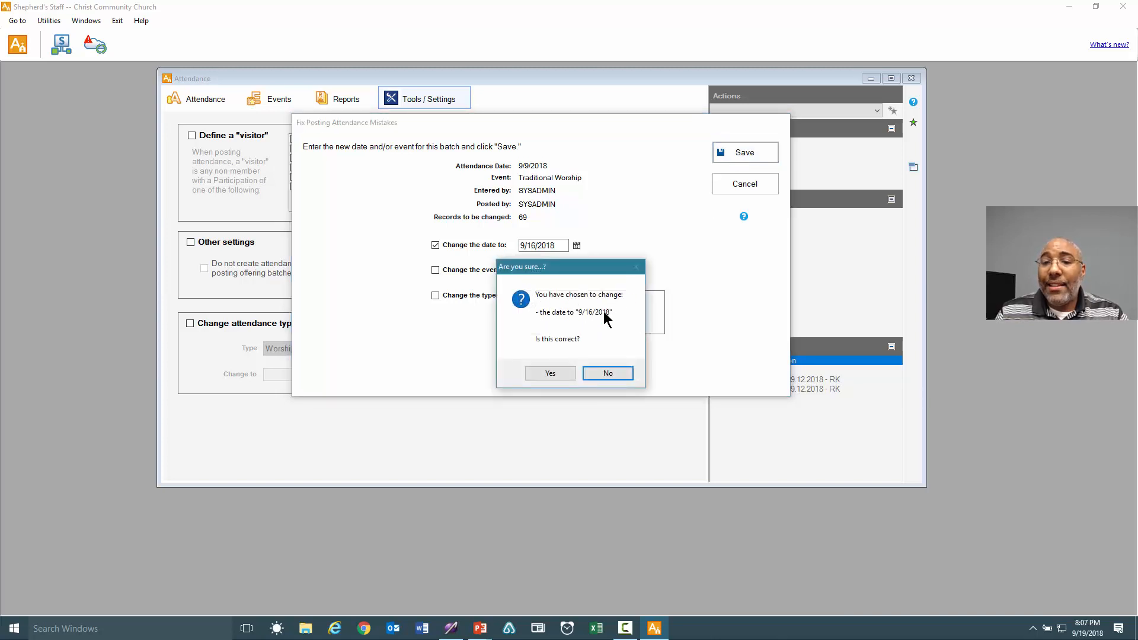
Confirm the date change to 9/16/2018 for the 69-record batch and dismiss the success message.
click(549, 373)
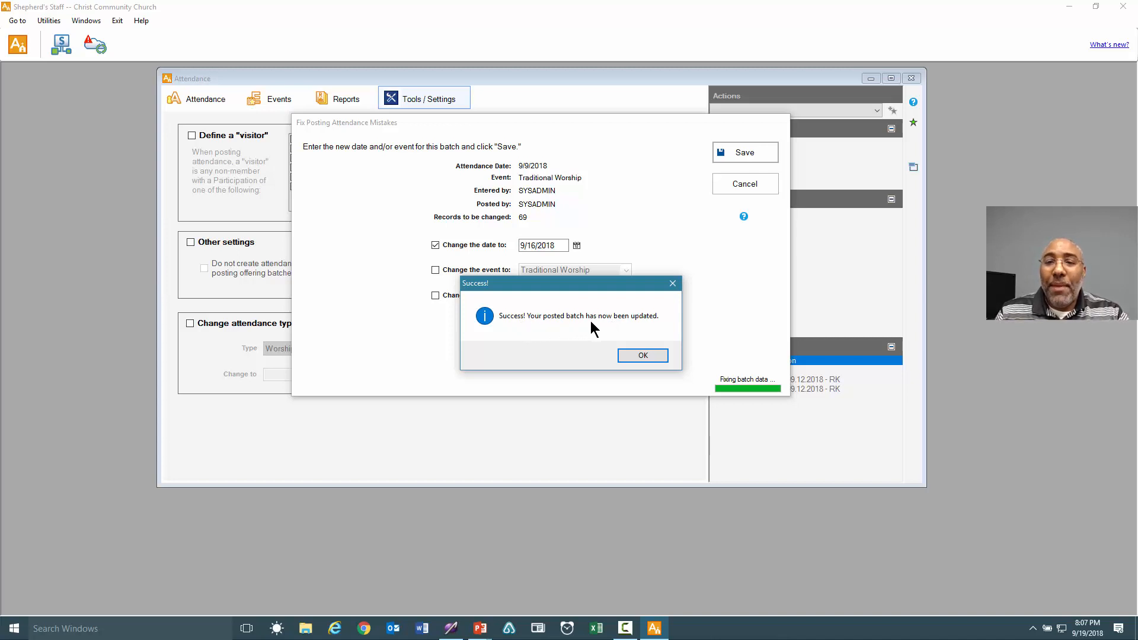
click(647, 358)
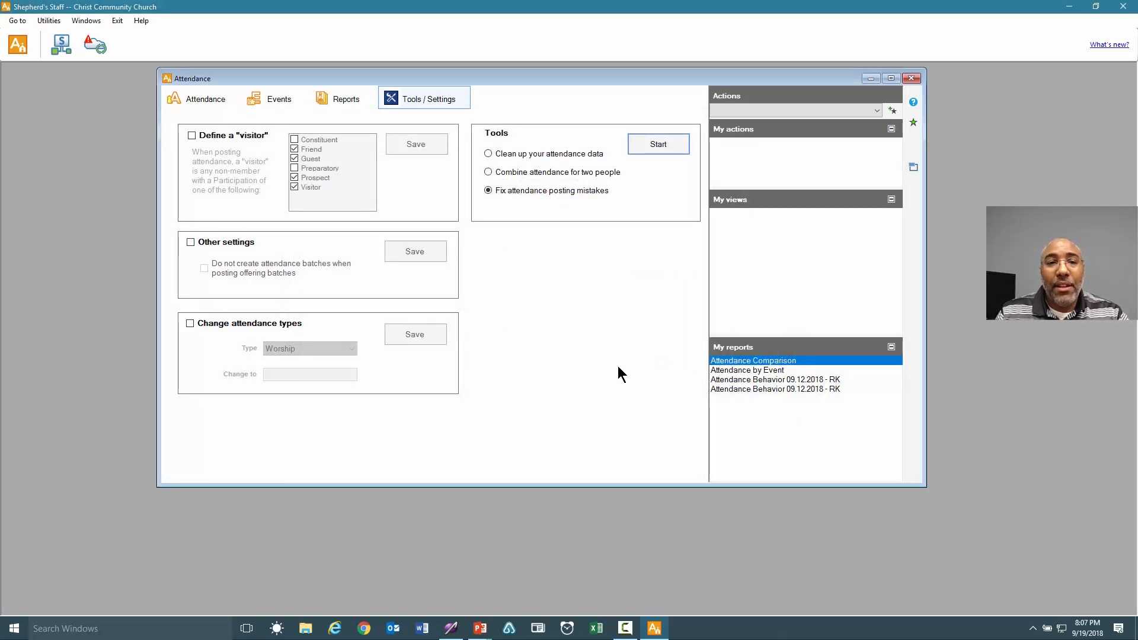
Search Attendance Detail for =09/16/2018 to confirm 69 Traditional Worship records, then show Events totals.
click(208, 104)
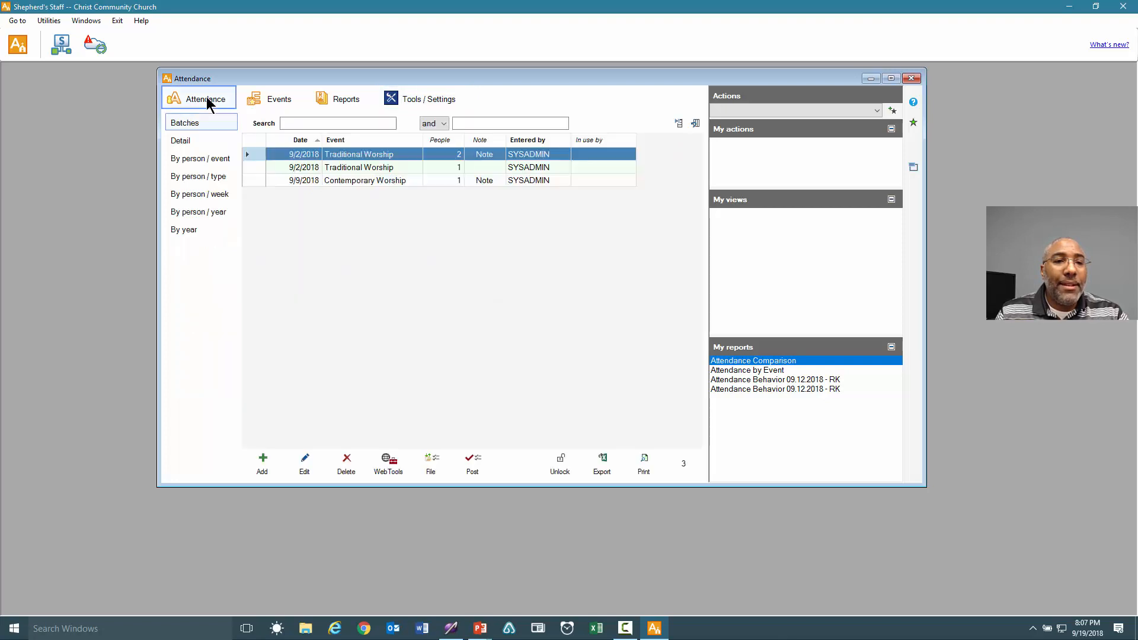
click(195, 140)
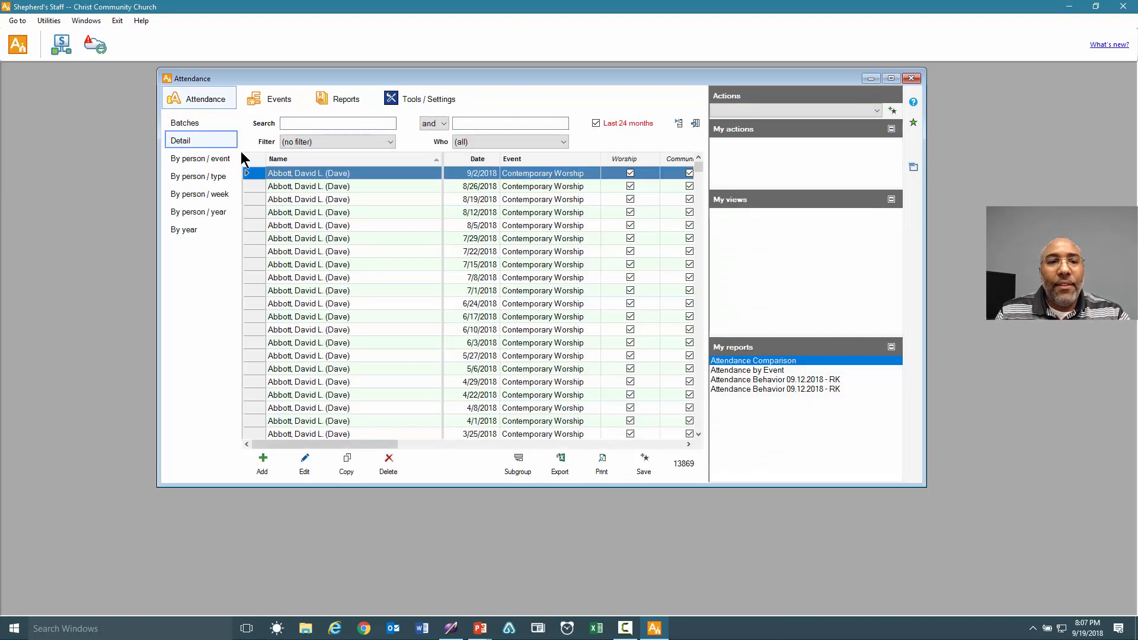
click(314, 123)
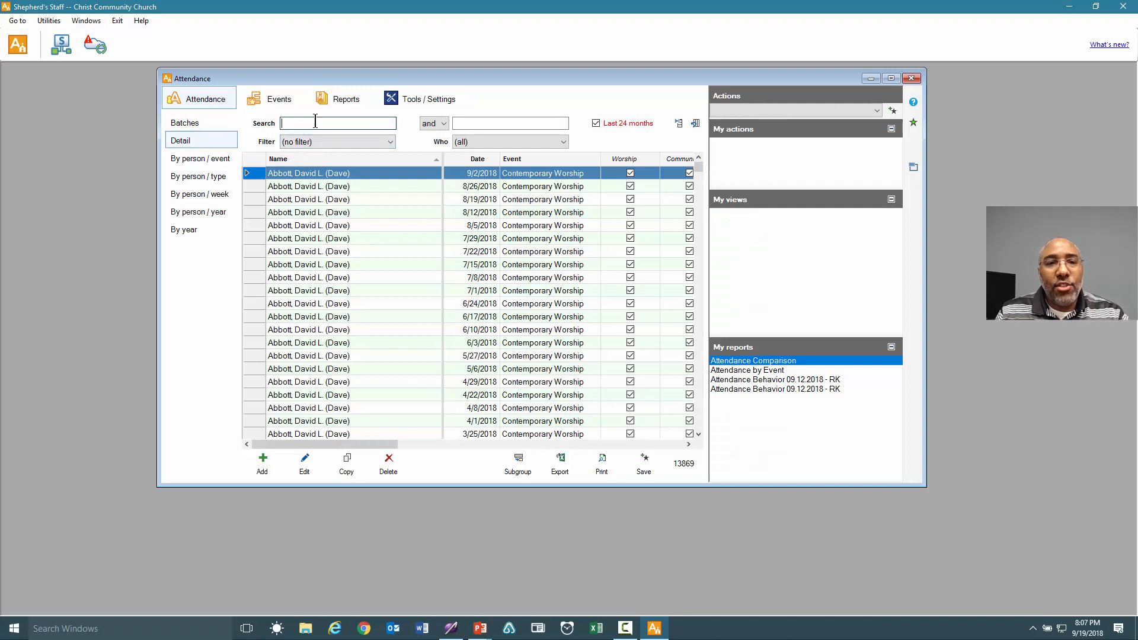
text(=)
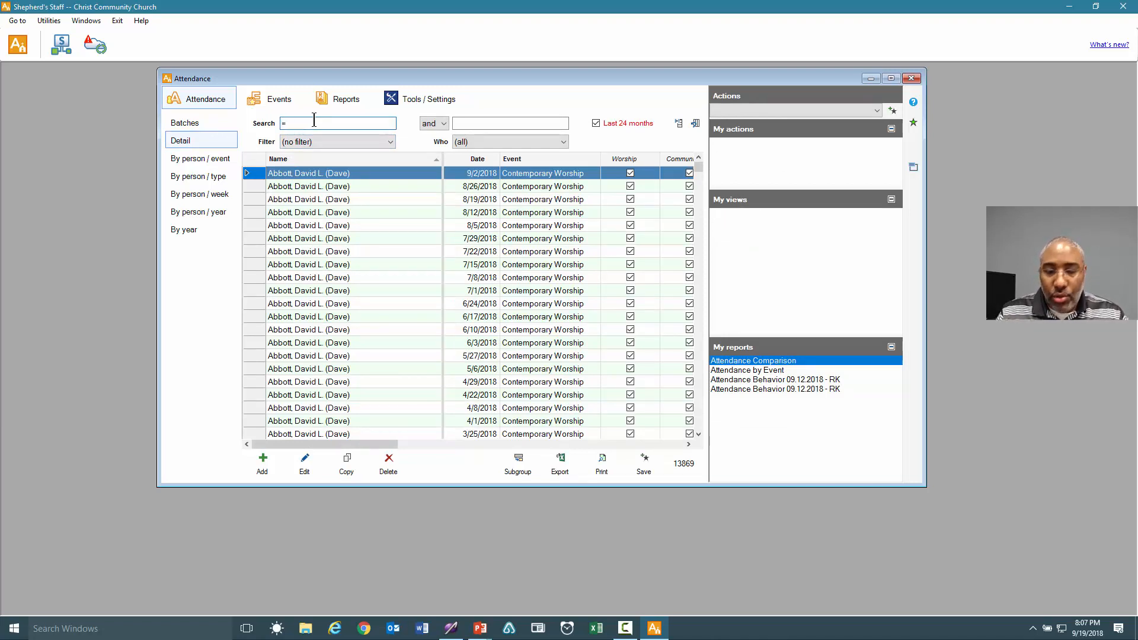
text(09)
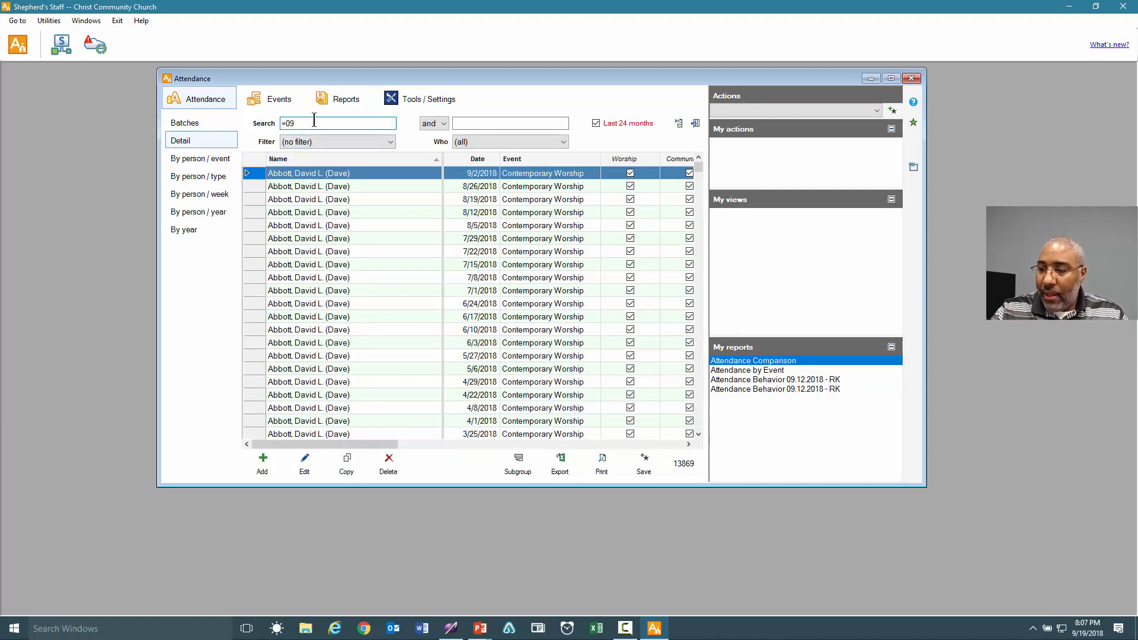
text(/16)
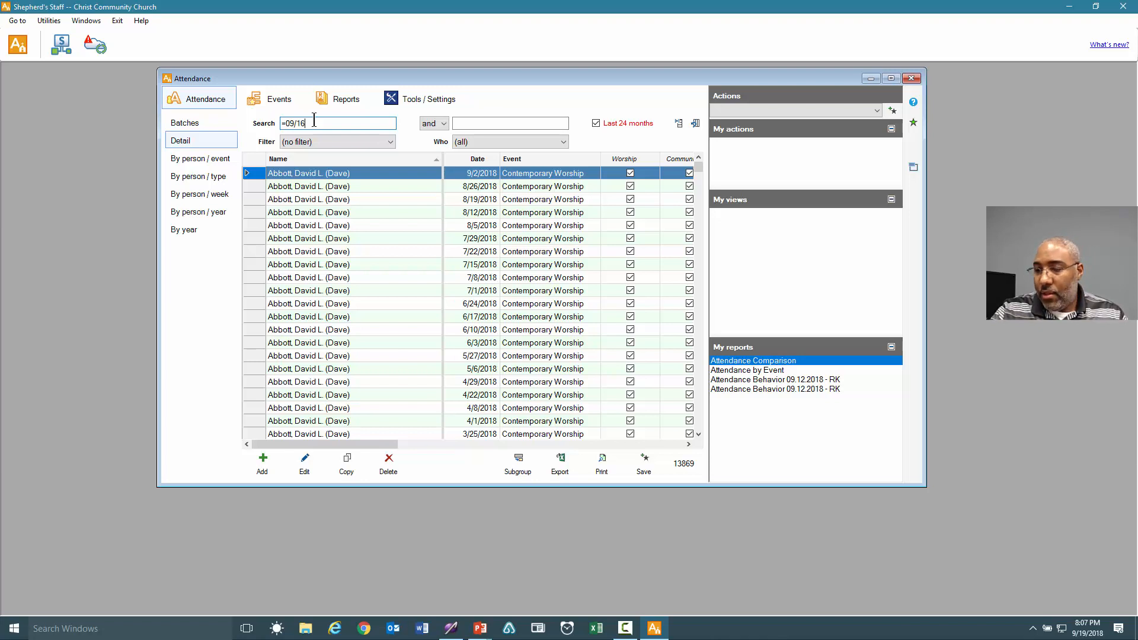
text(/2018)
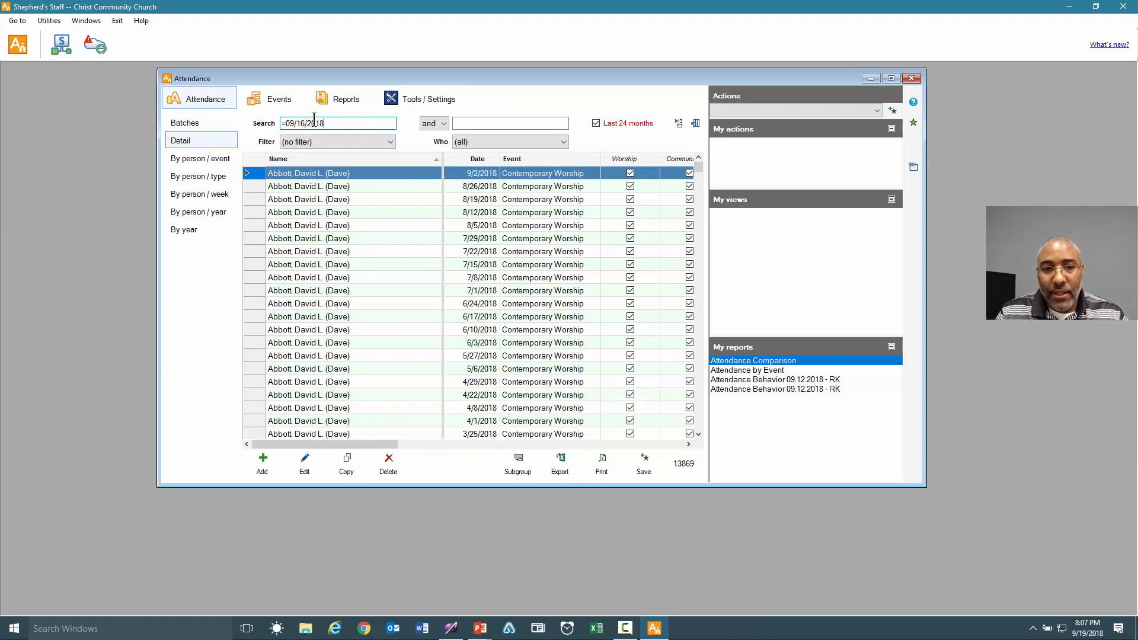
key(Return)
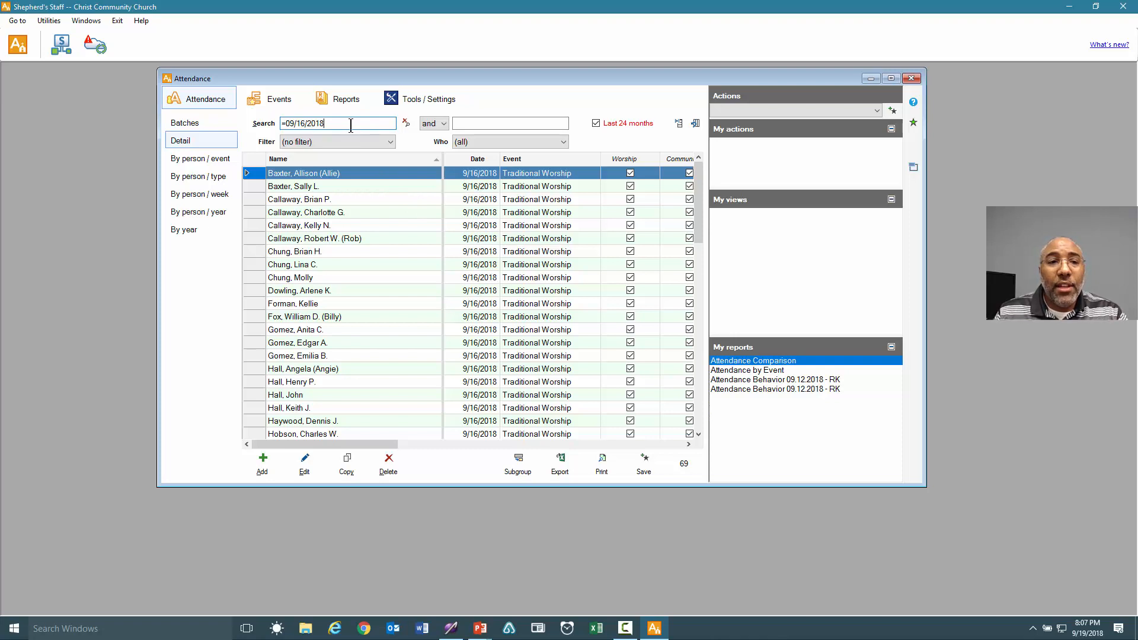
click(278, 99)
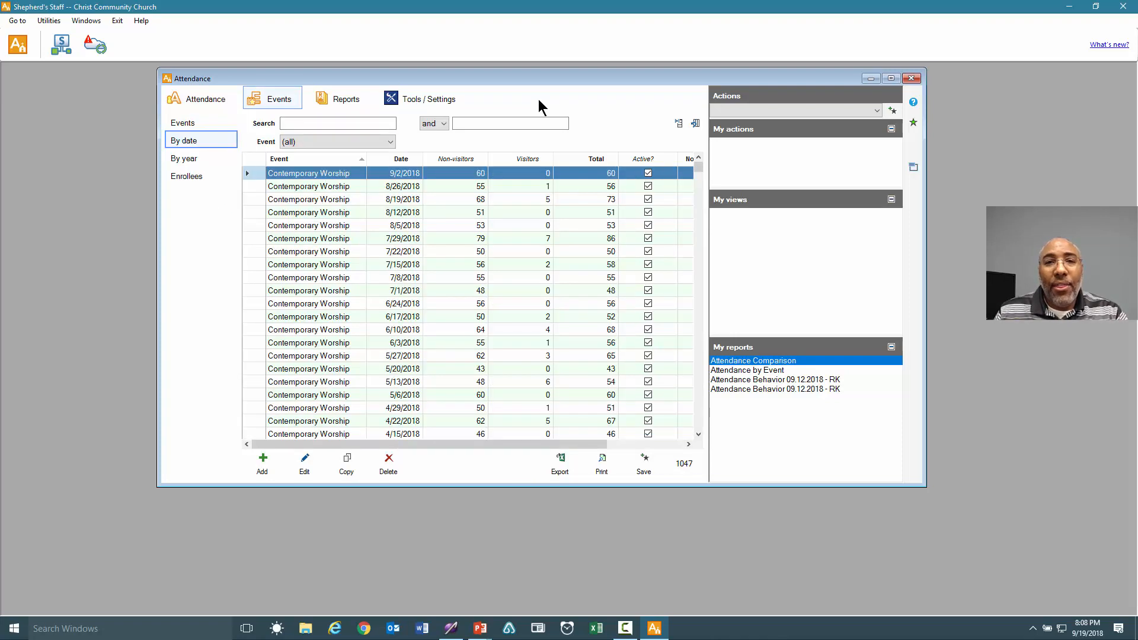